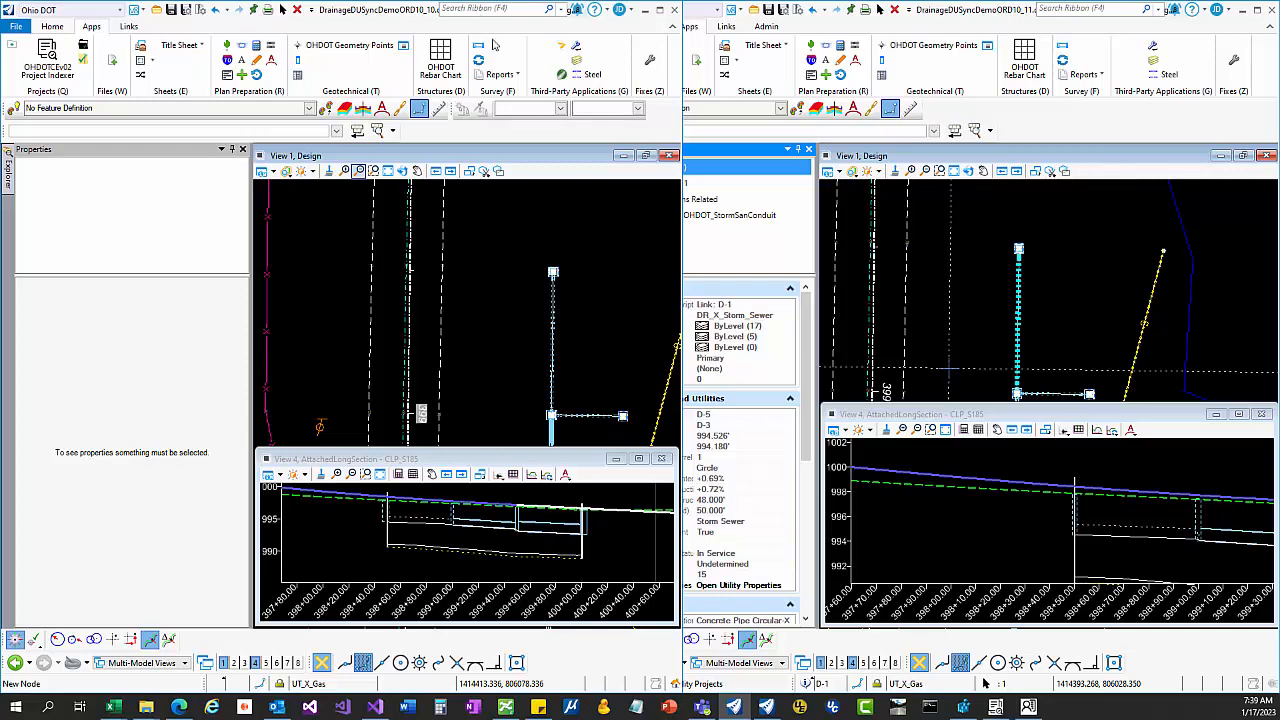
# Review the properties defined in the OHDOT_DU library's OHDOT_UtilityConduit and OHDOT_StormSanConduit item types, and close Item Types
pyautogui.click(490, 9)
pyautogui.write('item')
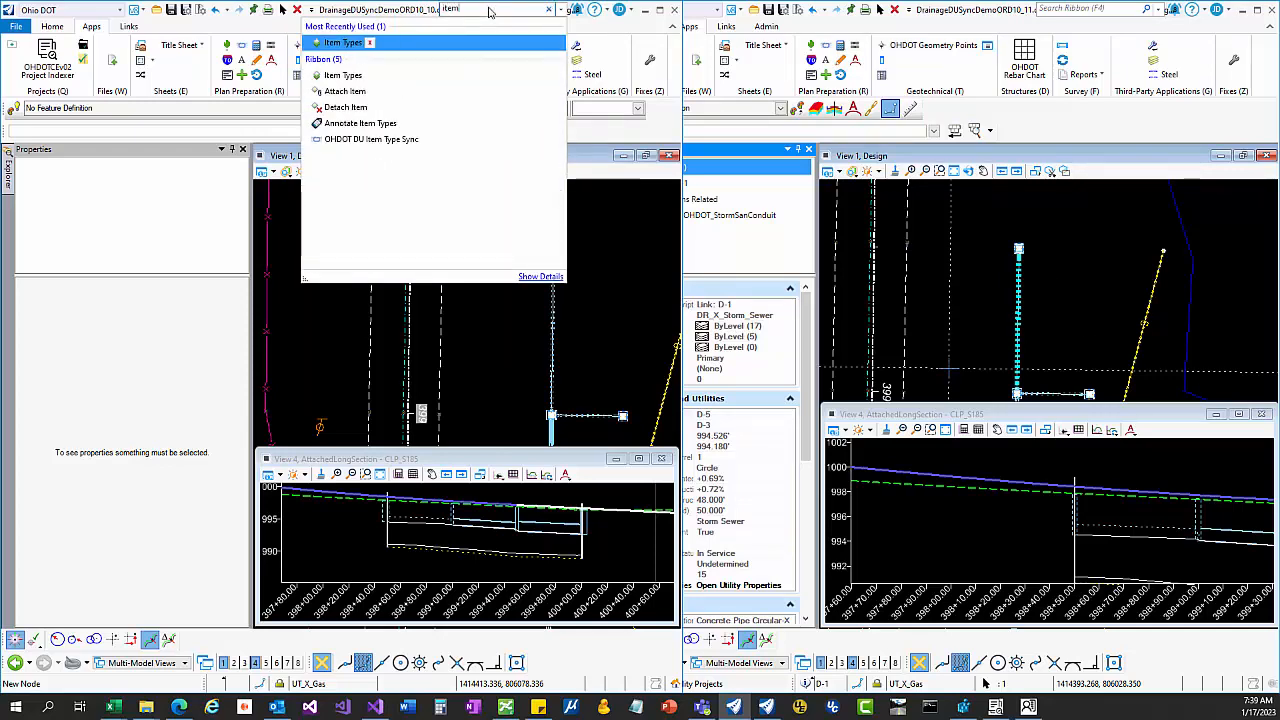
pyautogui.press('Return')
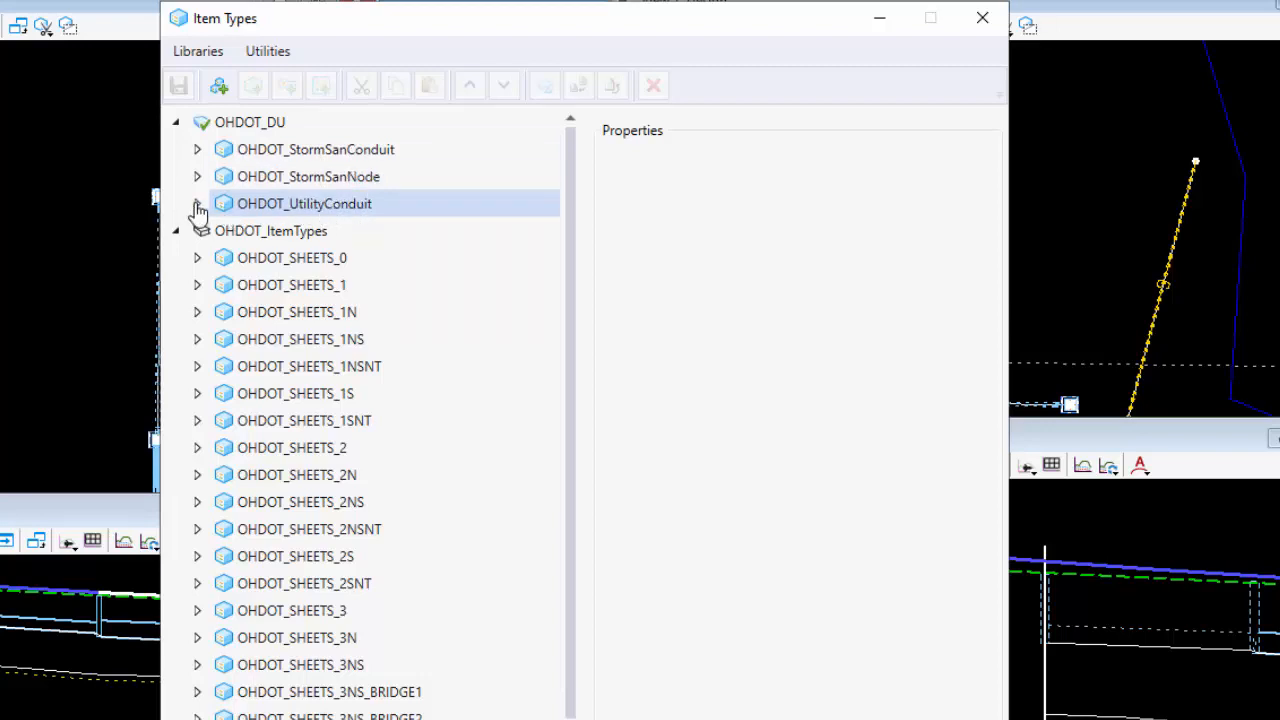
pyautogui.click(197, 205)
pyautogui.click(197, 177)
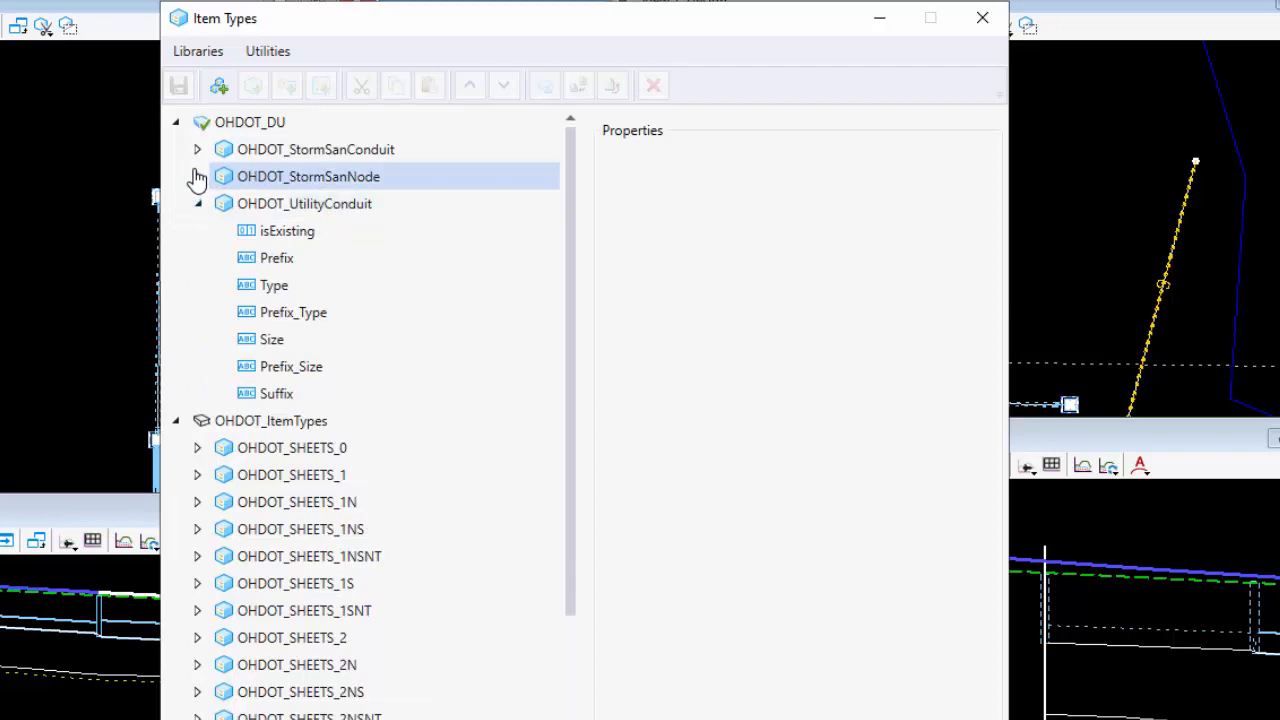
pyautogui.click(197, 176)
pyautogui.click(197, 150)
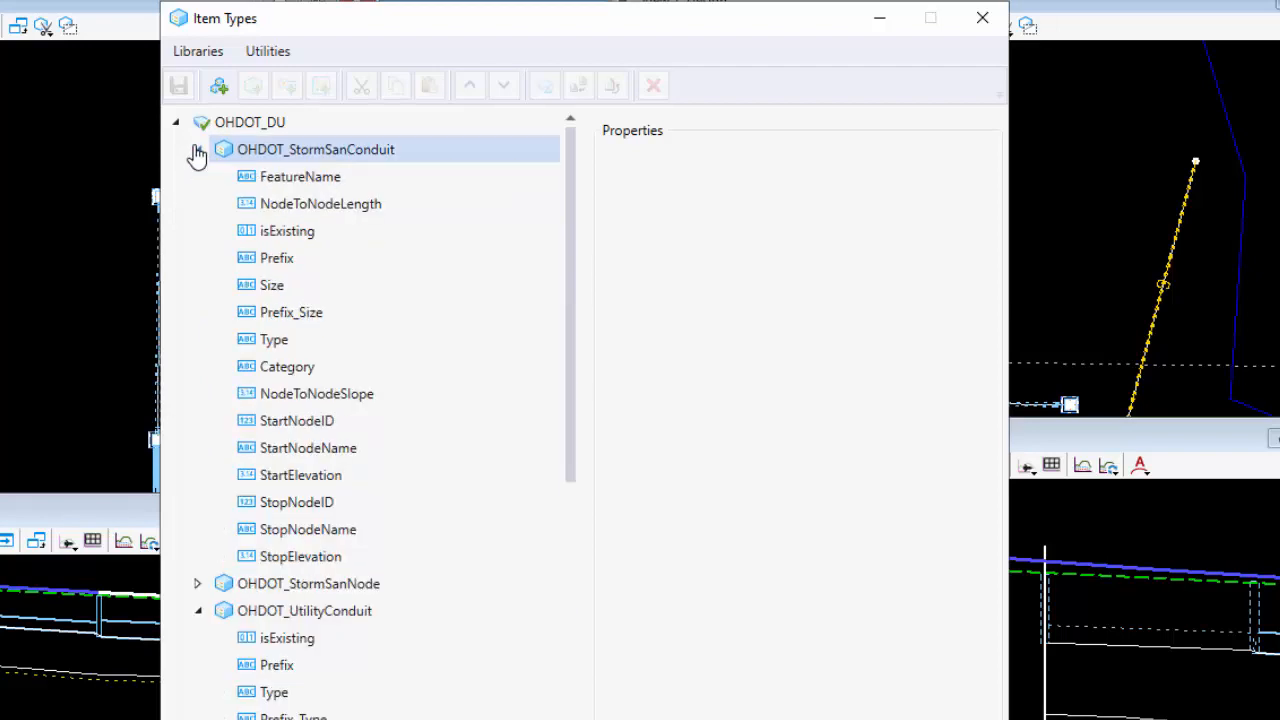
pyautogui.click(300, 149)
pyautogui.click(981, 18)
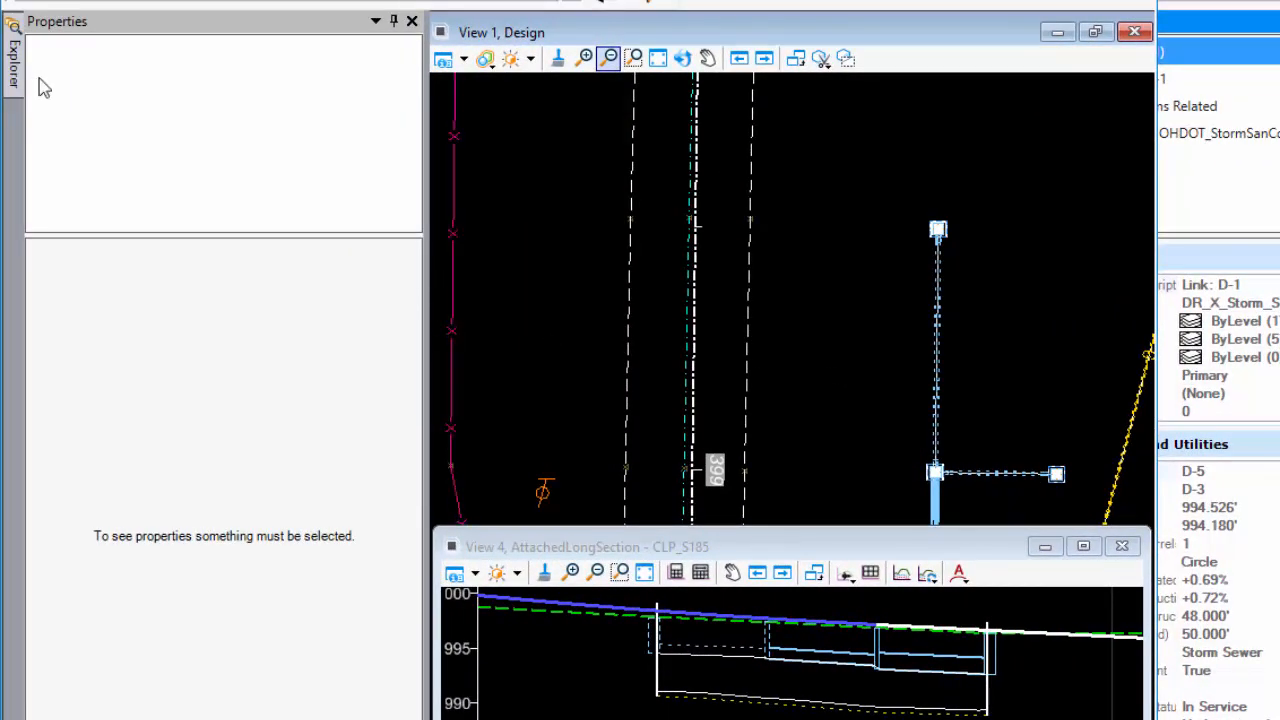
# Inspect the Type and Category values in the OHDOT_StormSanConduit item of the proposed Type B-Round Concrete_Clay_Plastic-P feature definition
pyautogui.moveTo(14, 62)
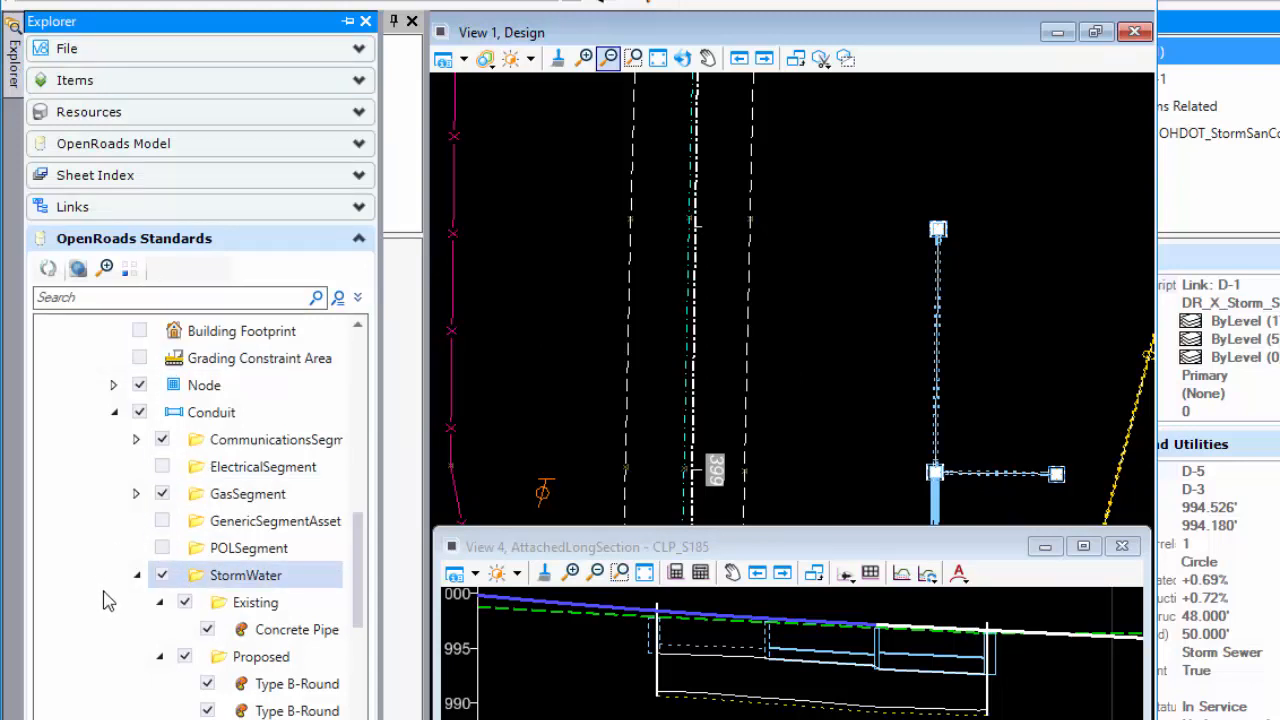
pyautogui.scroll(-1, 97, 610)
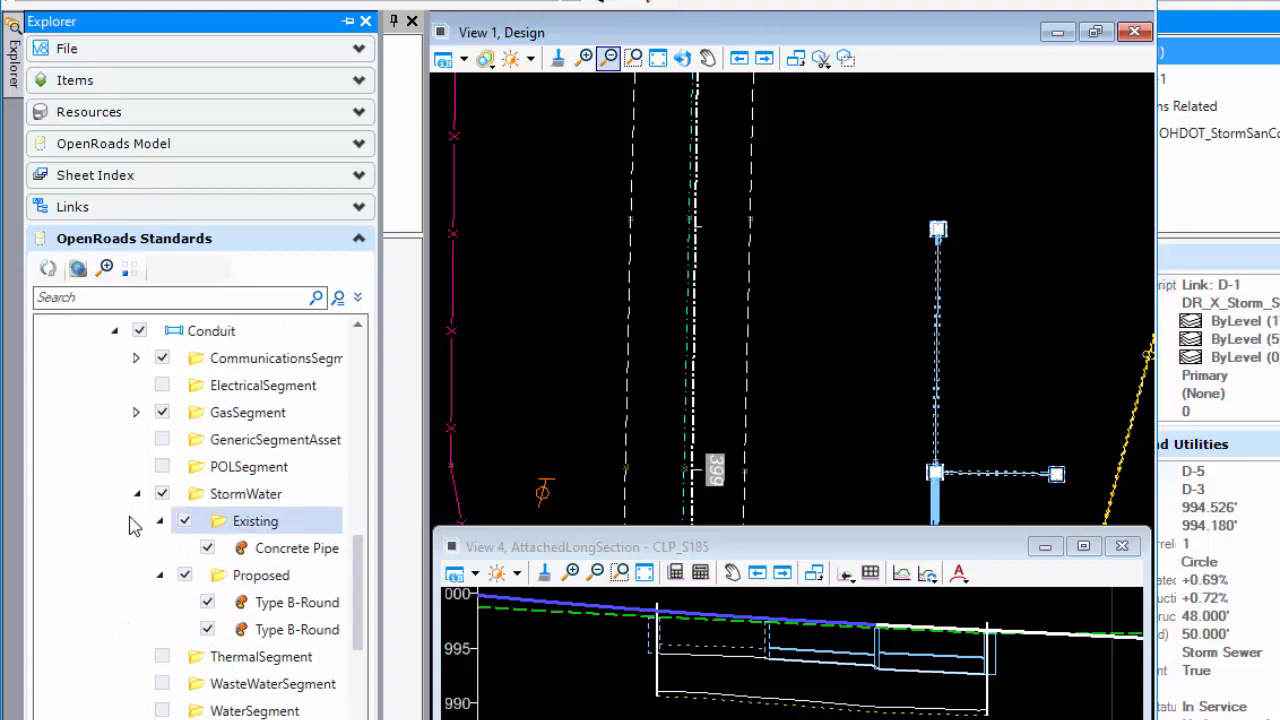
pyautogui.click(281, 605)
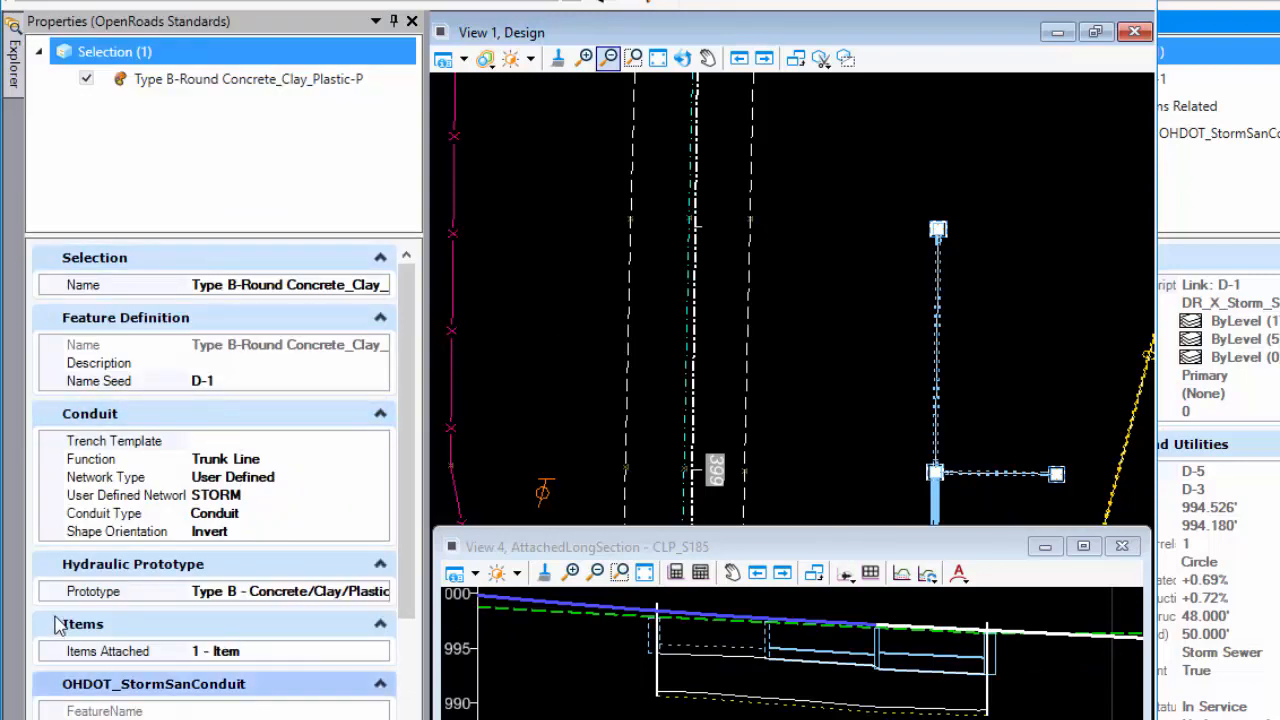
pyautogui.scroll(-5, 110, 680)
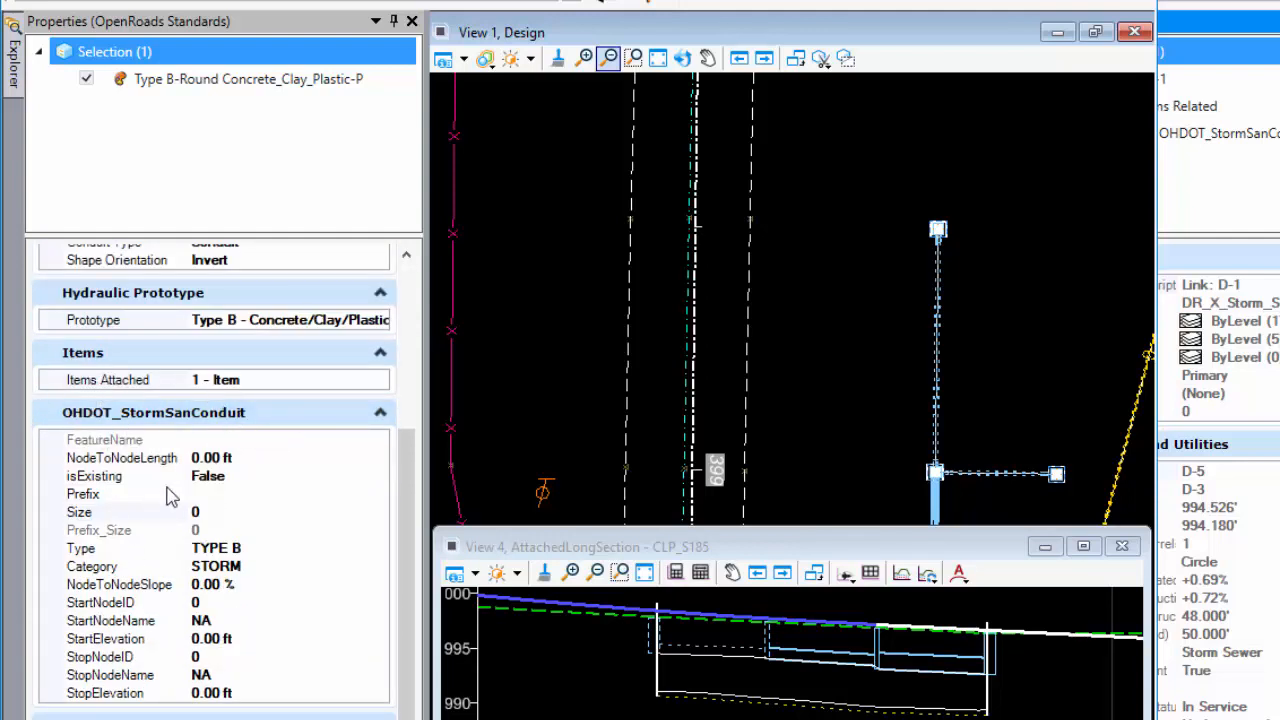
pyautogui.click(236, 556)
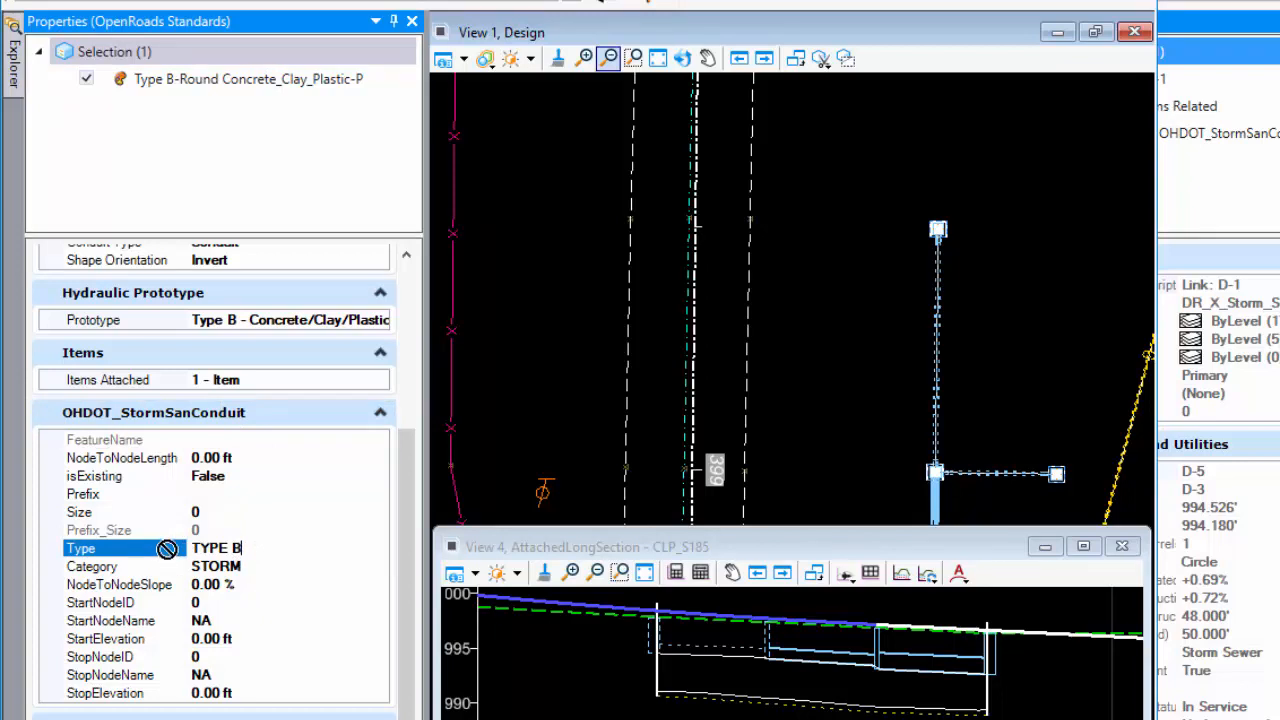
pyautogui.click(229, 548)
pyautogui.press('Return')
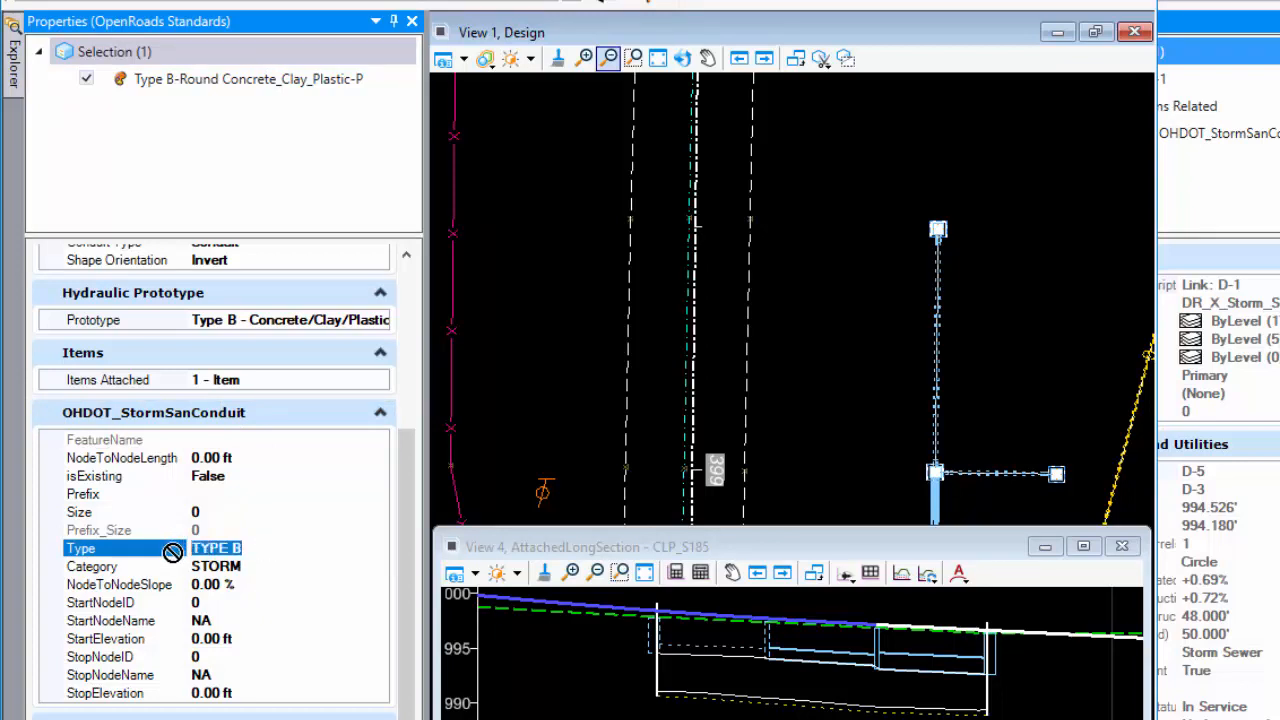
pyautogui.click(266, 585)
pyautogui.click(270, 567)
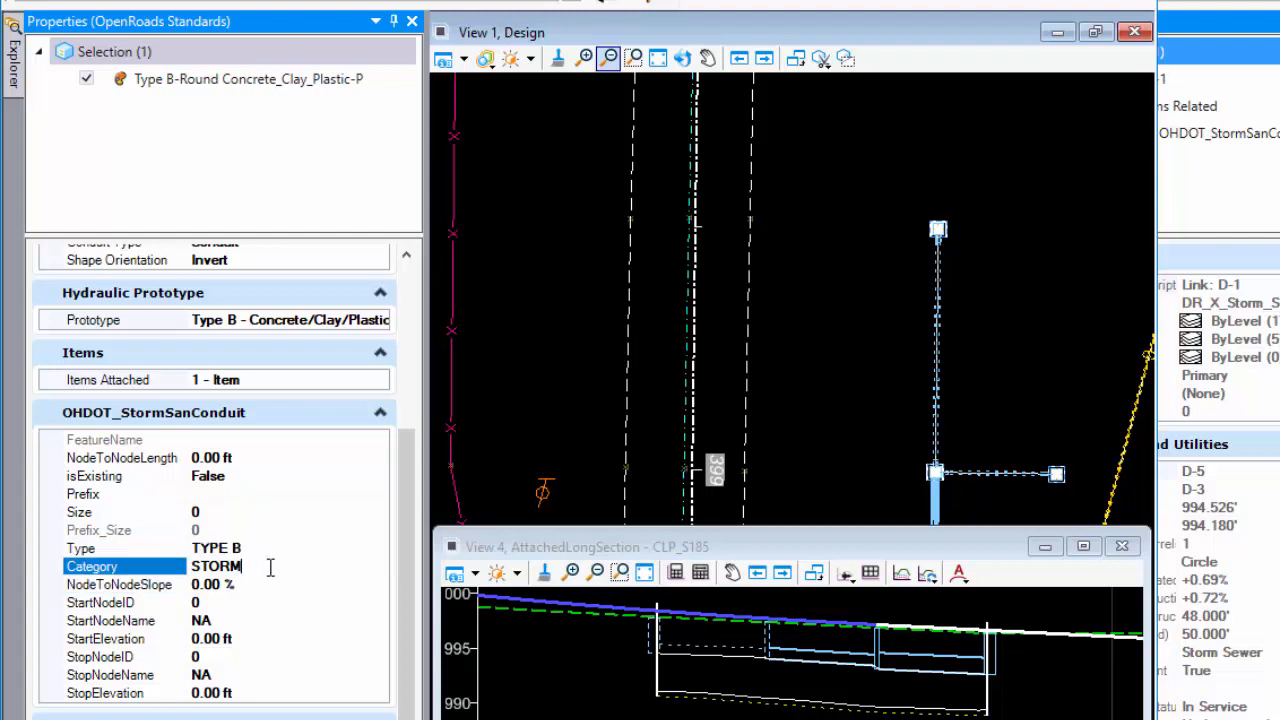
pyautogui.moveTo(270, 567); pyautogui.dragTo(177, 567)
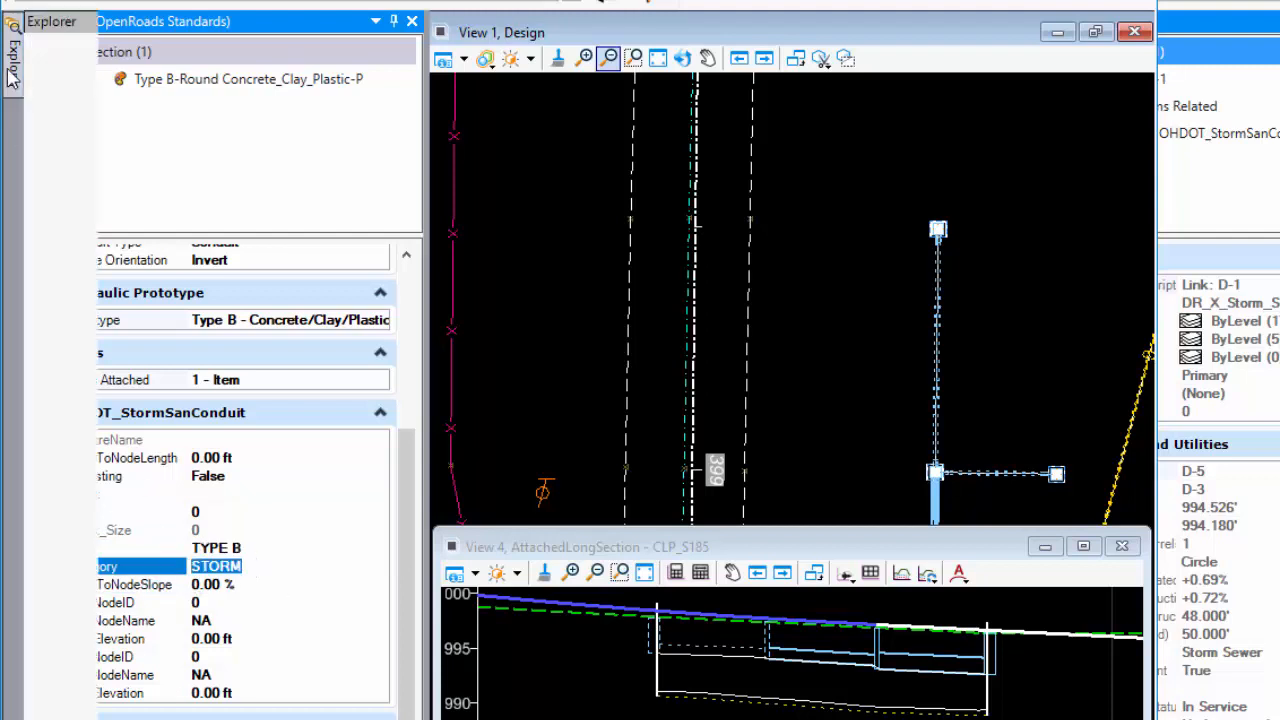
# Inspect the Type and Prefix values in the OHDOT_StormSanConduit item of the existing Concrete Pipe Circular-X feature definition
pyautogui.click(268, 548)
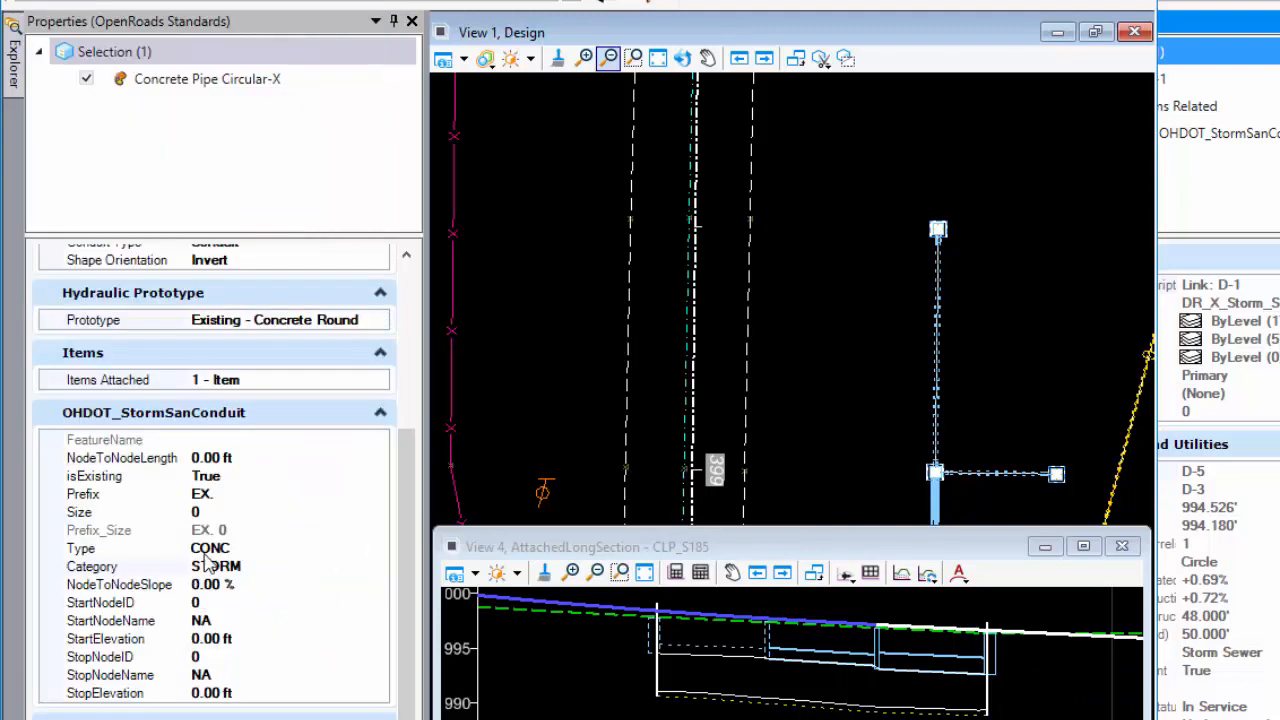
pyautogui.click(232, 550)
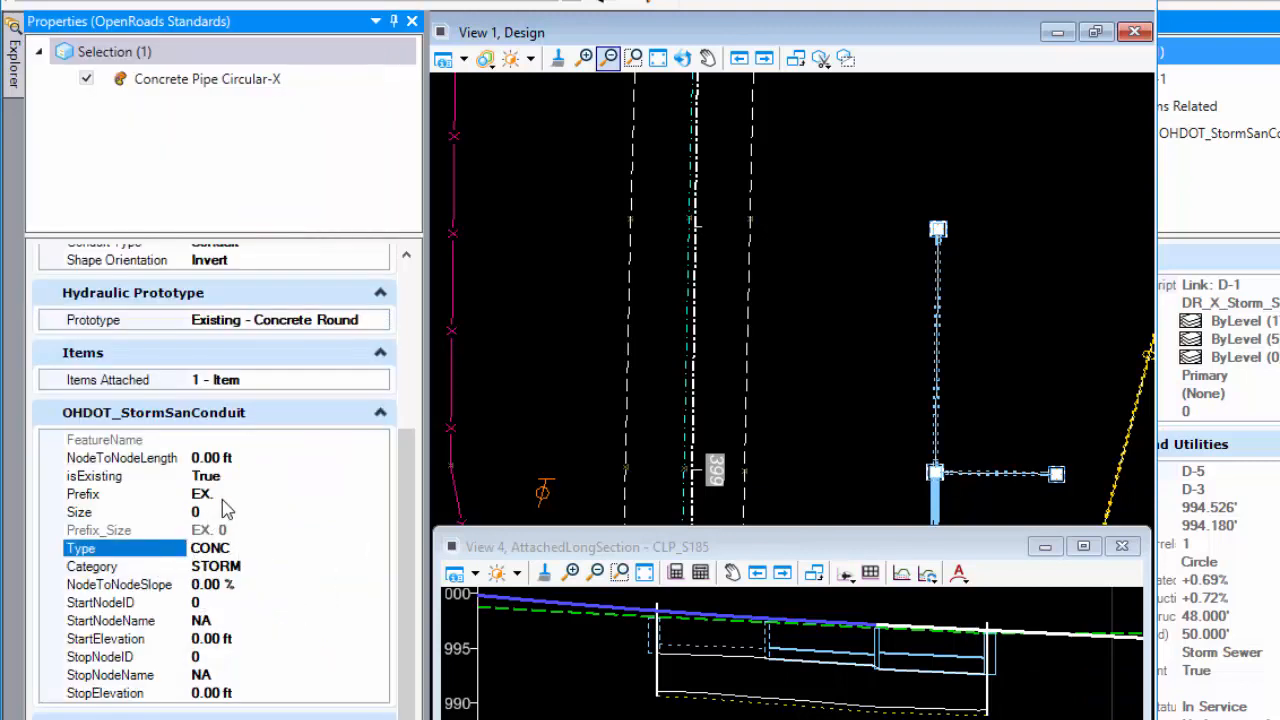
pyautogui.click(222, 495)
pyautogui.doubleClick(192, 494)
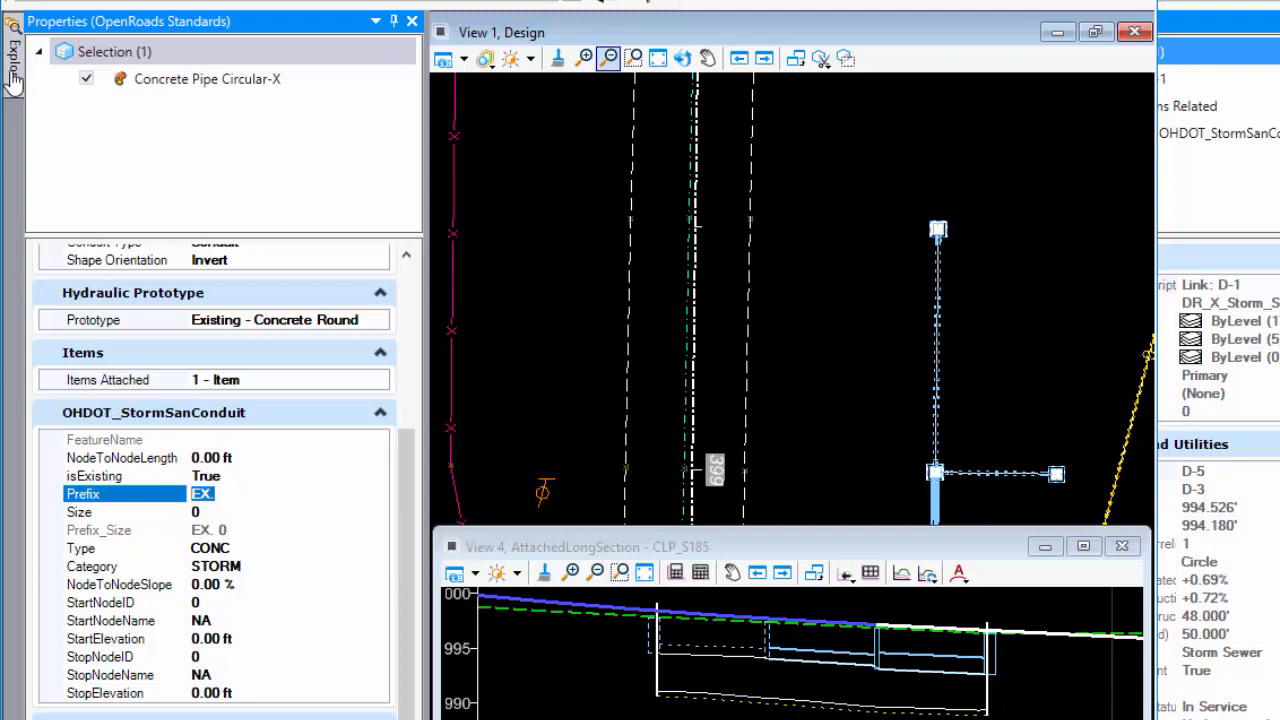
# Find the Update Standards From dgnlib command for DrainageDUSyncDemoORD10_10.dgn in the OpenRoads standards, without running it
pyautogui.moveTo(15, 78)
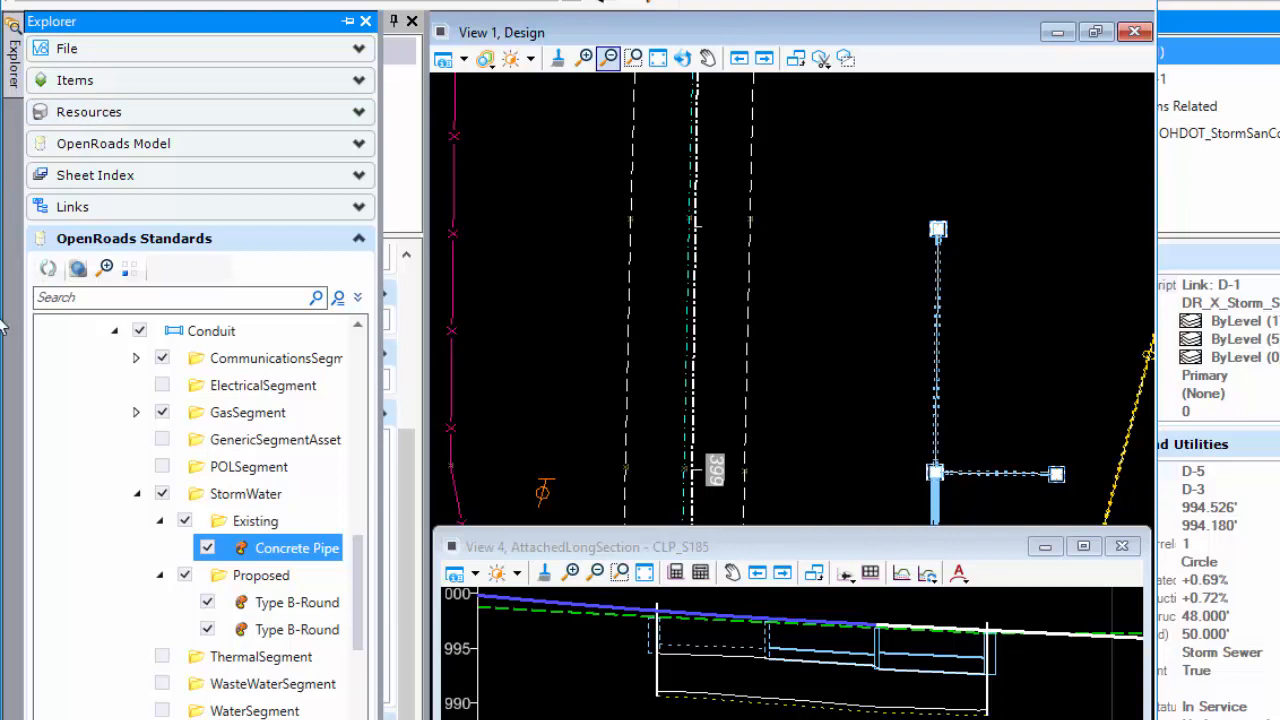
pyautogui.scroll(10, 150, 530)
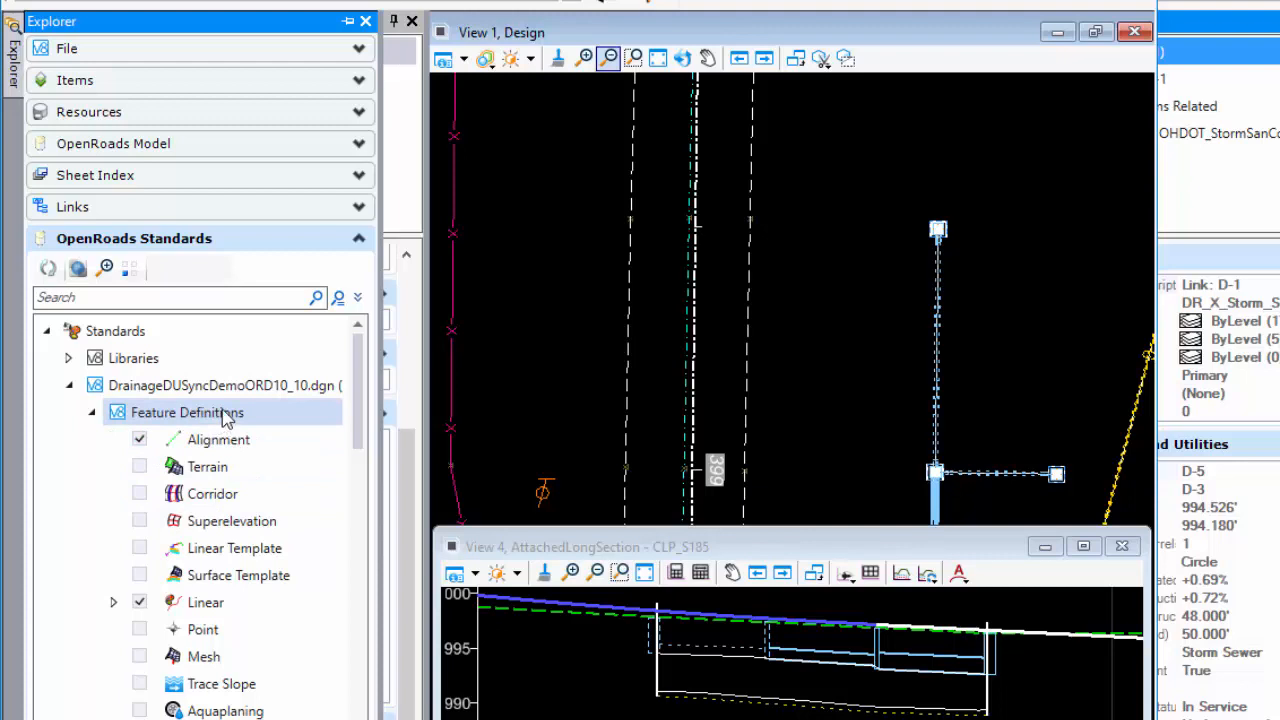
pyautogui.click(228, 398)
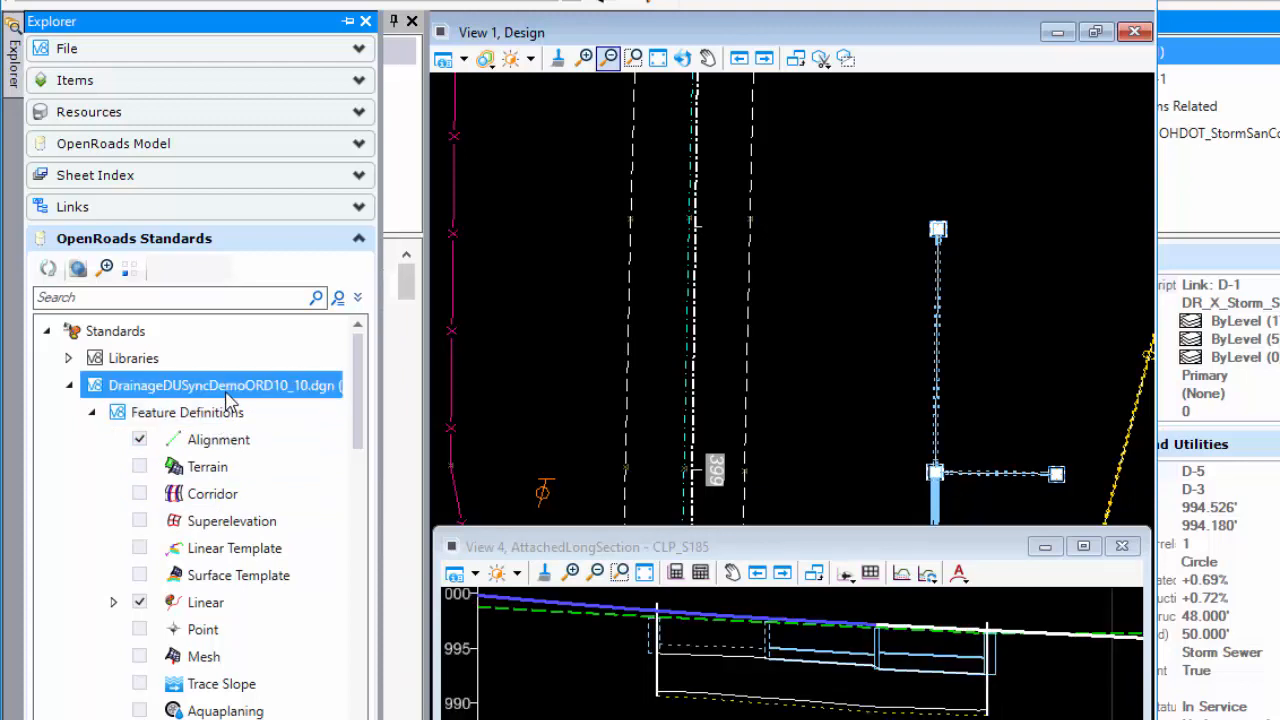
pyautogui.rightClick(227, 396)
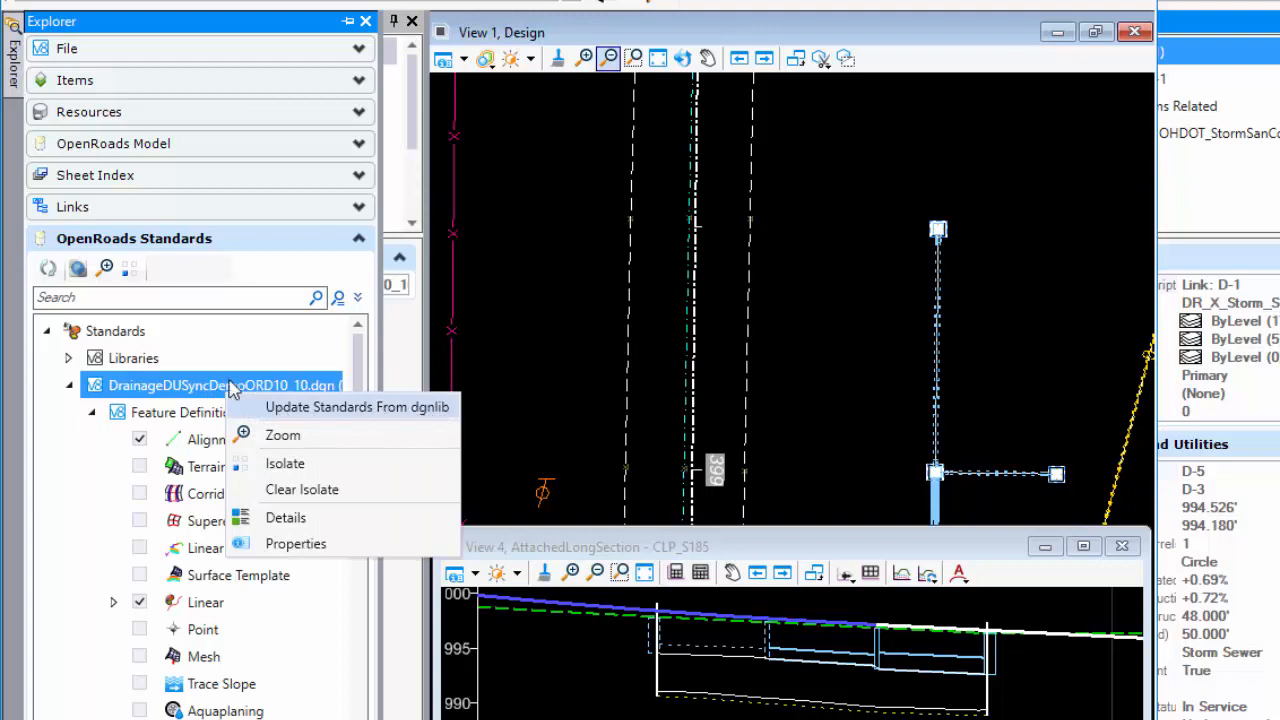
pyautogui.click(195, 388)
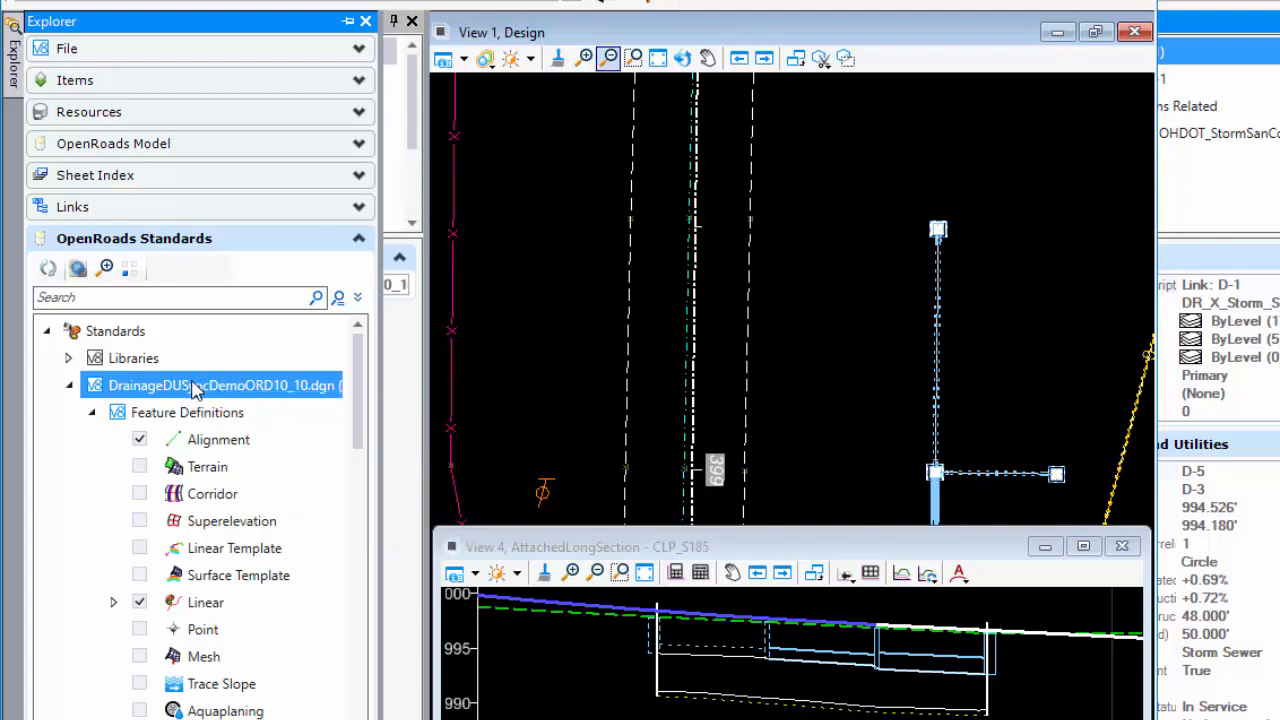
pyautogui.scroll(-4, 188, 563)
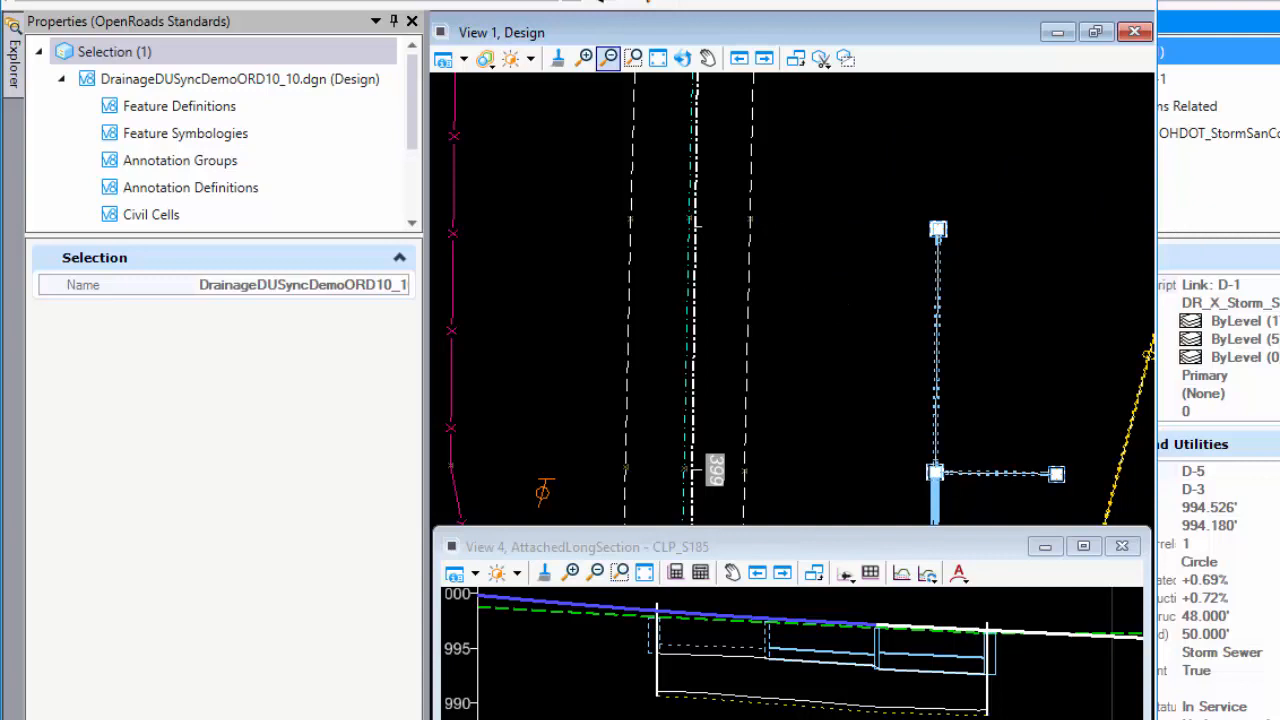
# Select node D-5 in the plan view, review its attached OHDOT_StormSanNode item including the Type, and clear the selection
pyautogui.click(953, 227)
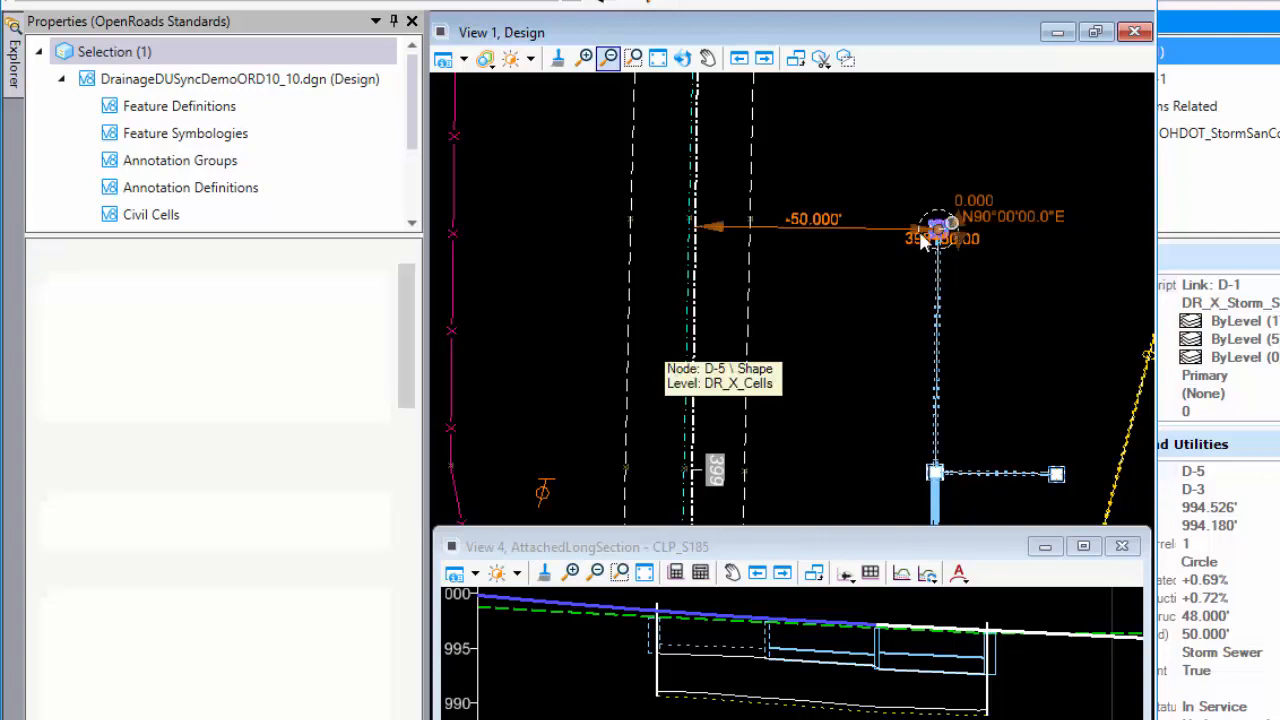
pyautogui.click(84, 106)
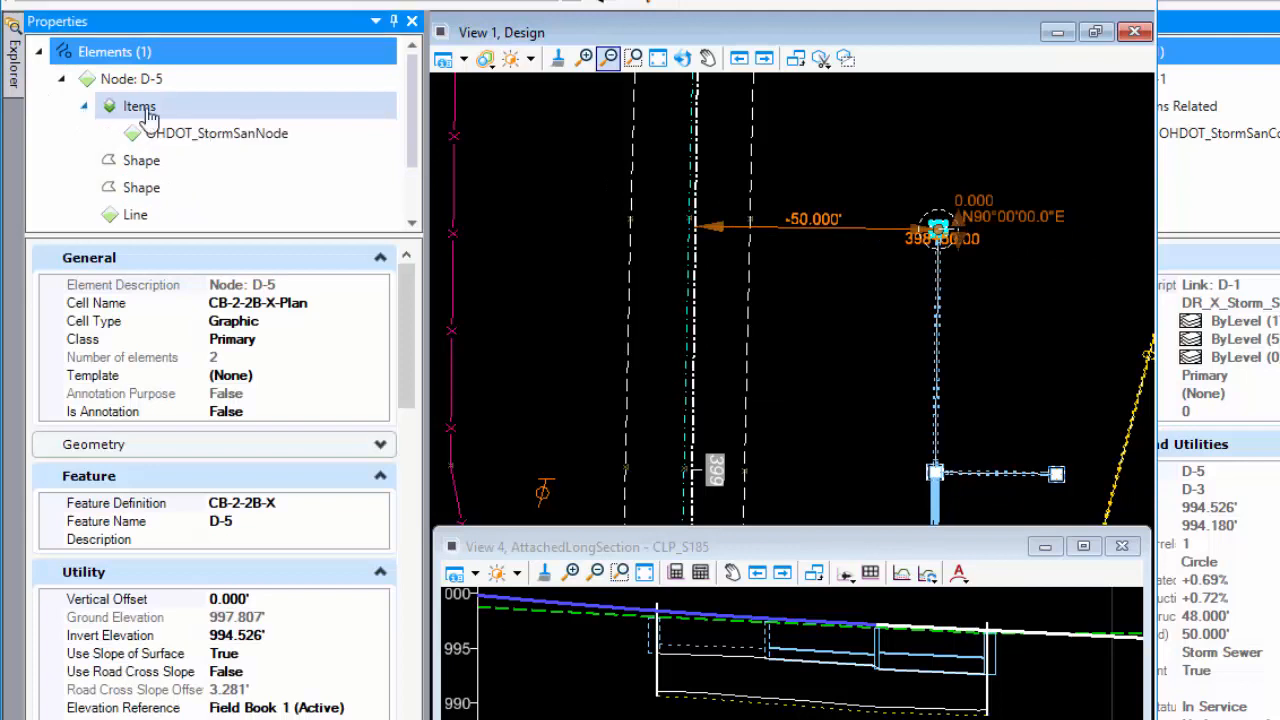
pyautogui.click(185, 133)
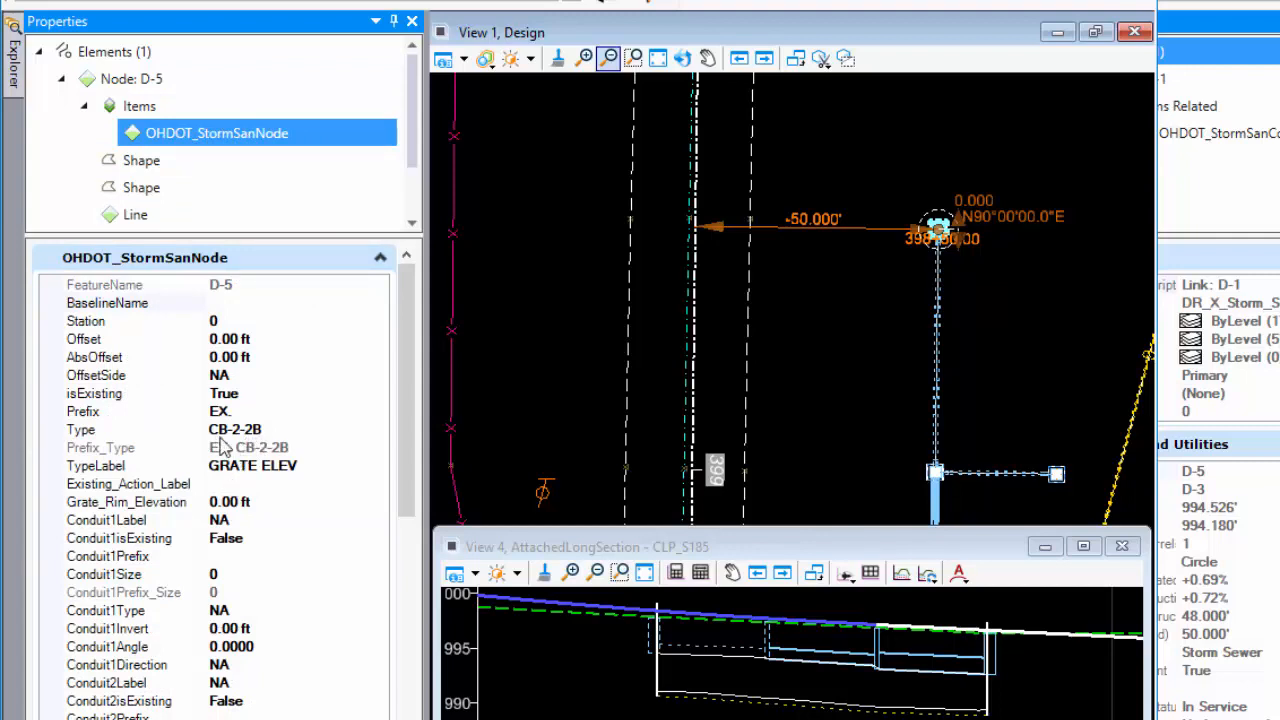
pyautogui.click(270, 430)
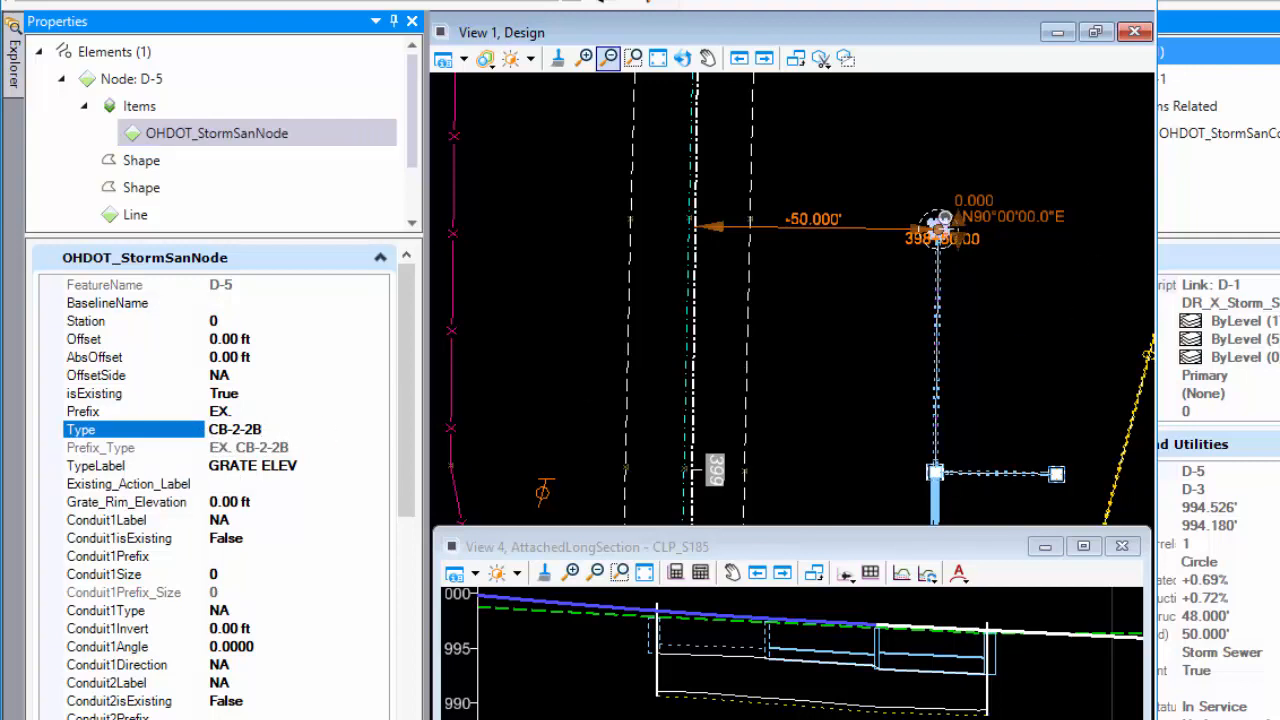
pyautogui.click(945, 217)
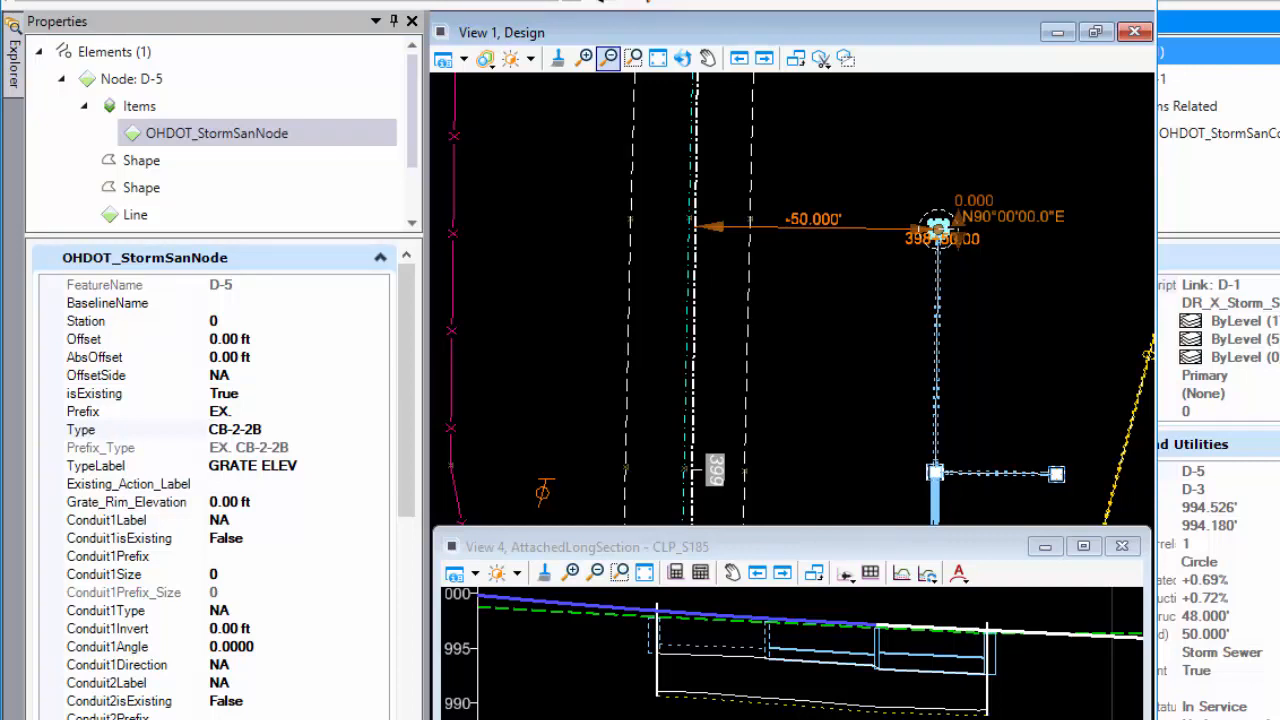
pyautogui.click(877, 294)
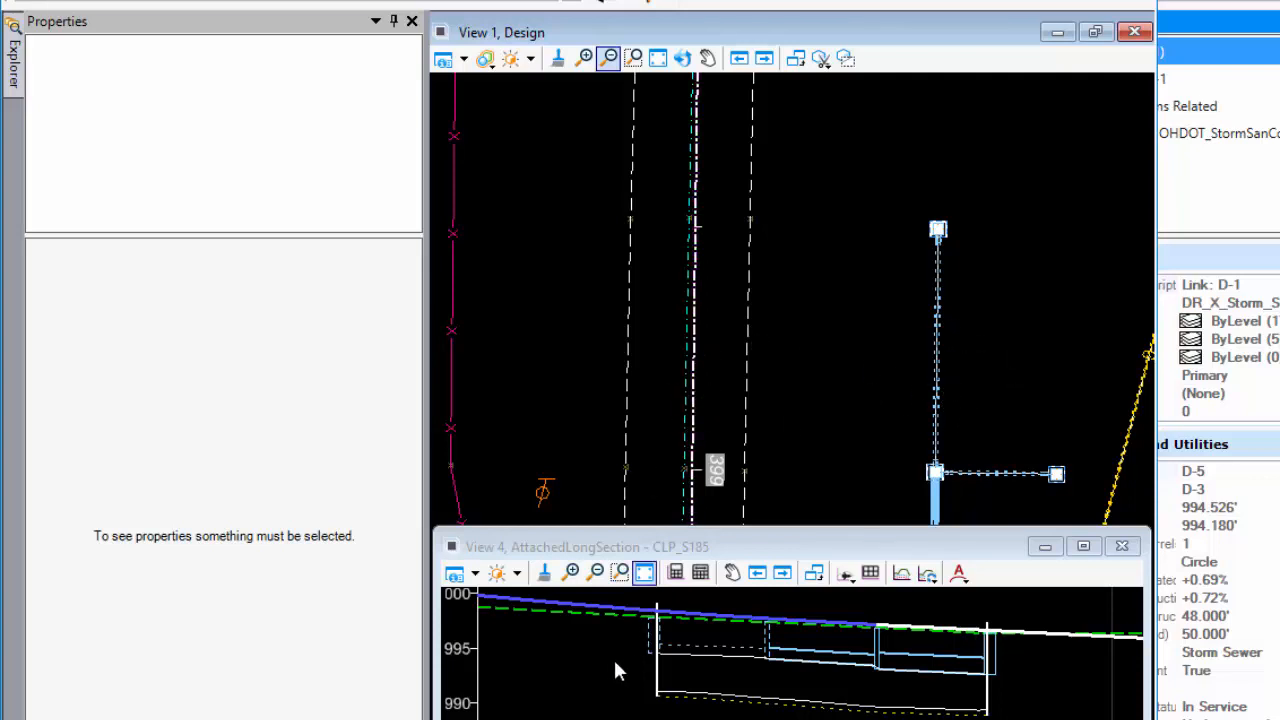
# Select node D-5 in the long section profile and check its properties for attached item types
pyautogui.click(650, 655)
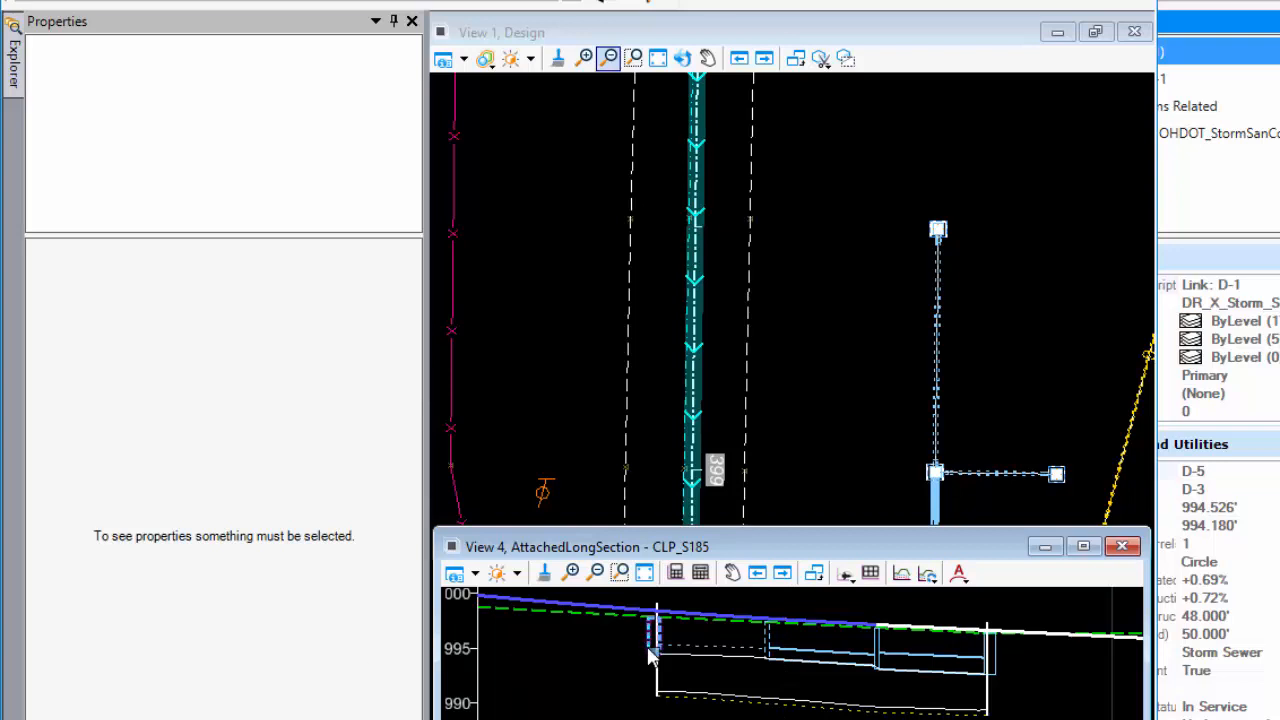
pyautogui.click(645, 650)
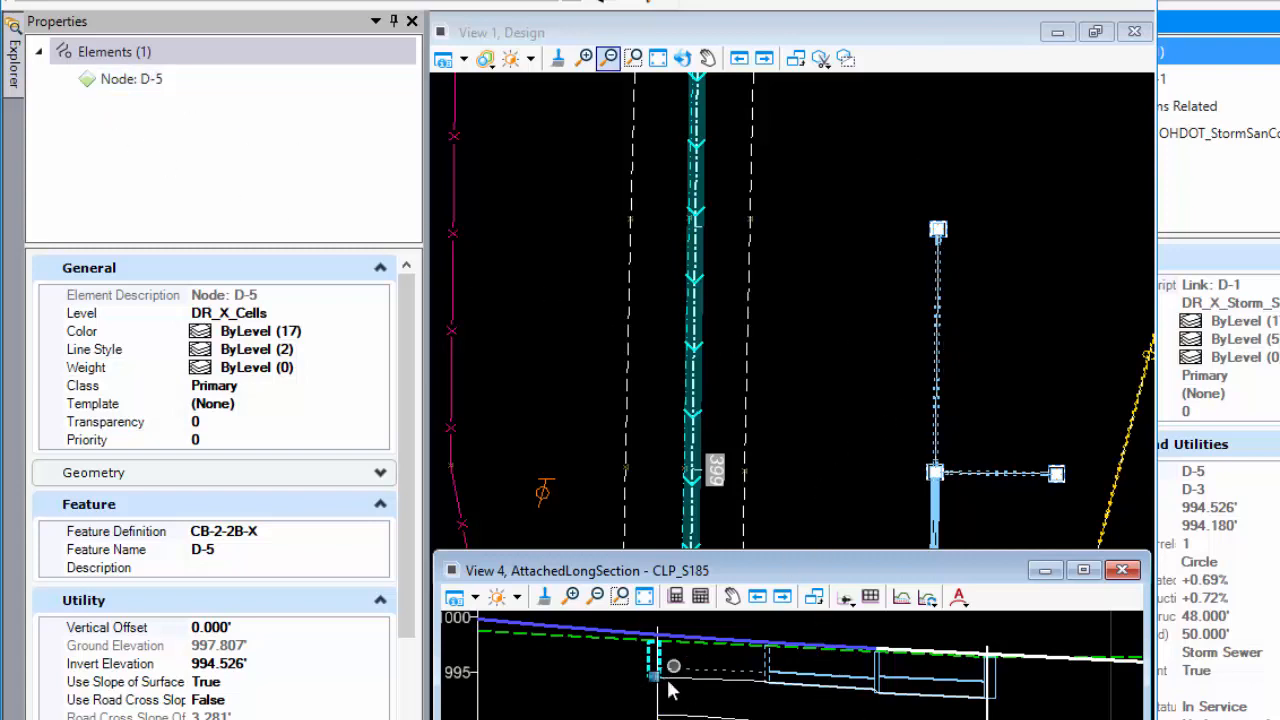
pyautogui.click(118, 80)
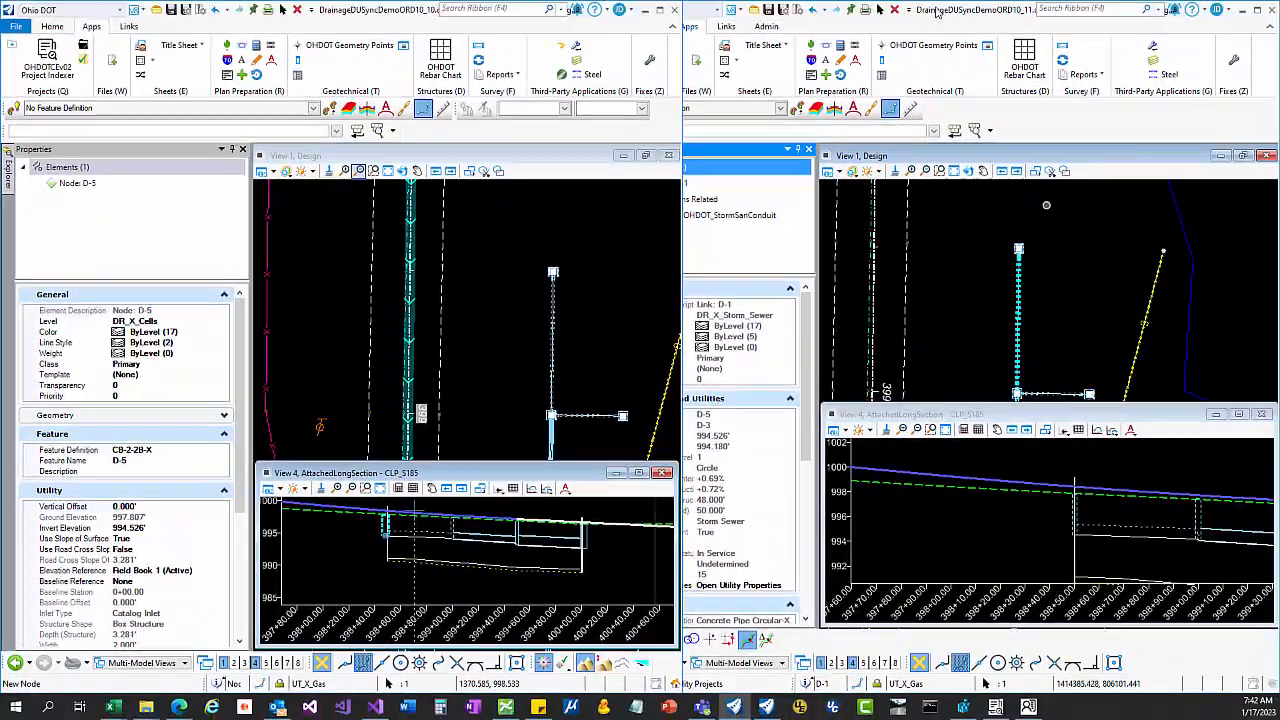
# Switch to the ORD 10.11 demo file, select node D-5 in the plan view, and inspect its attached OHDOT_StormSanNode item
pyautogui.click(985, 11)
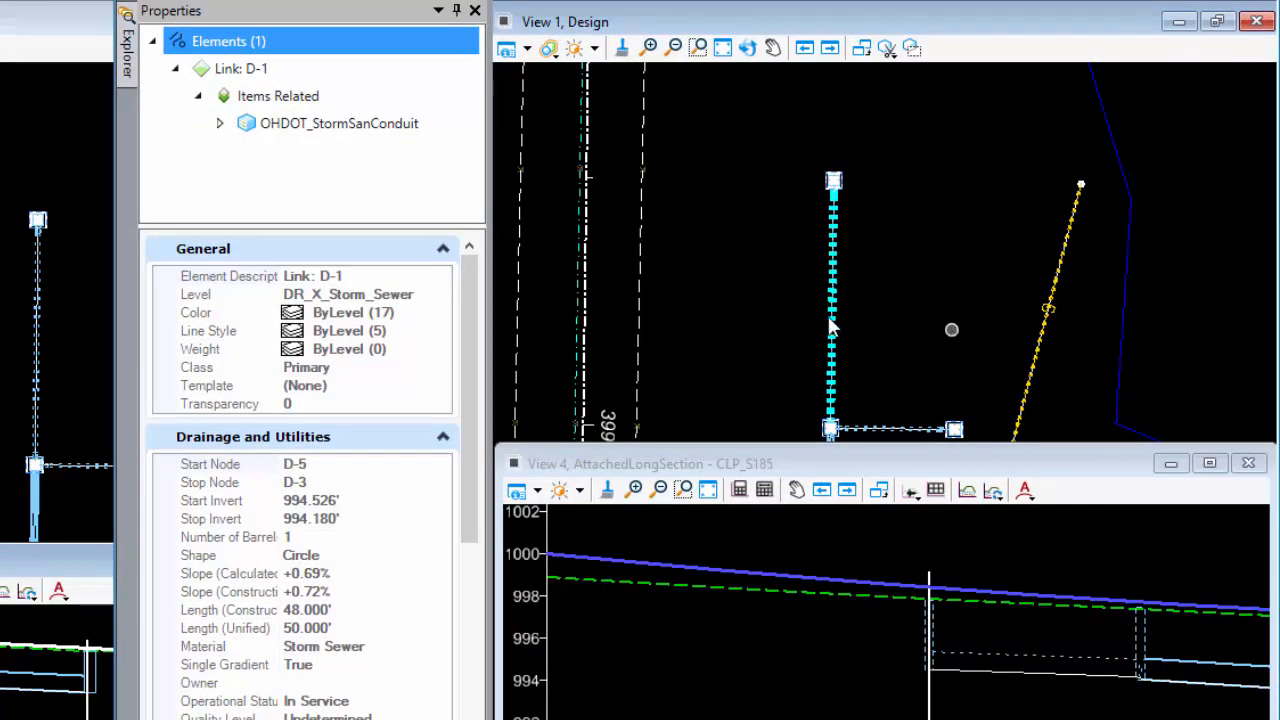
pyautogui.click(781, 239)
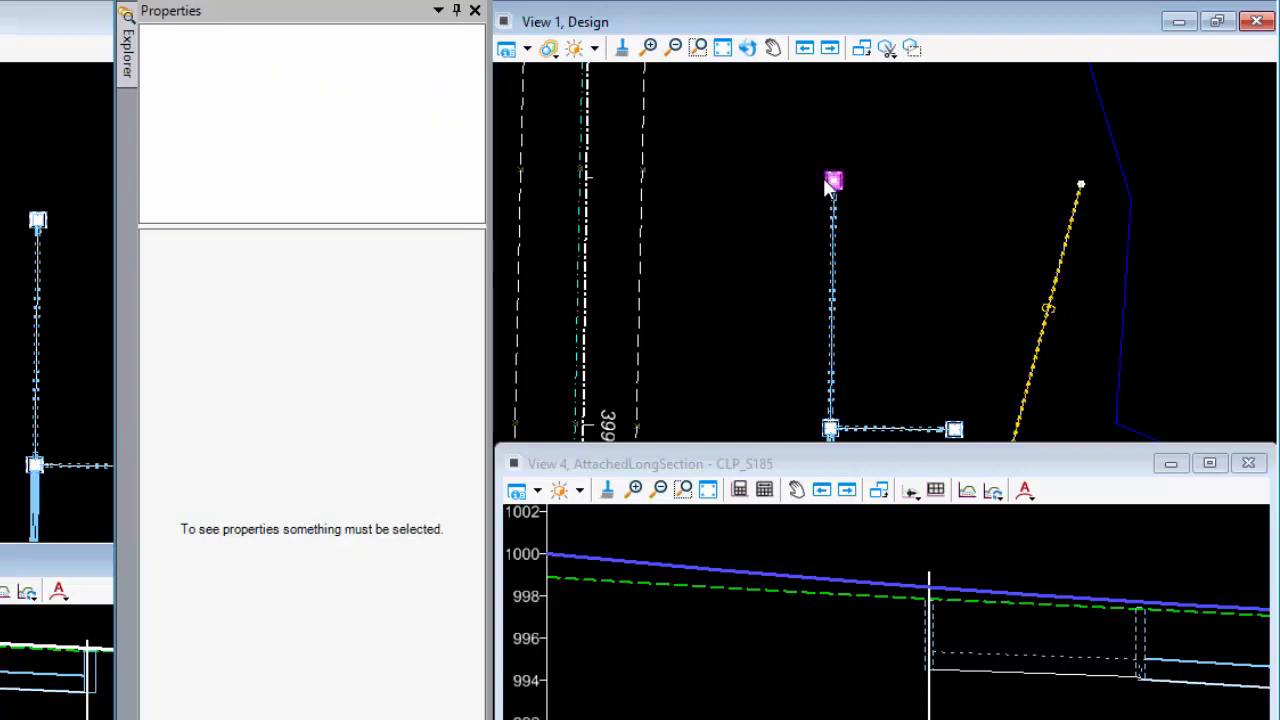
pyautogui.click(828, 185)
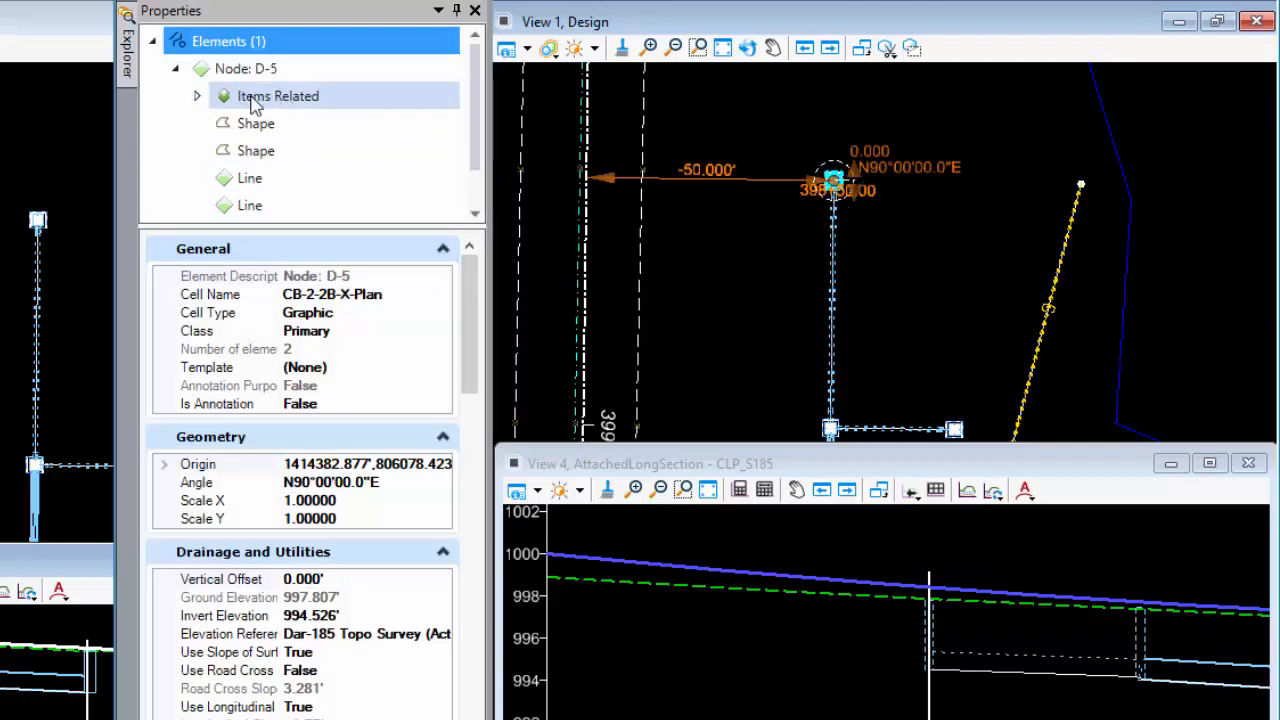
pyautogui.click(198, 96)
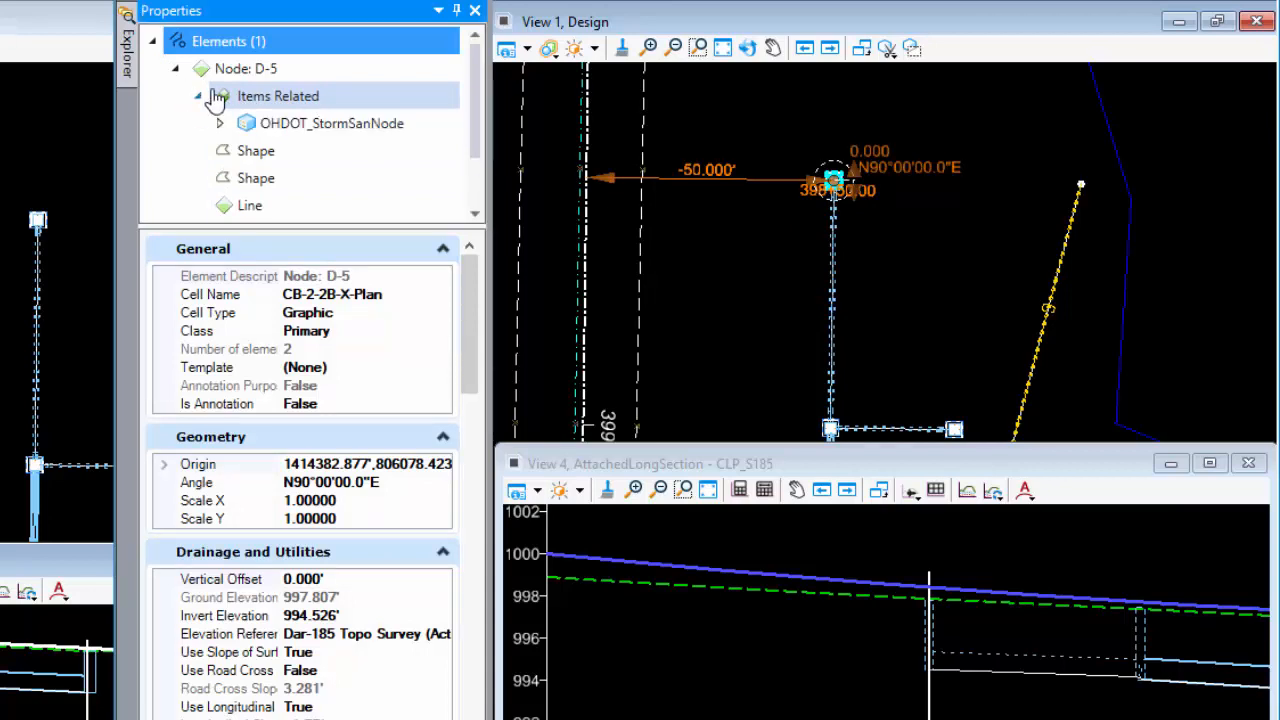
pyautogui.click(219, 123)
pyautogui.click(355, 154)
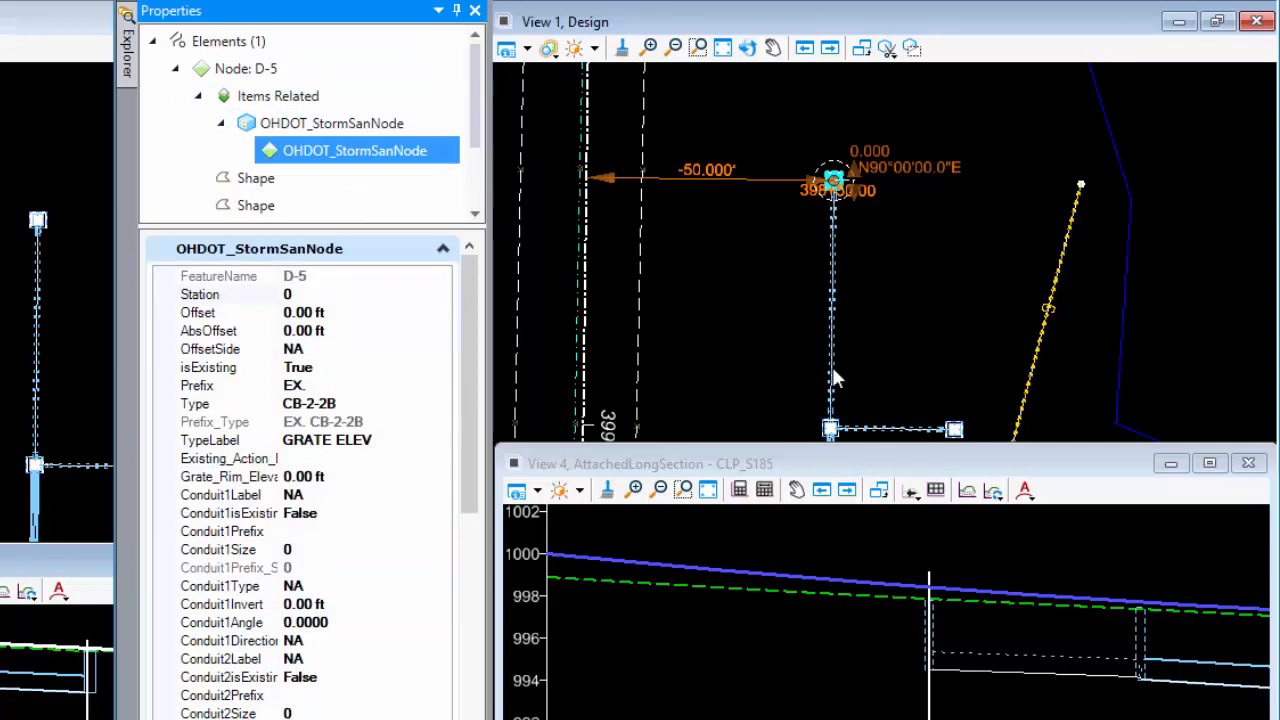
# Select node D-5 in the ORD 10.11 long section profile, inspect its OHDOT_StormSanNode item, and clear the selection
pyautogui.click(918, 632)
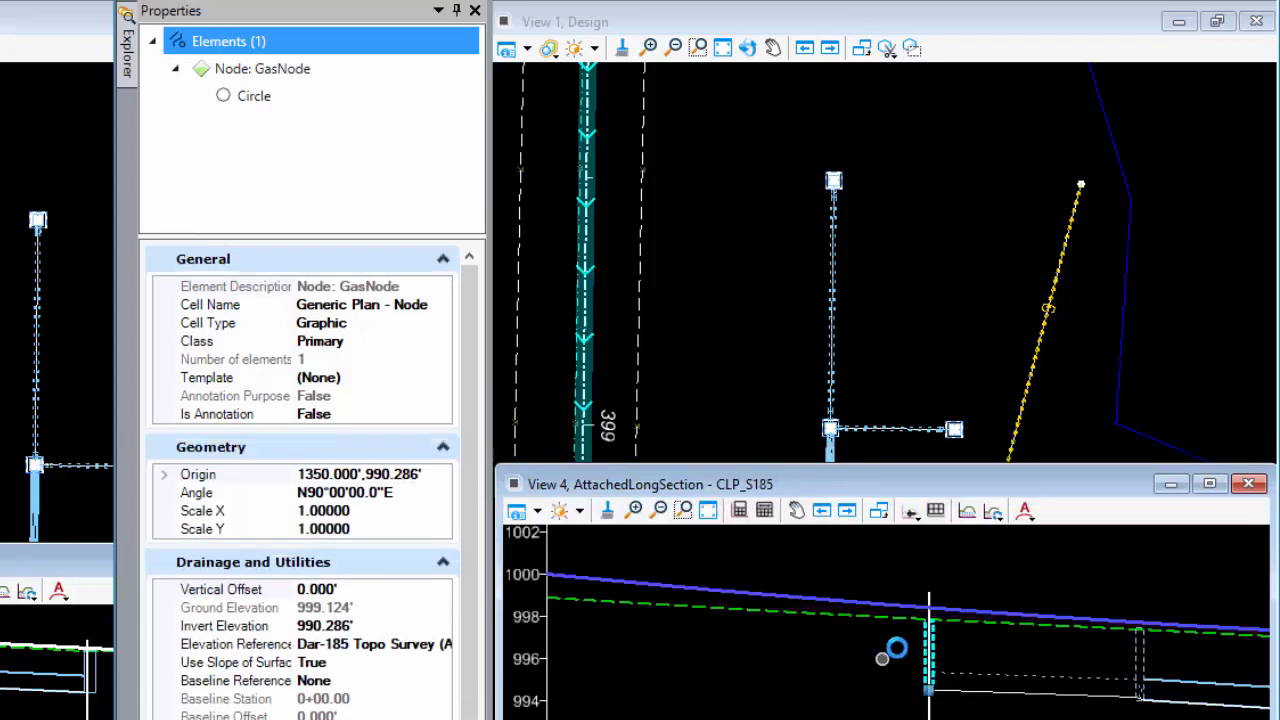
pyautogui.click(918, 636)
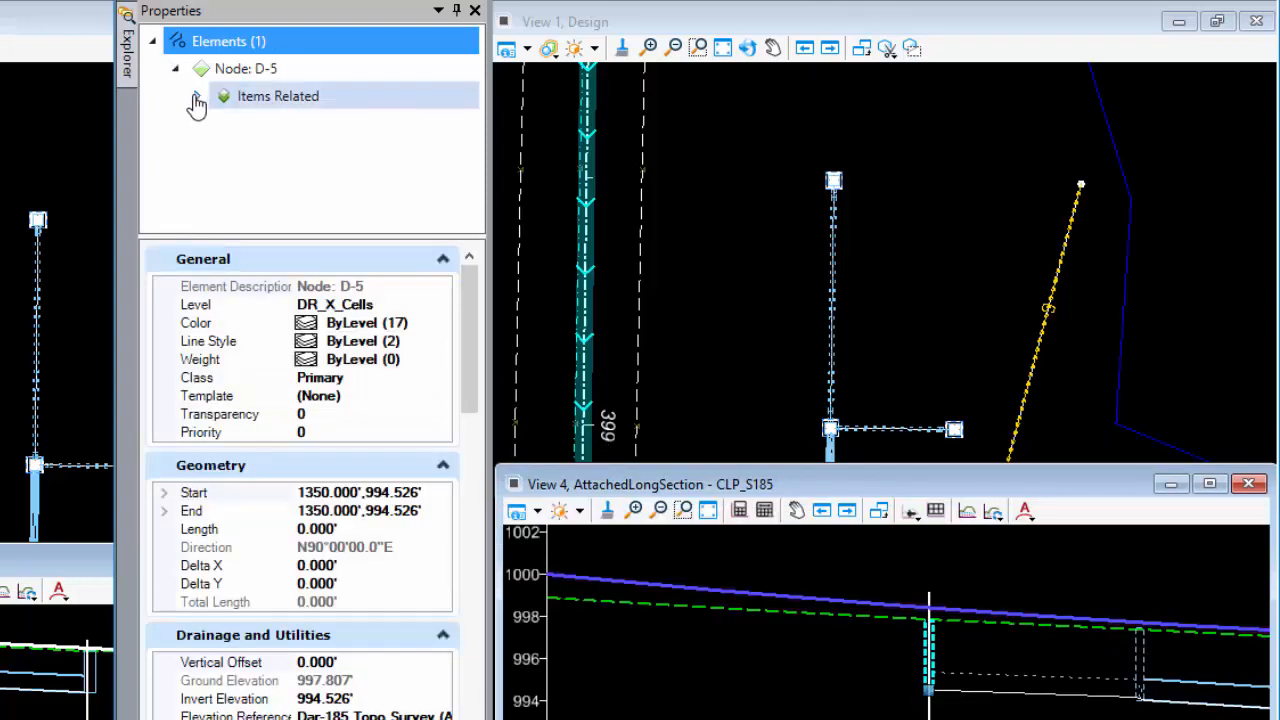
pyautogui.click(197, 97)
pyautogui.click(221, 124)
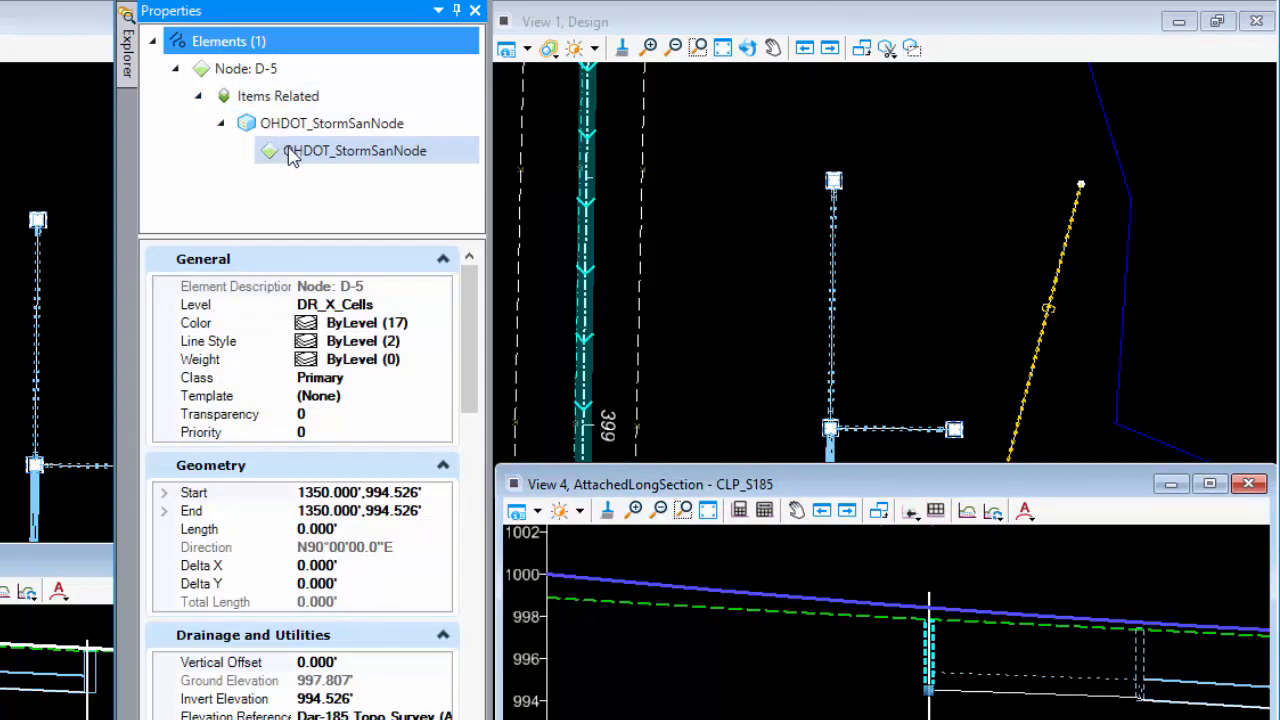
pyautogui.click(290, 153)
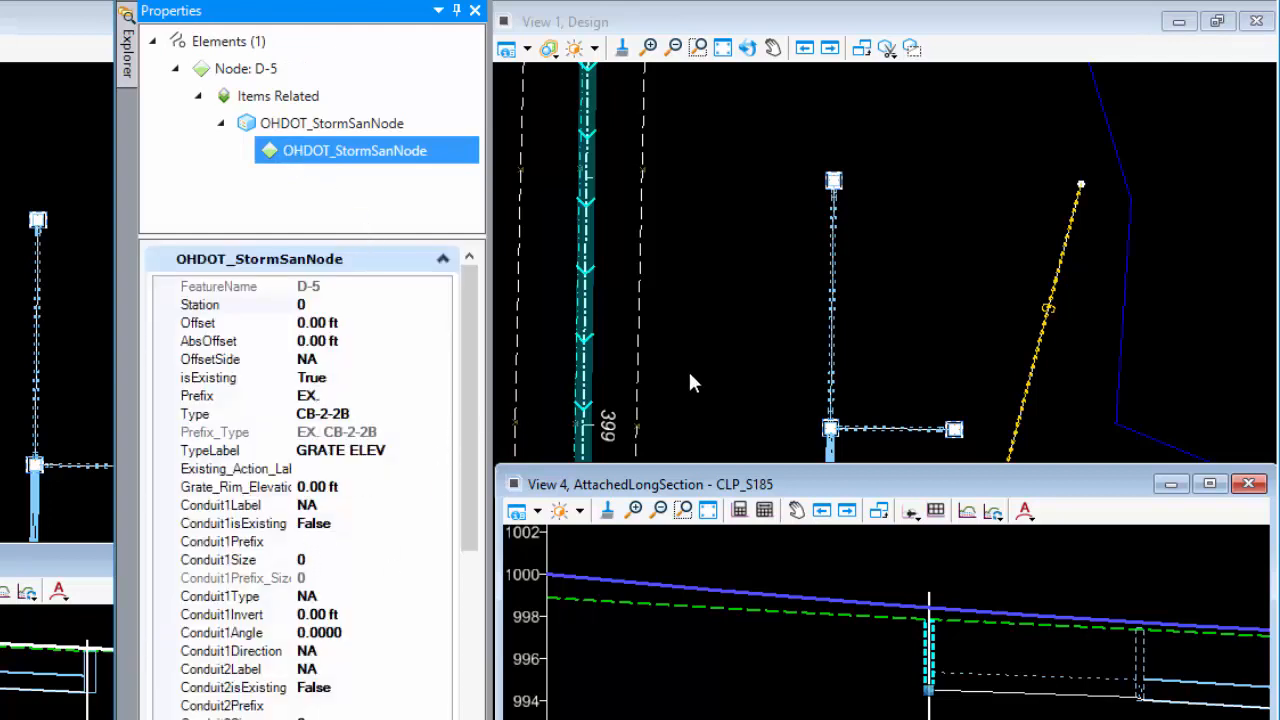
pyautogui.click(753, 305)
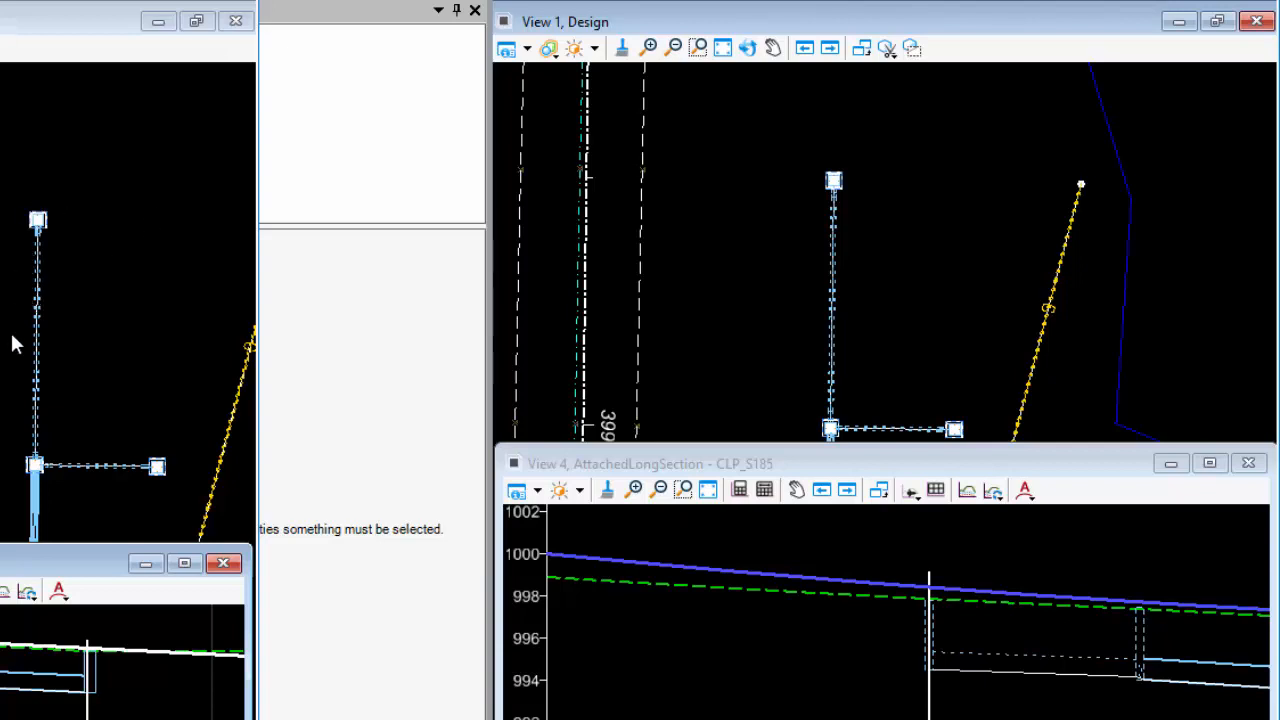
# Reselect node D-5 in the ORD 10.11 long section and recheck the Prefix and Type in its OHDOT_StormSanNode item
pyautogui.click(57, 596)
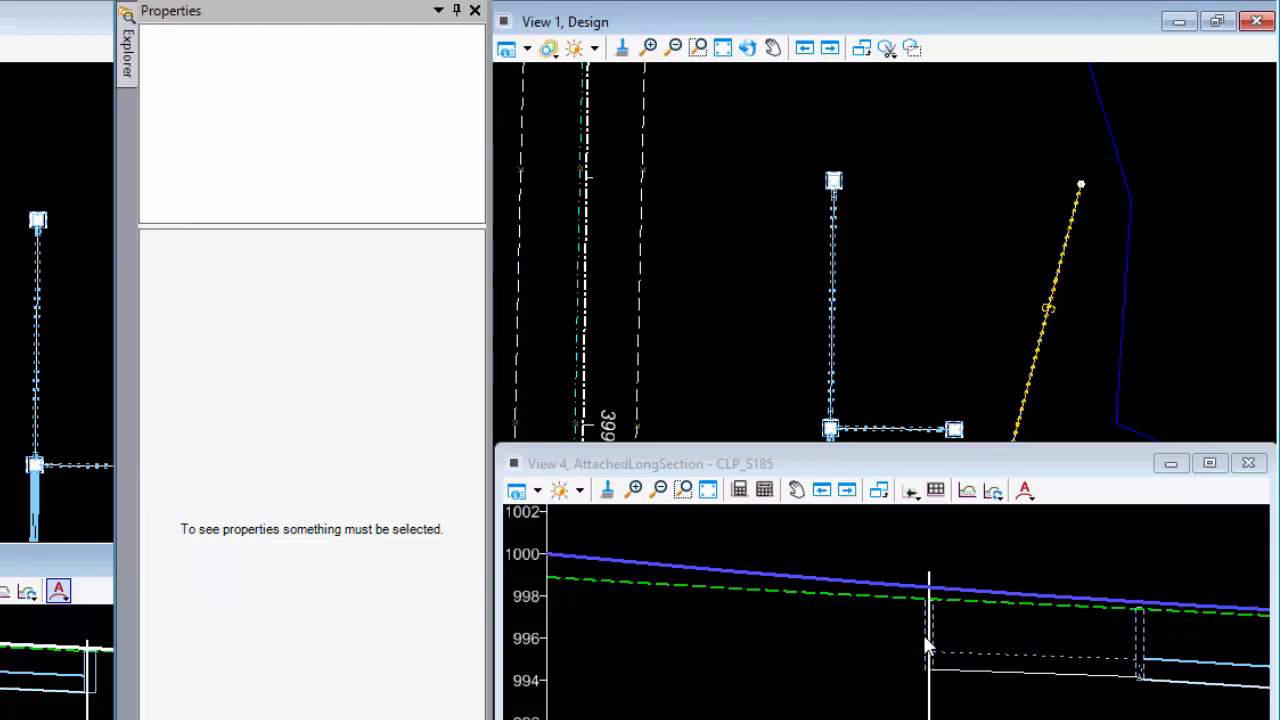
pyautogui.click(923, 638)
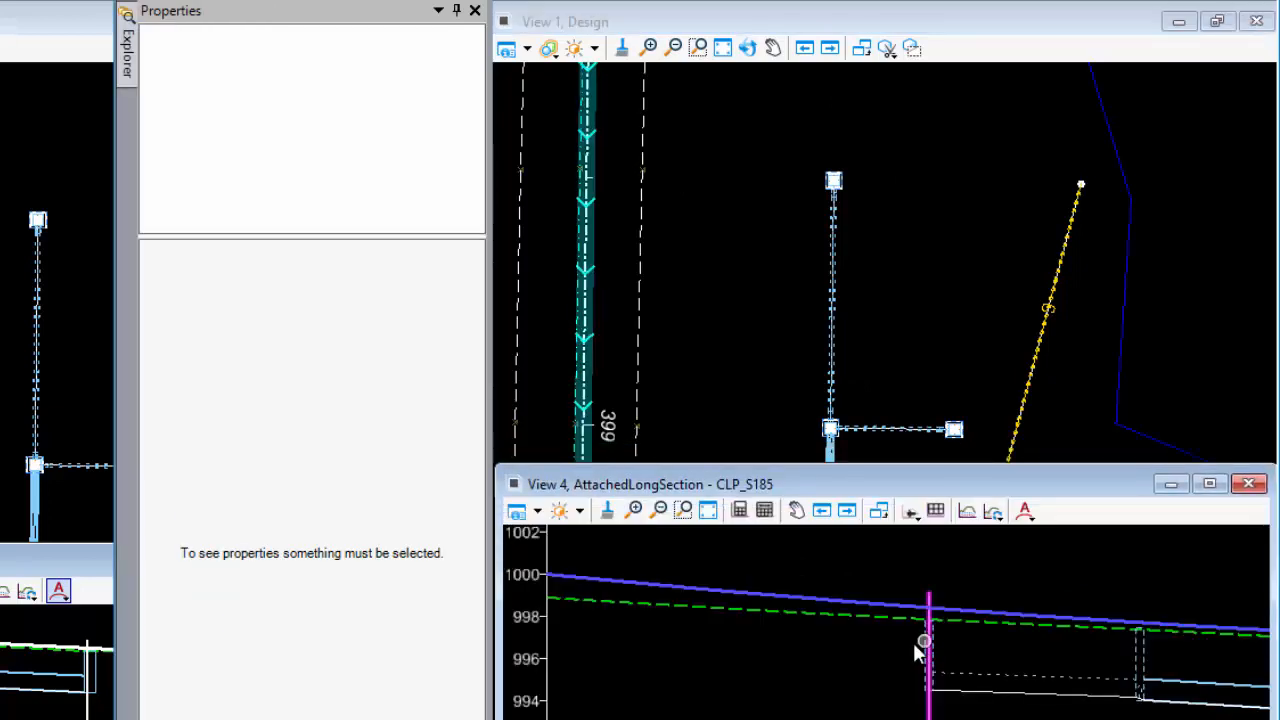
pyautogui.click(921, 645)
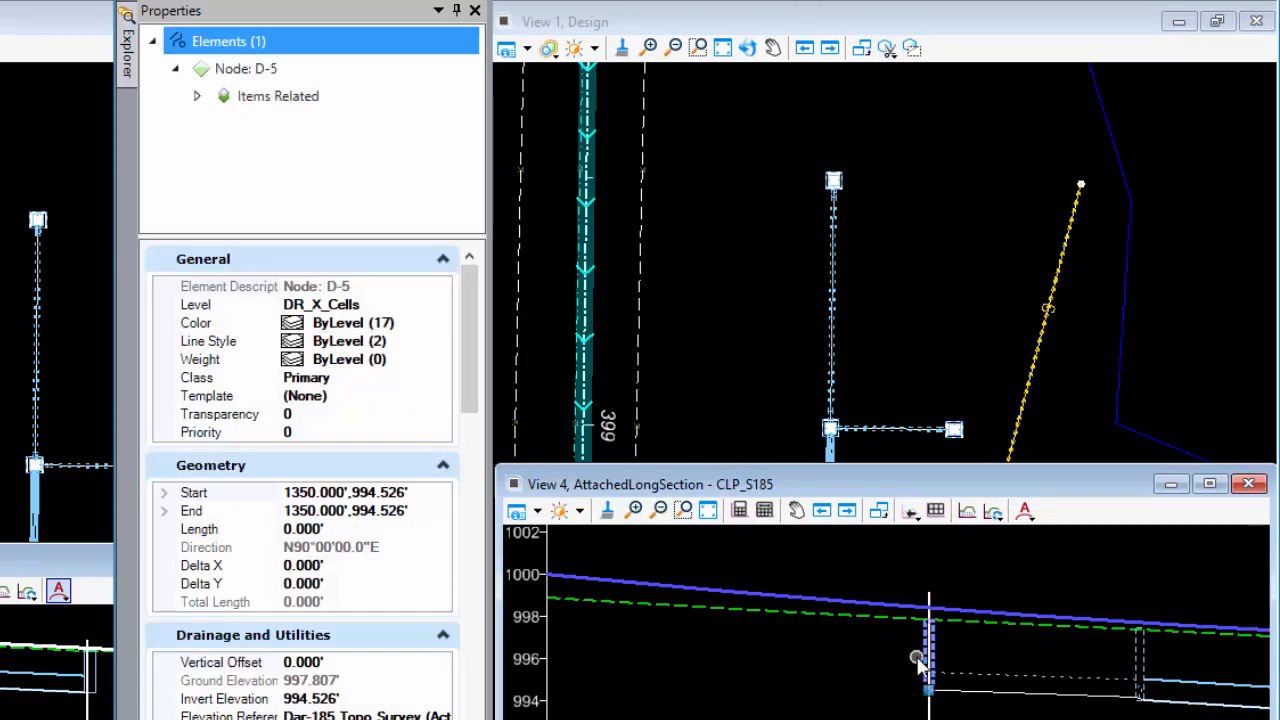
pyautogui.click(197, 96)
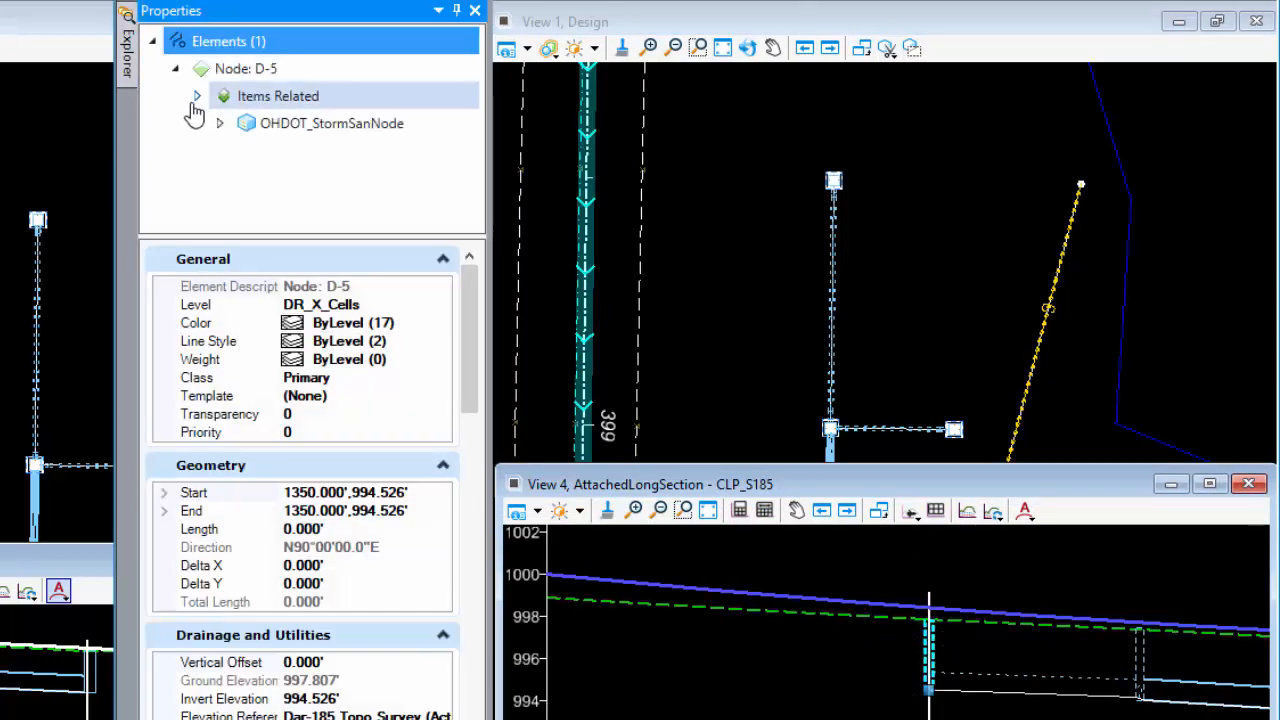
pyautogui.click(245, 125)
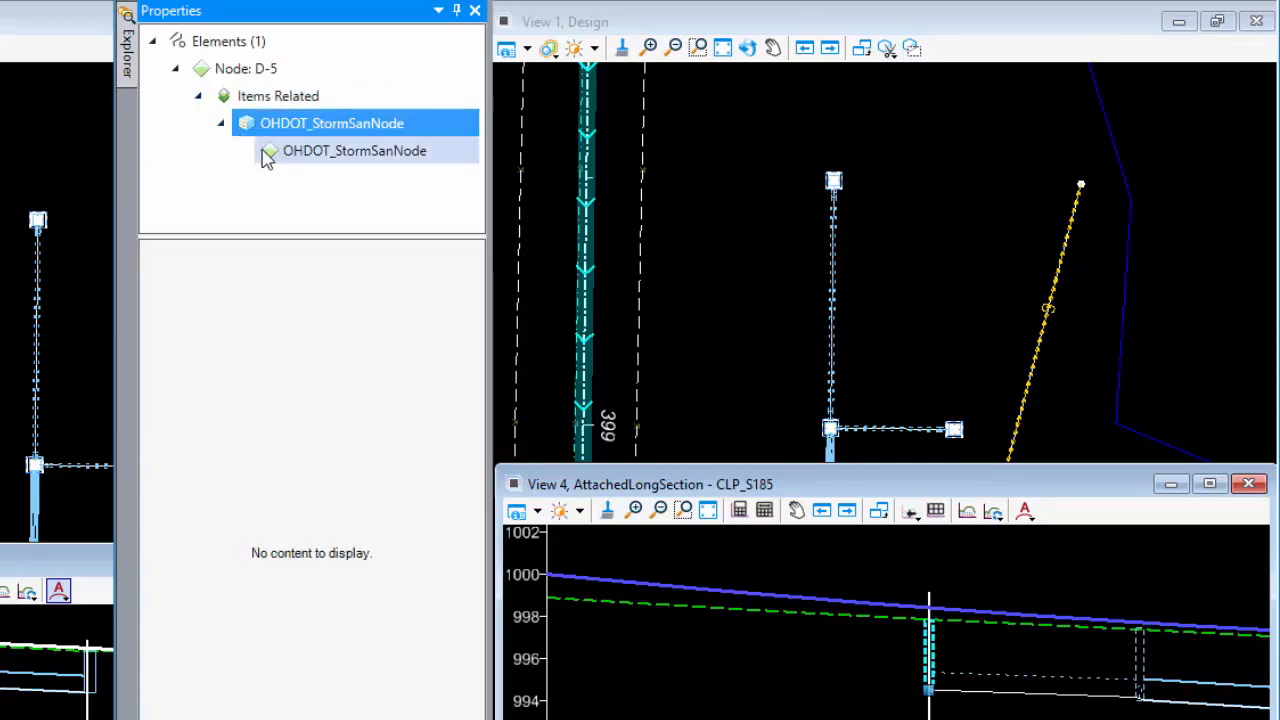
pyautogui.click(322, 157)
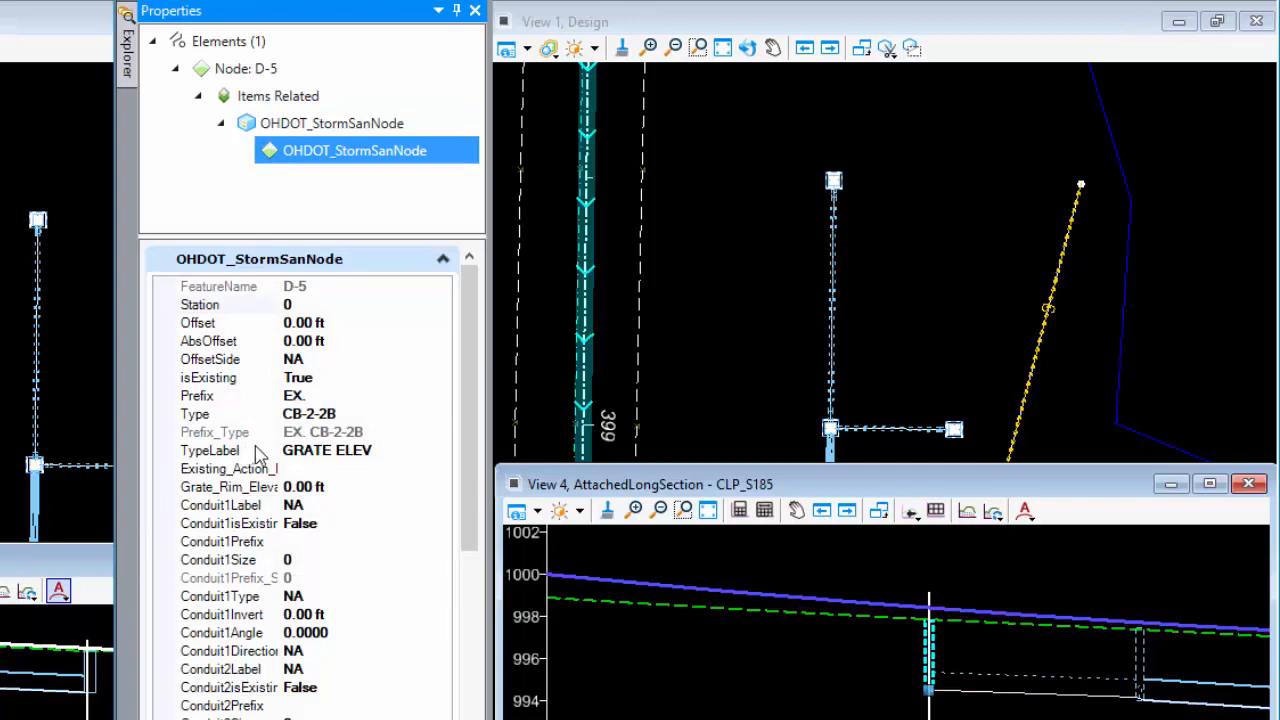
# Return to the ORD 10.10 file, select conduit D-1 in the plan view, and check its properties for attached item types
pyautogui.press('F2')
pyautogui.click(1024, 511)
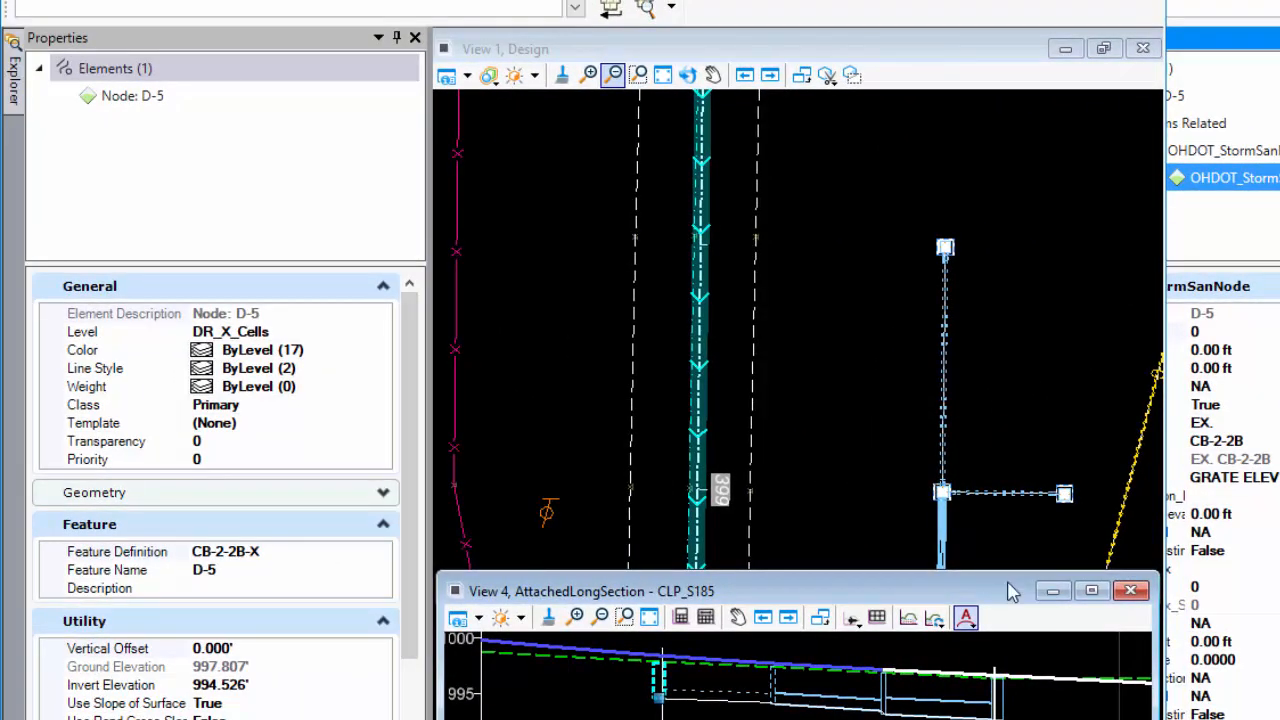
pyautogui.click(934, 329)
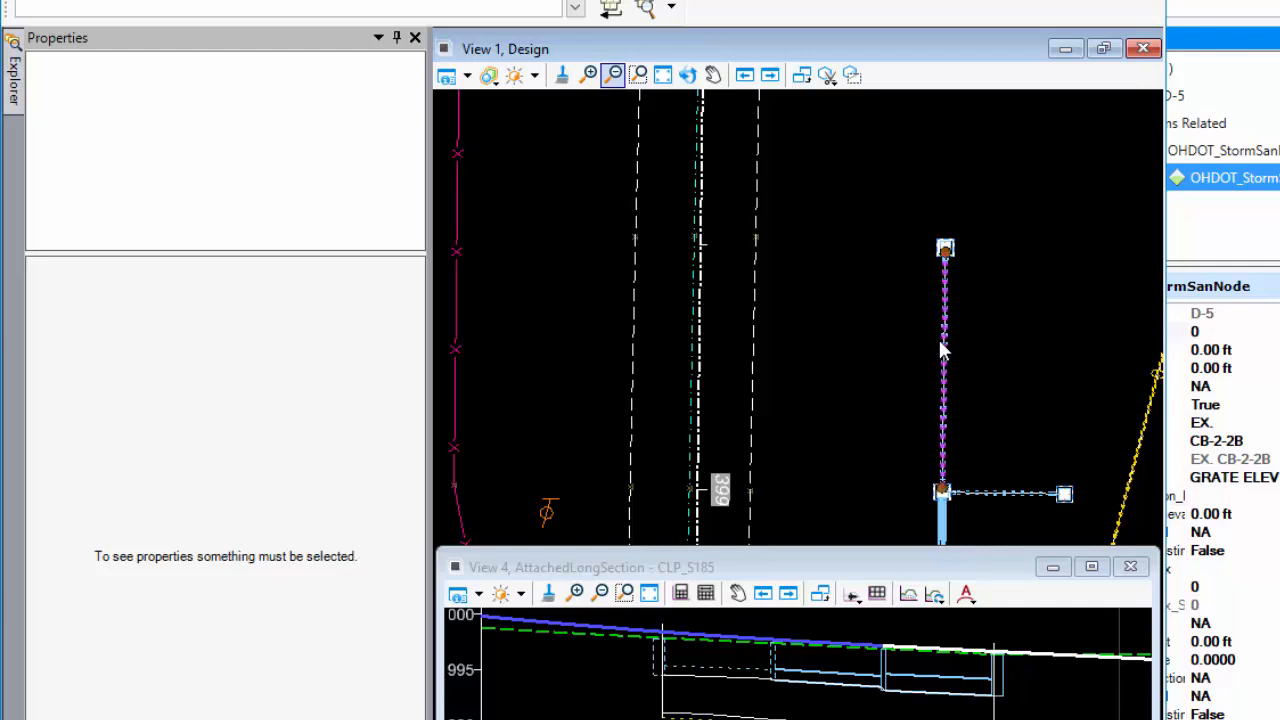
pyautogui.click(932, 406)
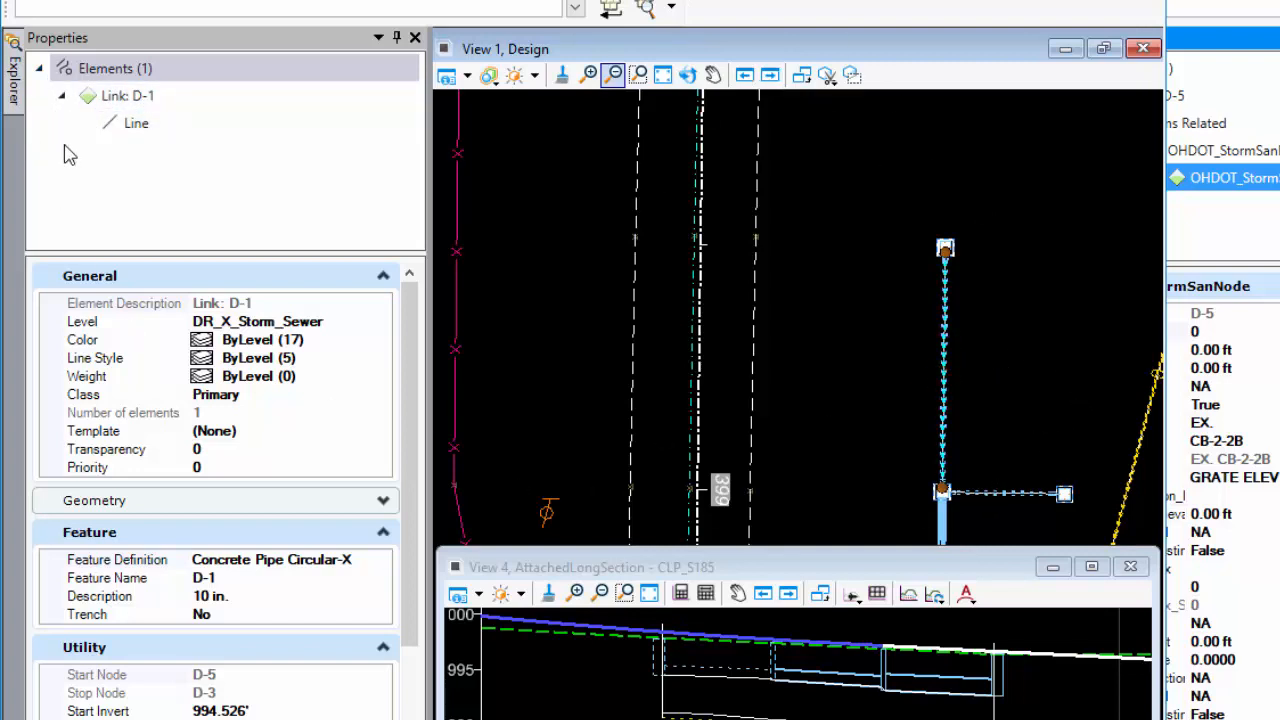
# Select conduit D-1 in the ORD 10.11 plan view and expand its related items for comparison
pyautogui.click(1279, 285)
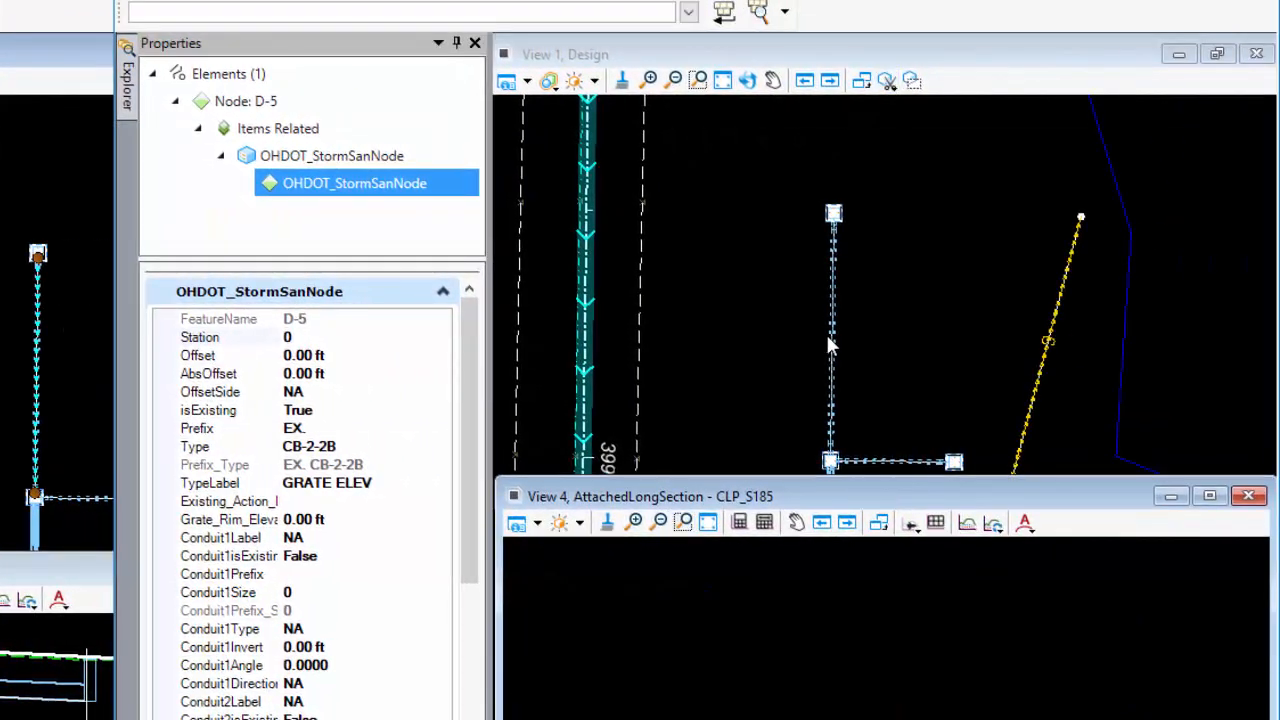
pyautogui.click(828, 343)
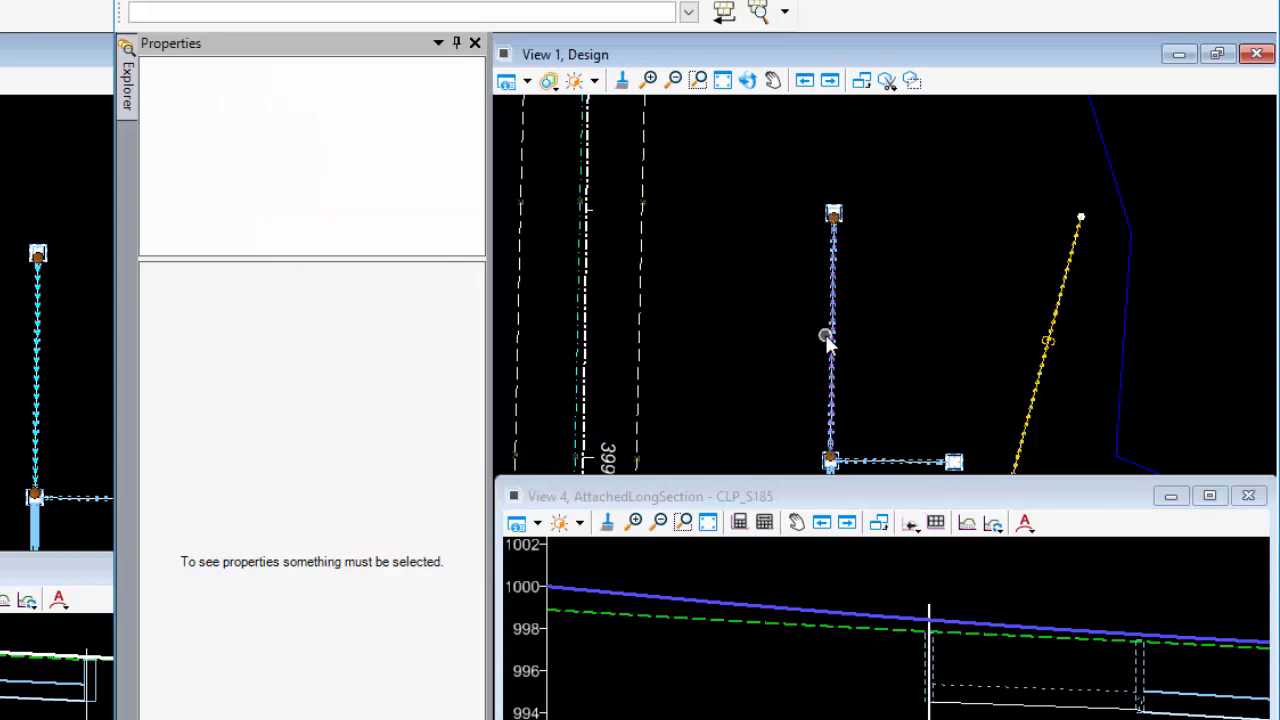
pyautogui.click(830, 345)
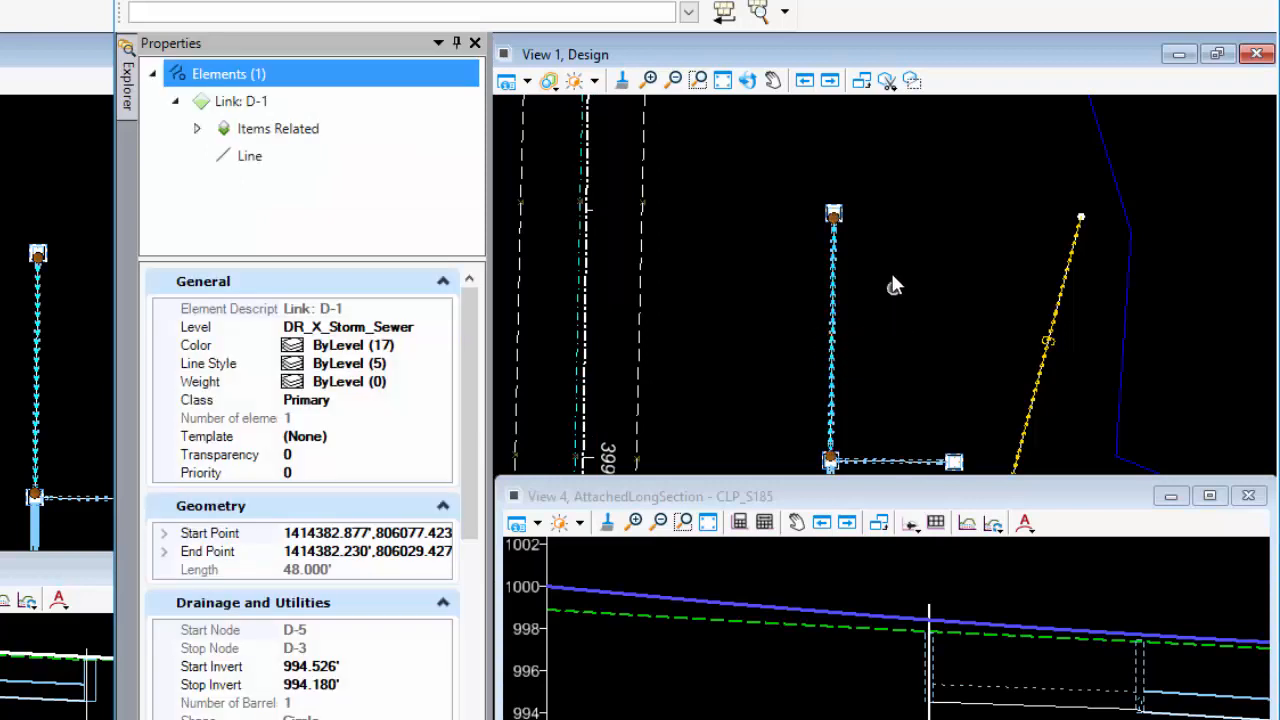
pyautogui.click(197, 128)
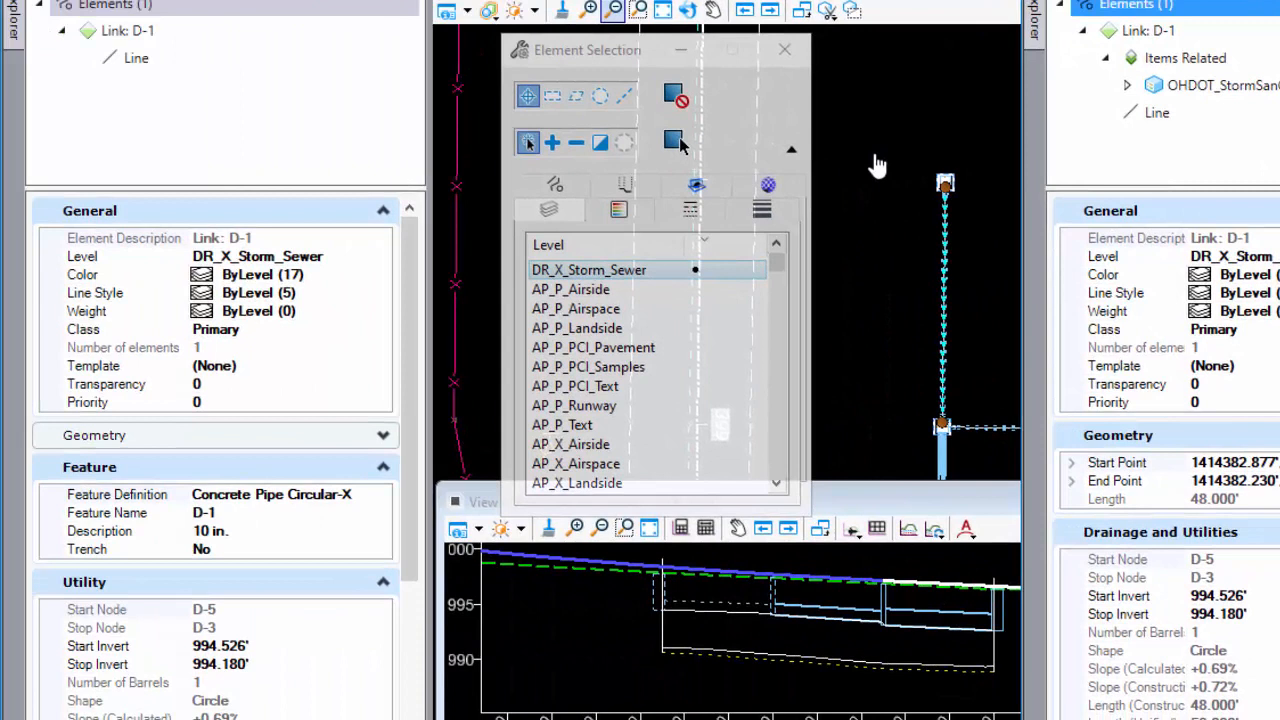
# Clear the conduit D-1 selection in the ORD 10.10 file and look over the structures in the long section profile
pyautogui.click(877, 166)
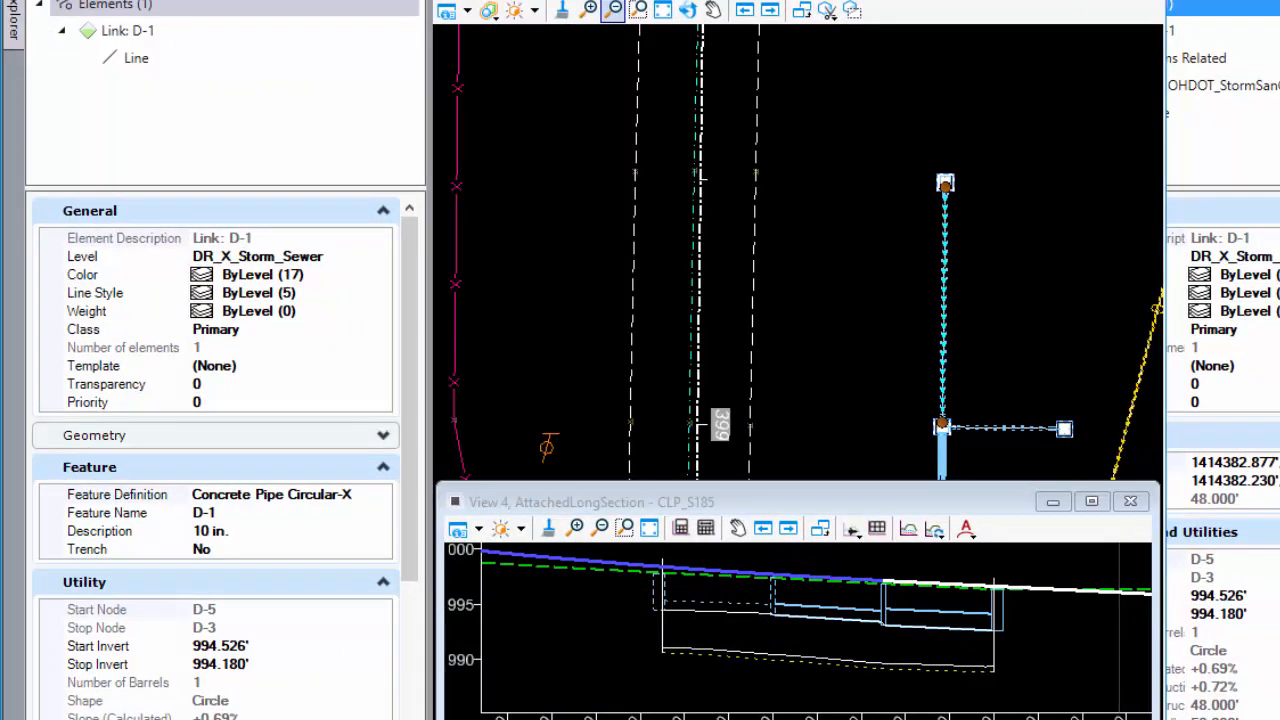
pyautogui.click(860, 235)
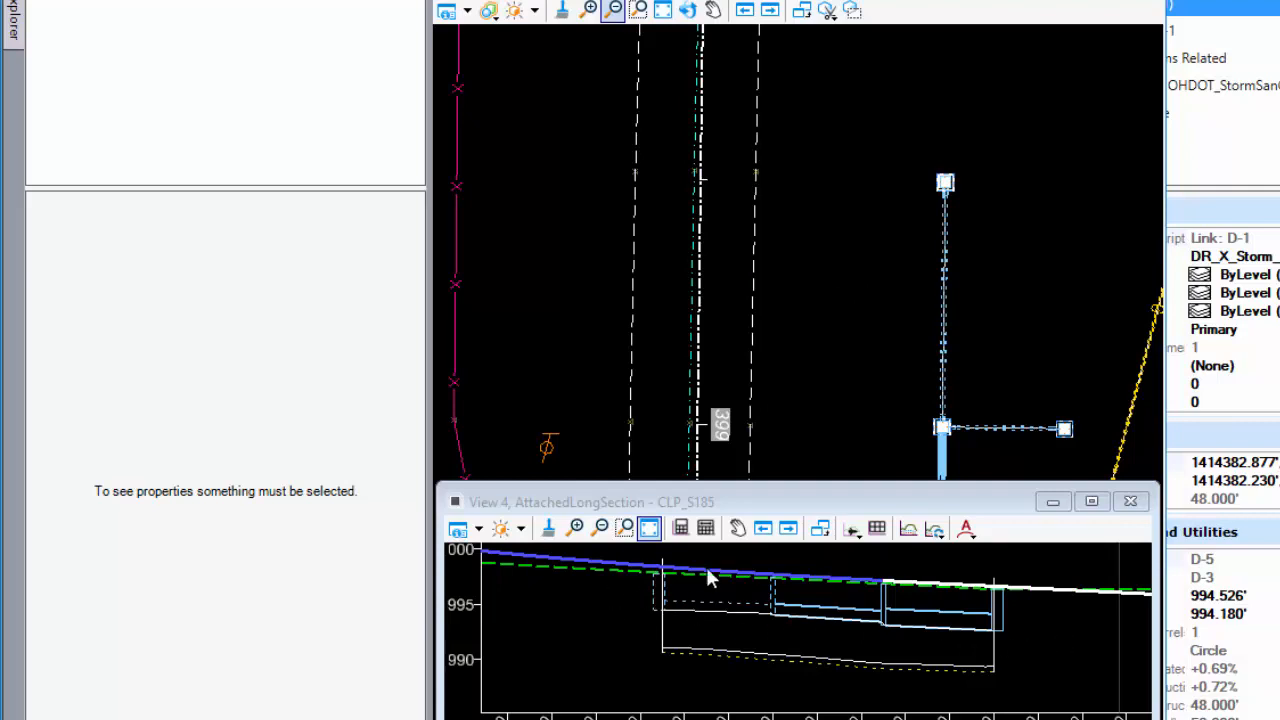
pyautogui.click(737, 528)
pyautogui.click(575, 528)
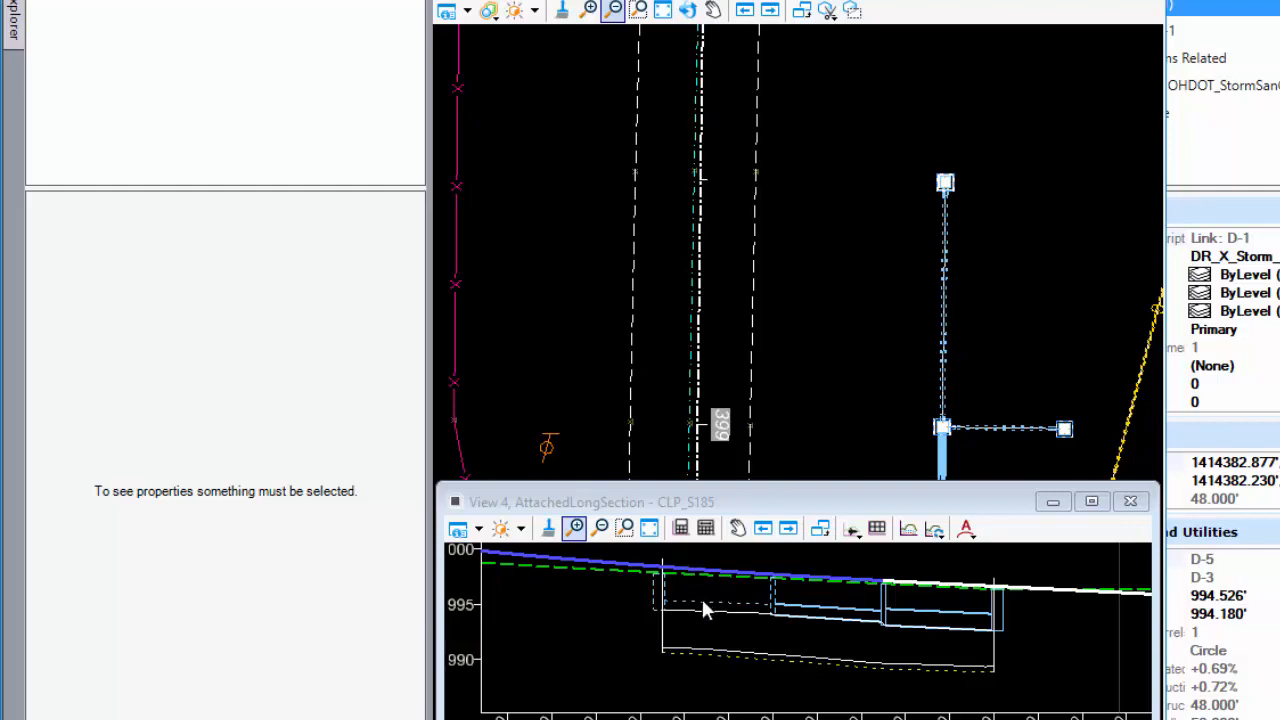
pyautogui.rightClick(621, 609)
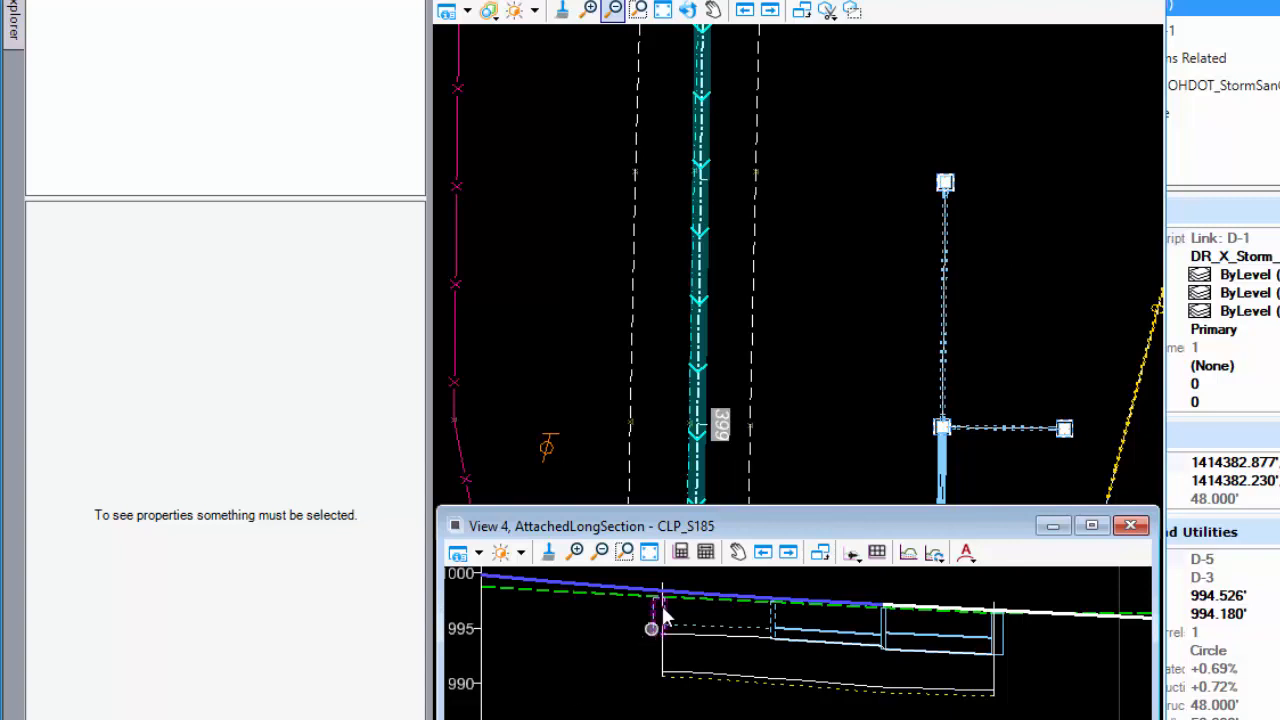
# Open the OHDOT_DU_ItemTypeSync tool from the ORD 10.10 file and review its About information and help options
pyautogui.click(863, 202)
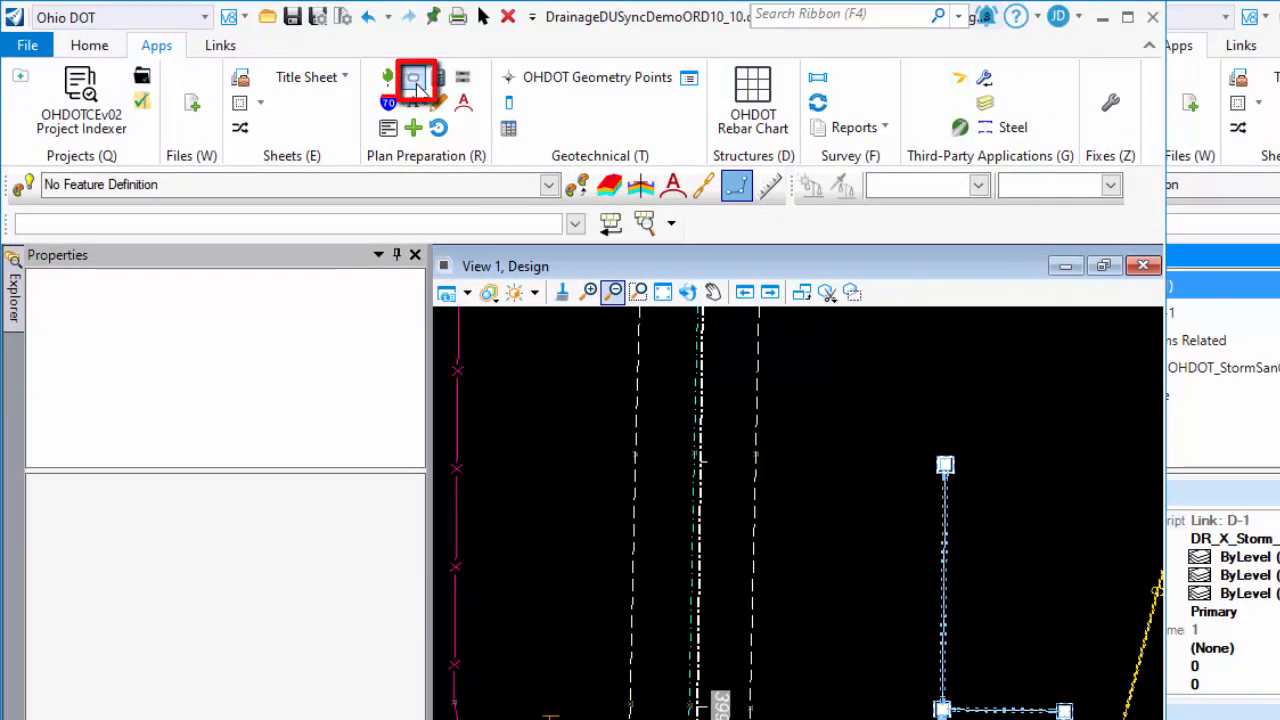
pyautogui.moveTo(1194, 43); pyautogui.dragTo(838, 134)
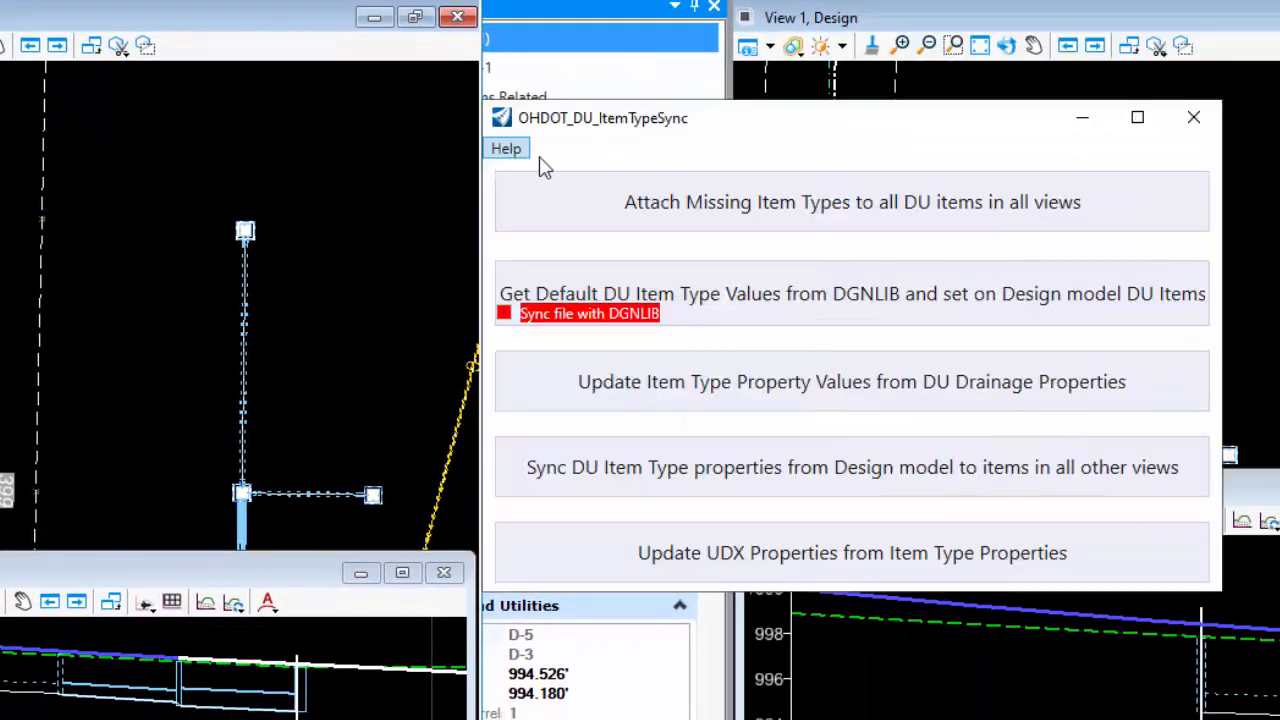
pyautogui.click(514, 150)
pyautogui.click(548, 206)
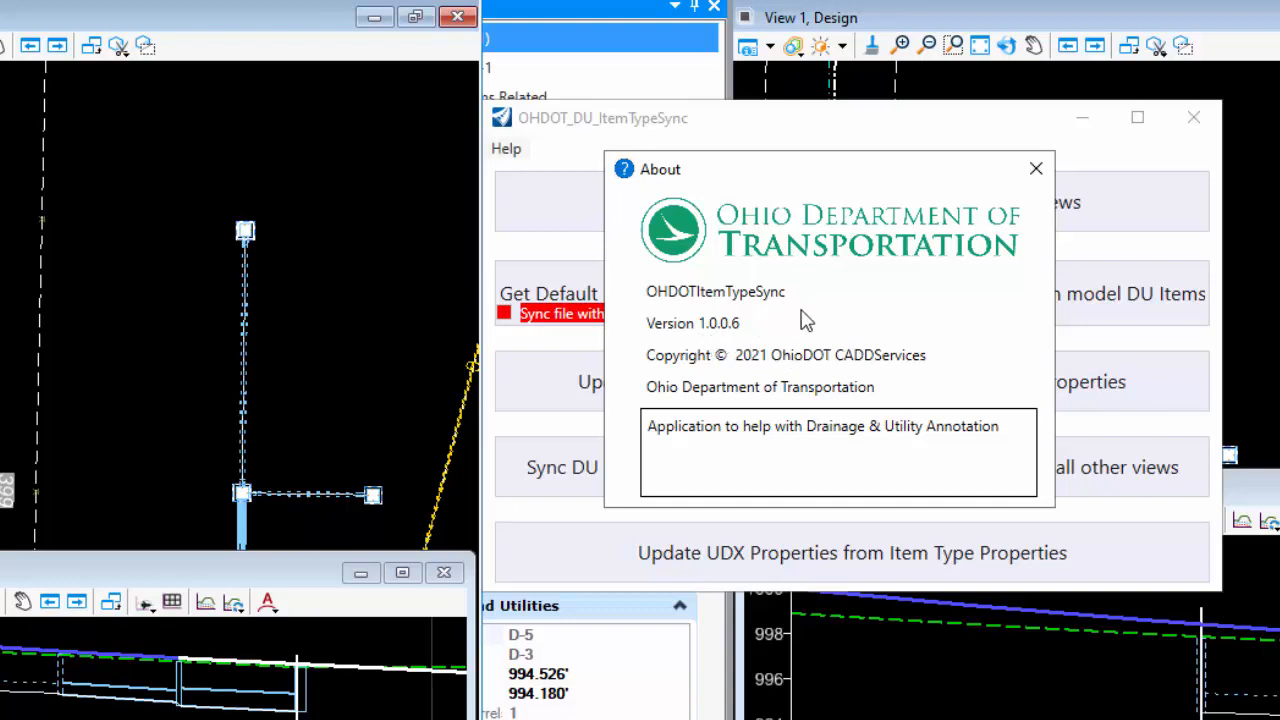
pyautogui.click(1036, 169)
pyautogui.click(517, 150)
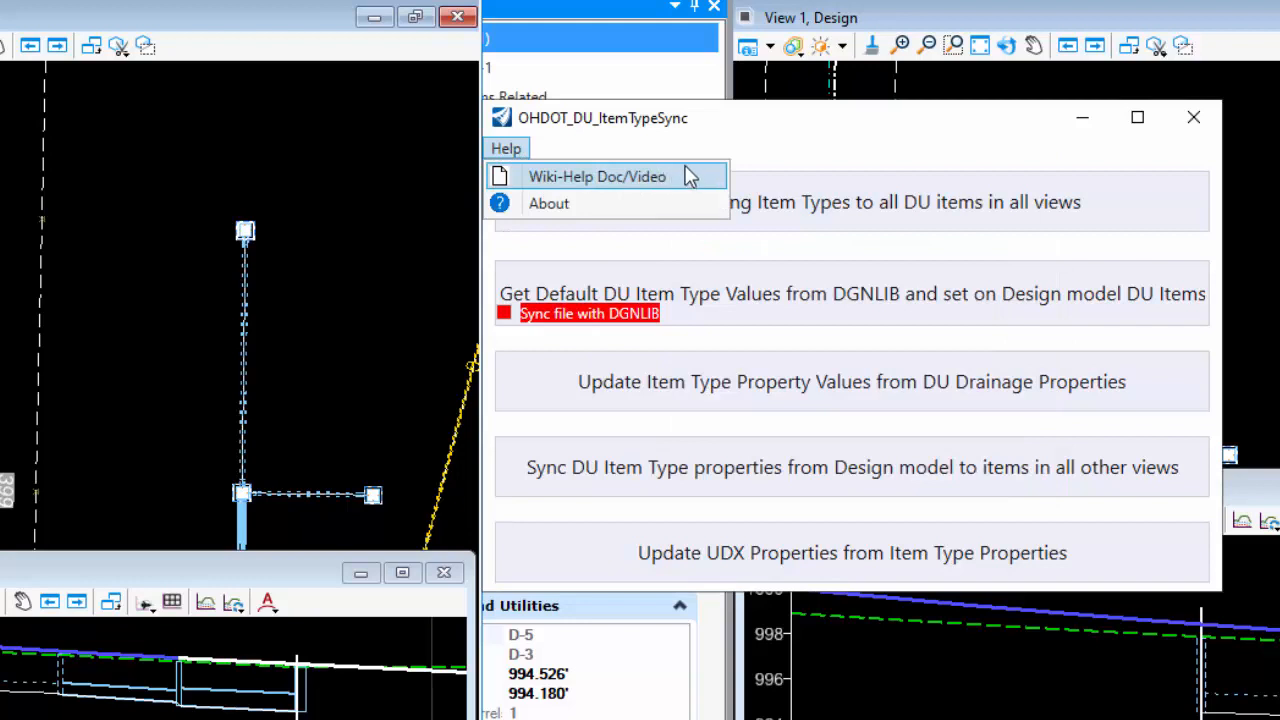
pyautogui.click(823, 153)
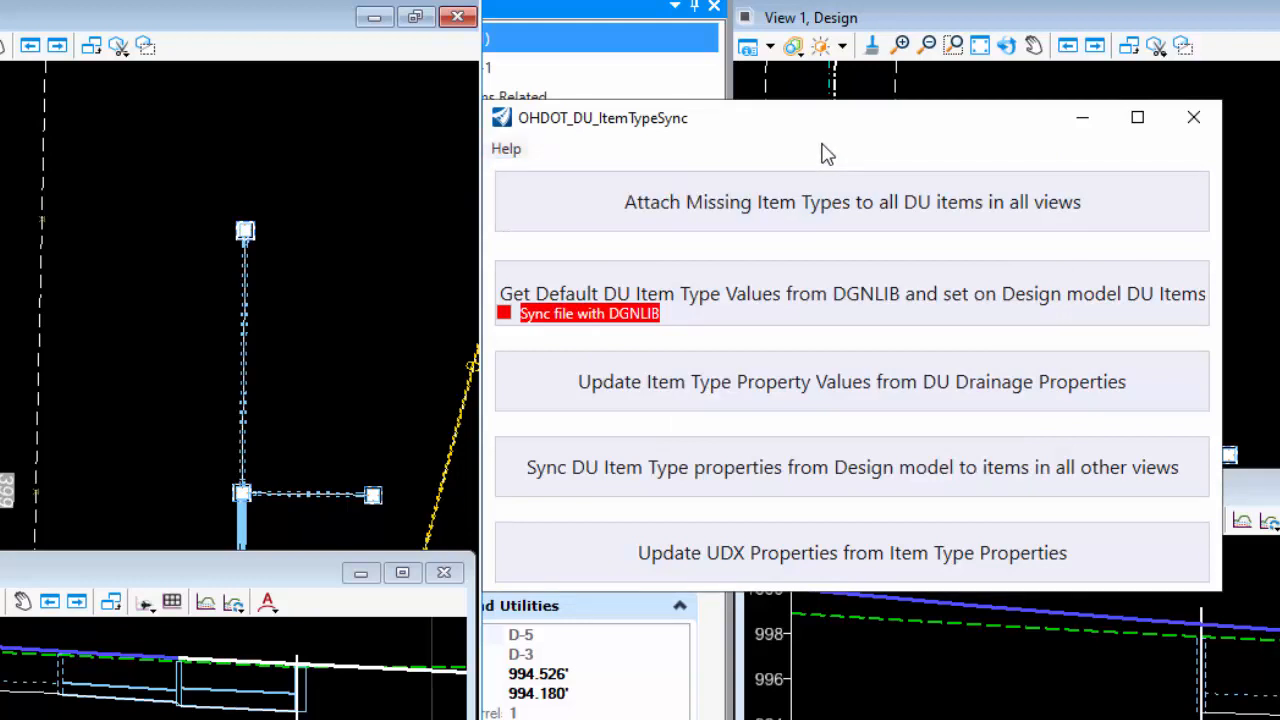
# Attach missing item types to all DU items in all views of the ORD 10.10 file, keeping the sync tool clear of the drawing
pyautogui.moveTo(820, 120); pyautogui.dragTo(842, 118)
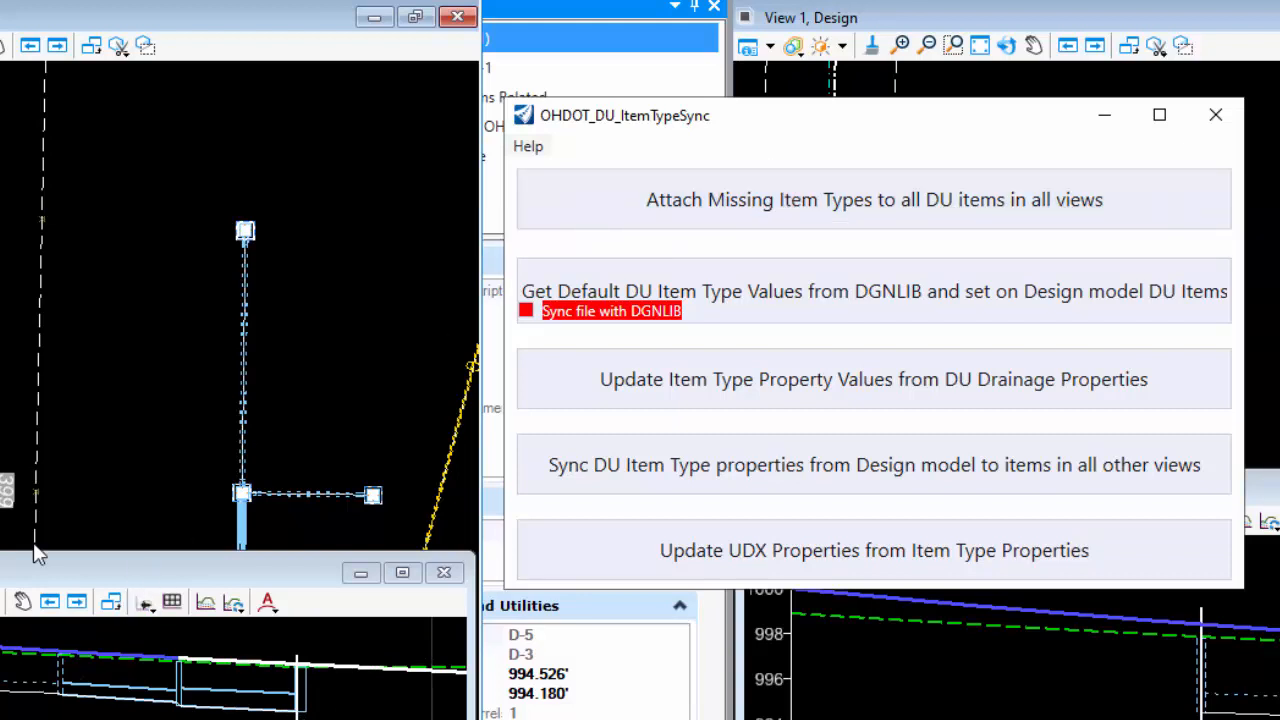
pyautogui.click(742, 220)
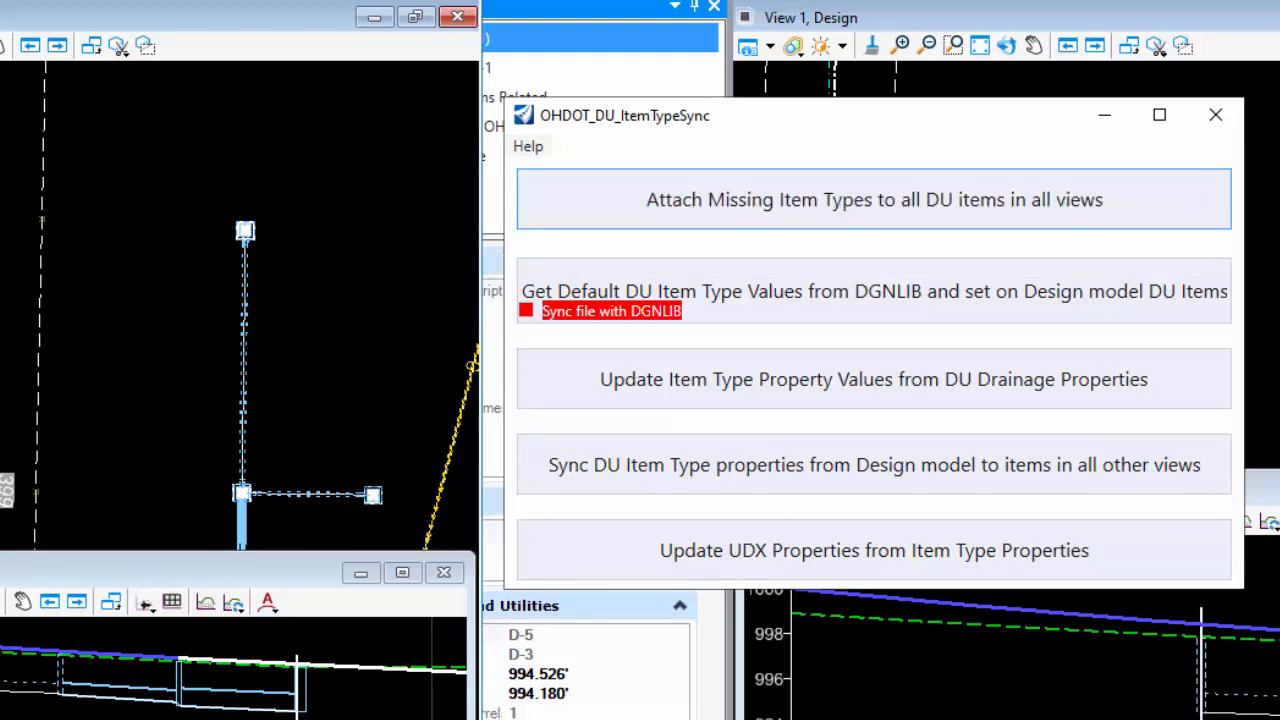
pyautogui.moveTo(686, 117); pyautogui.dragTo(676, 100)
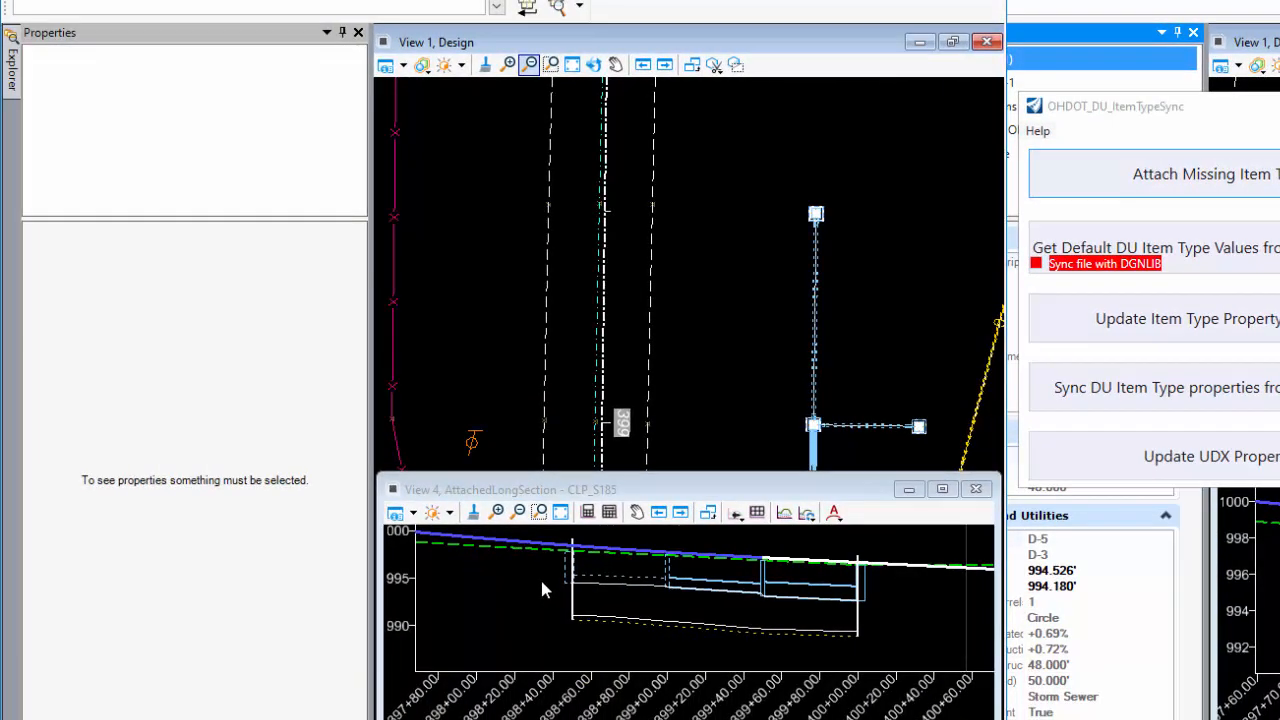
# Select node D-5 in the ORD 10.10 long section profile and inspect its OHDOT_StormSanNode item properties
pyautogui.click(559, 576)
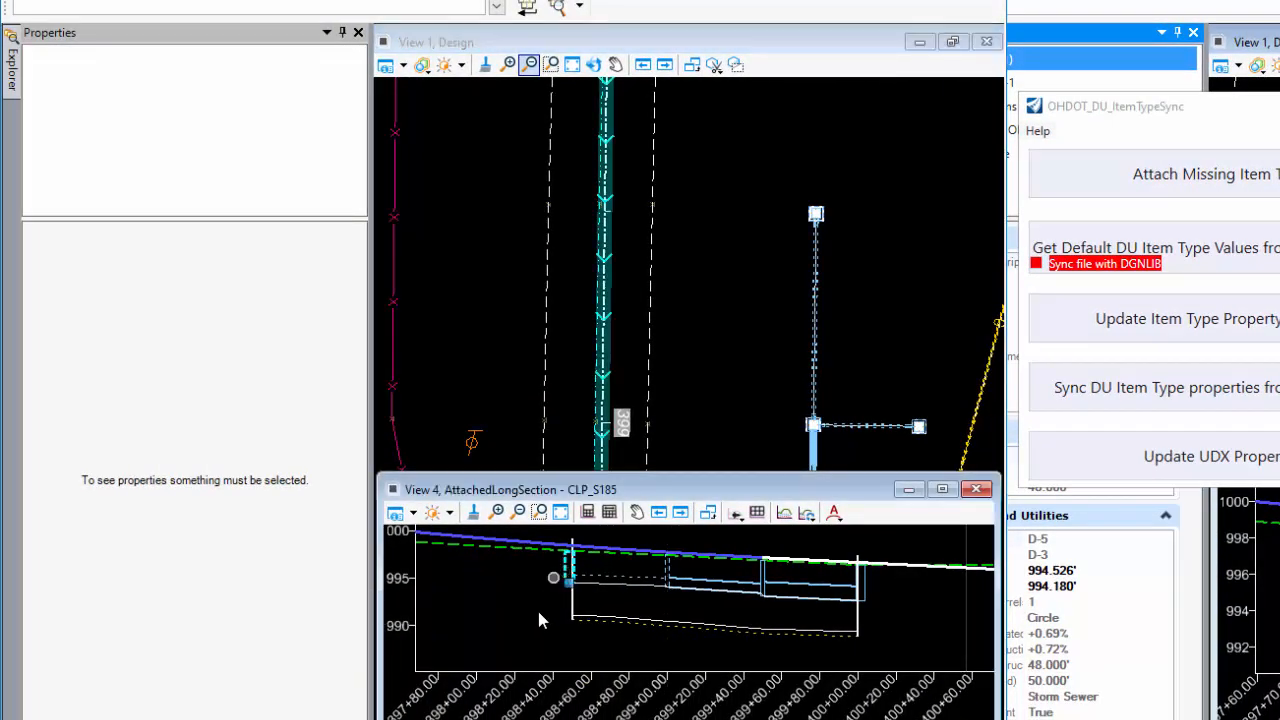
pyautogui.click(558, 593)
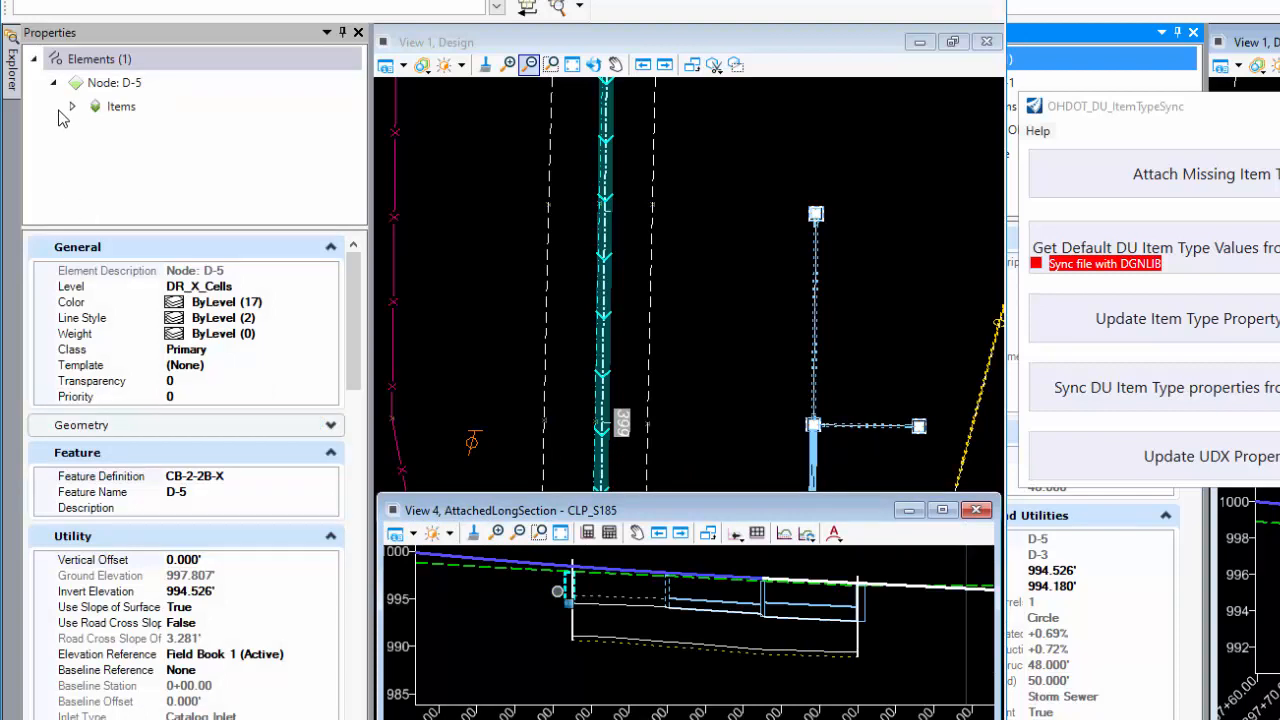
pyautogui.click(72, 106)
pyautogui.click(141, 131)
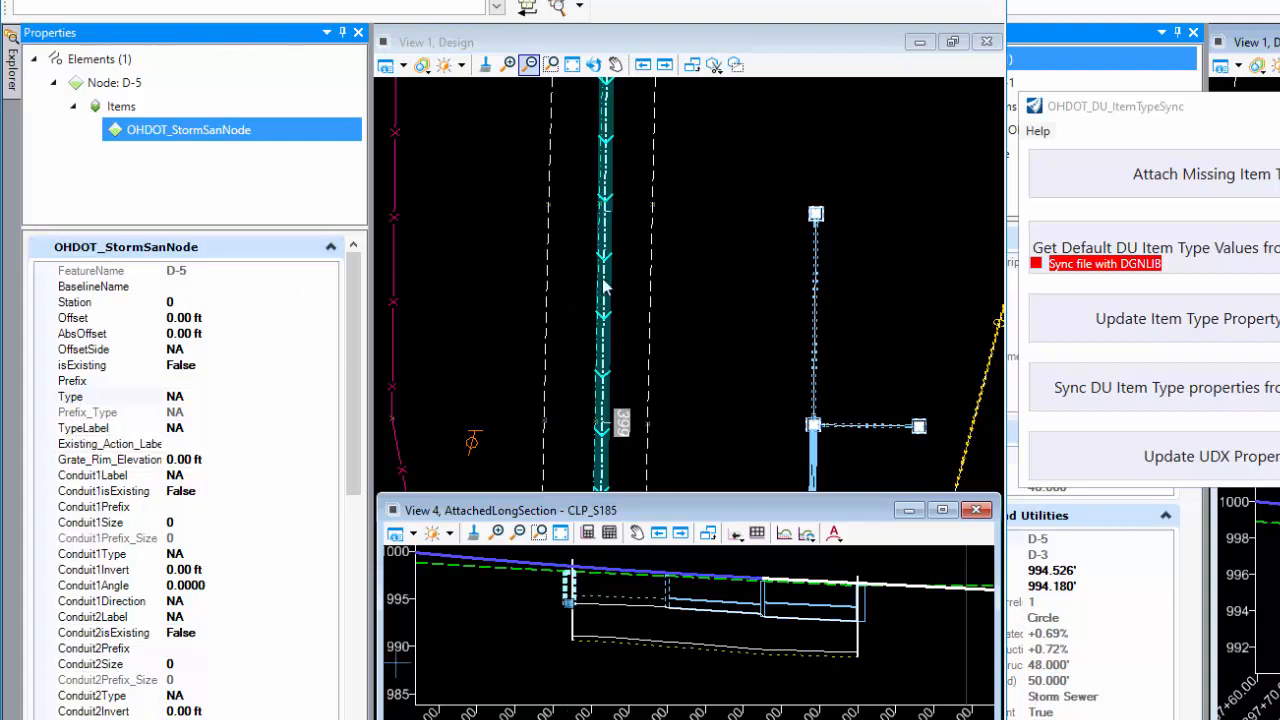
pyautogui.click(758, 270)
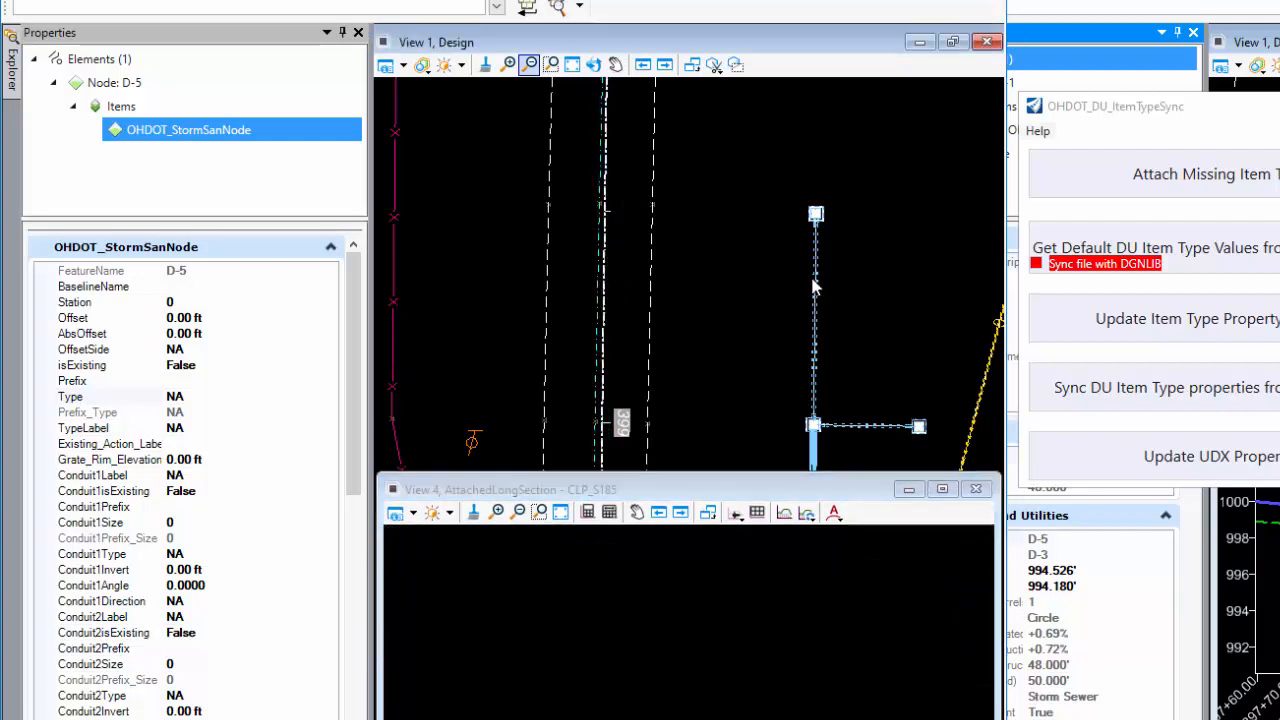
# Select the 3D element of conduit D-1 in the ORD 10.10 design view and inspect its OHDOT_StormSanConduit item
pyautogui.click(814, 286)
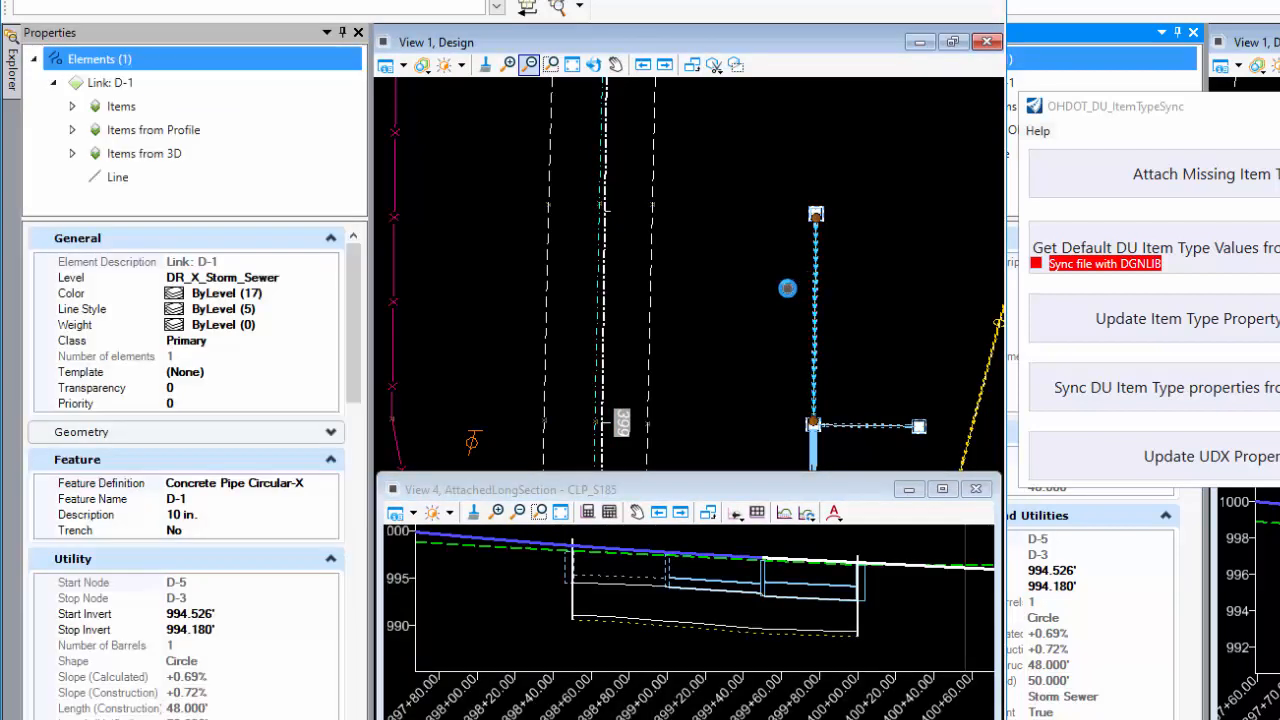
pyautogui.click(791, 283)
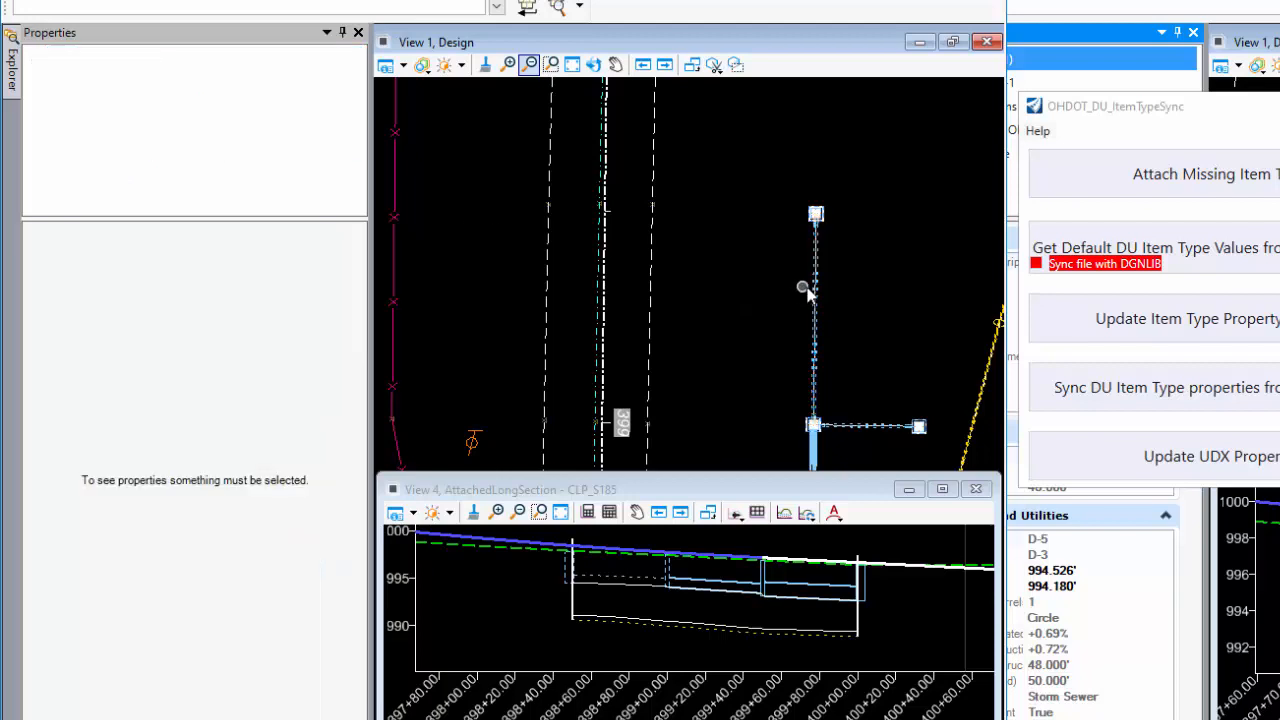
pyautogui.click(786, 312)
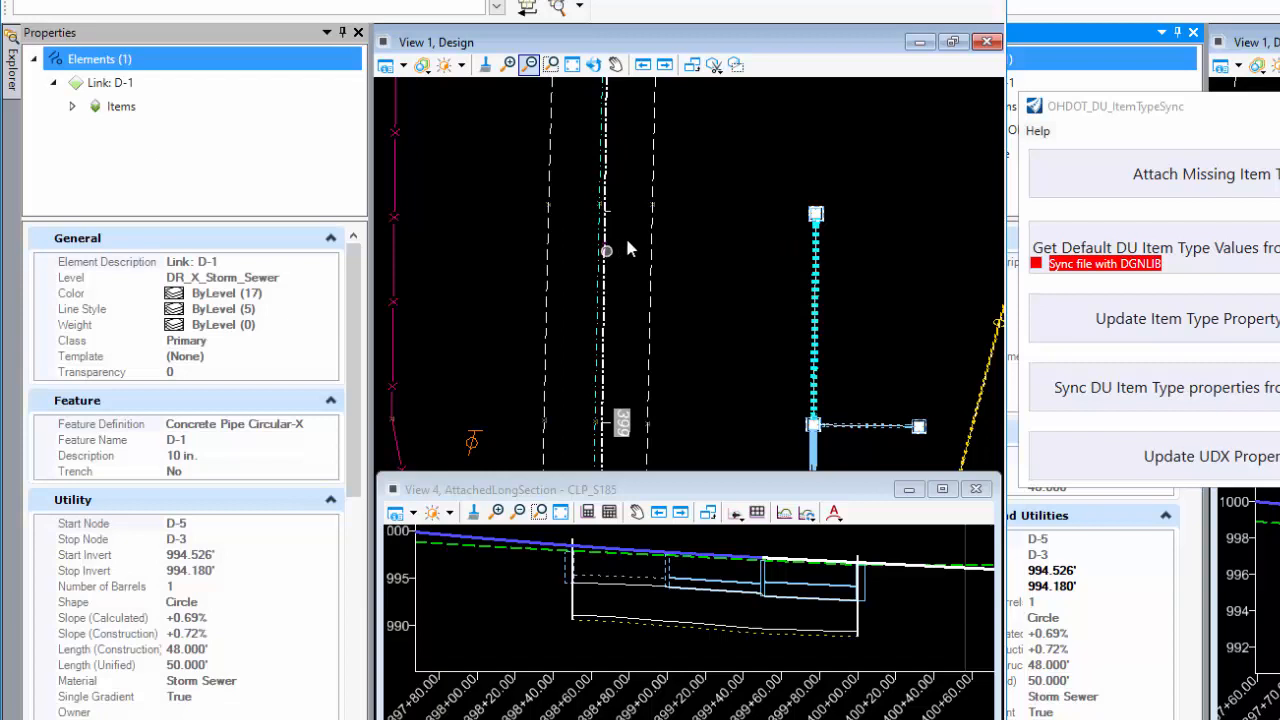
pyautogui.click(71, 106)
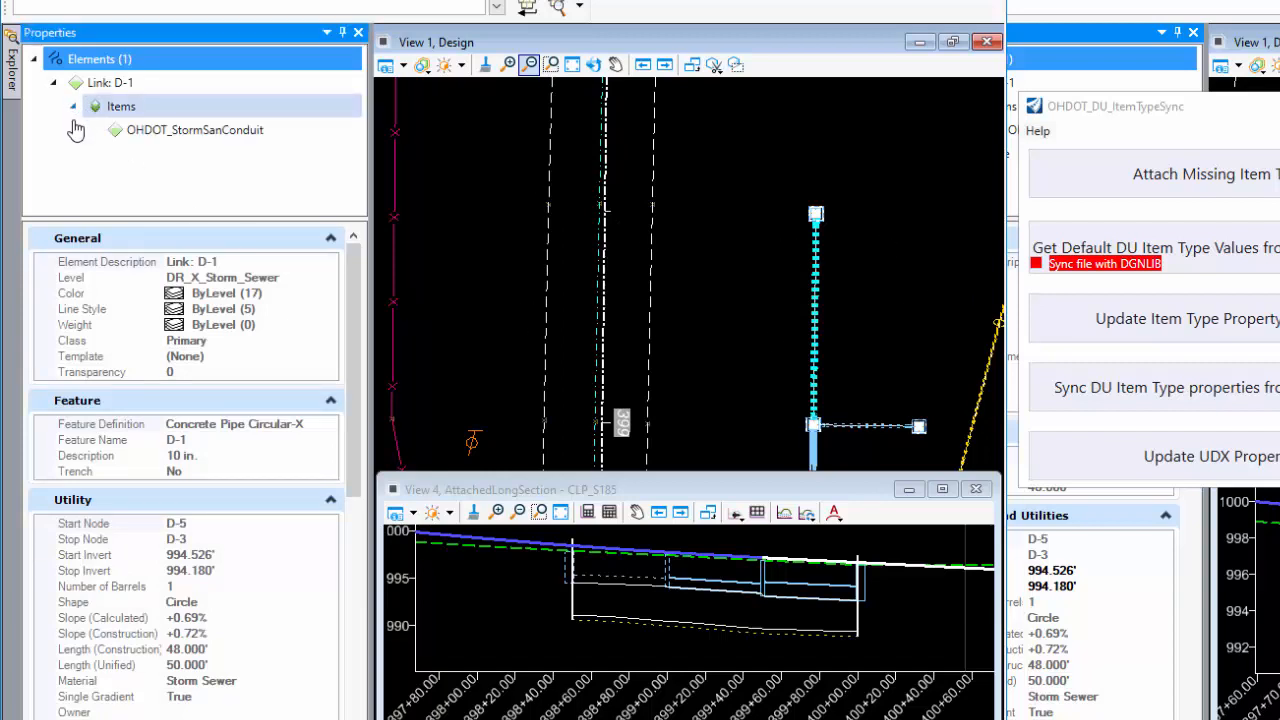
pyautogui.click(133, 133)
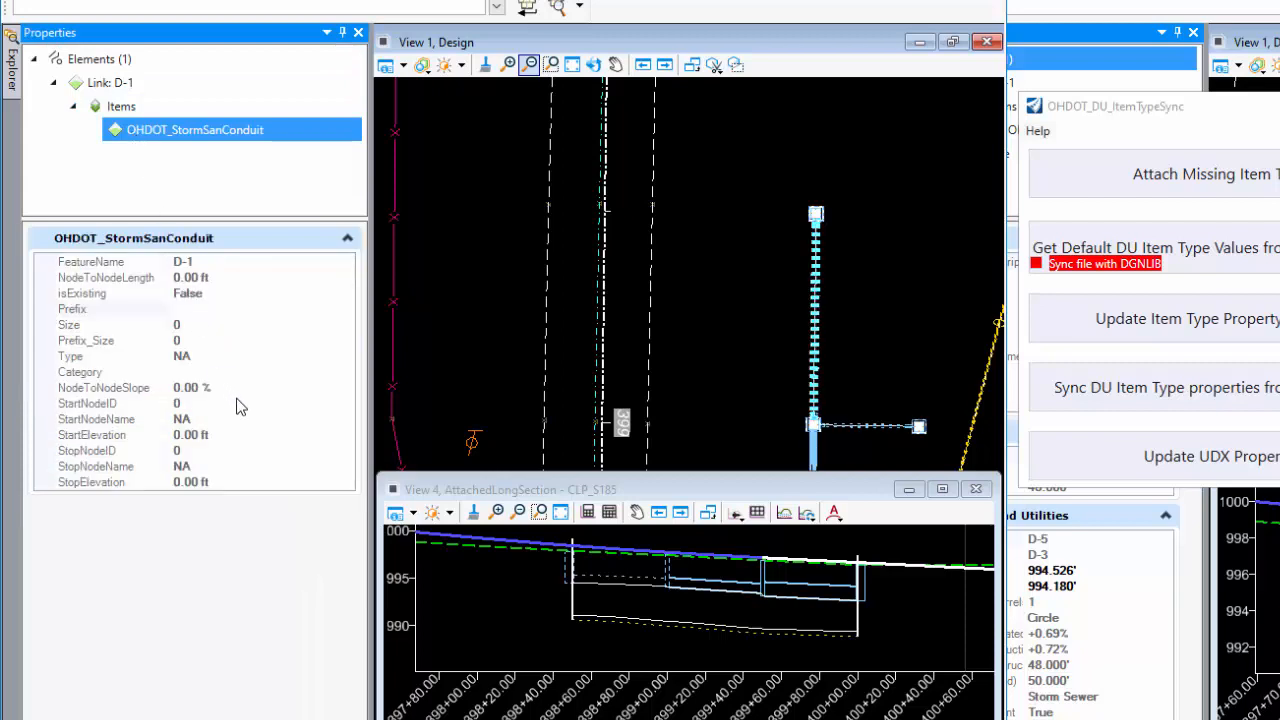
# Display the OHDOT_StormSanConduit item of plan conduit D-1 and set default DGNLIB item type values on the design model DU items
pyautogui.click(755, 222)
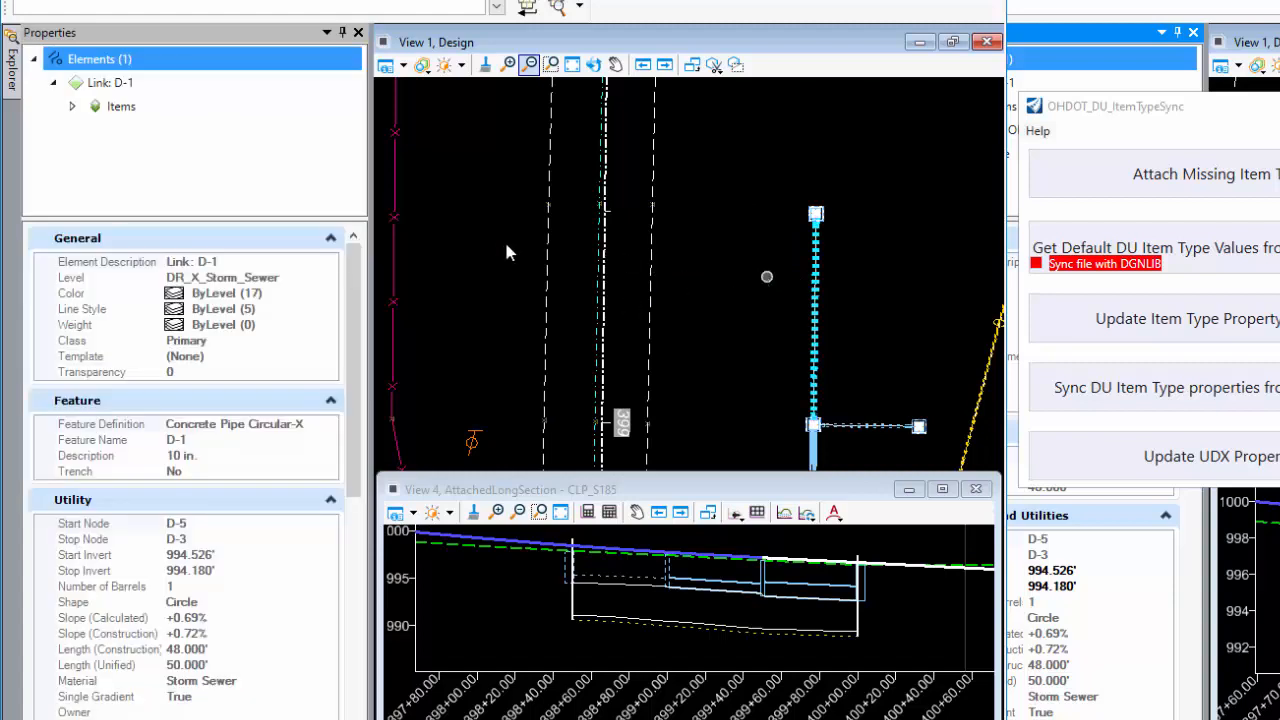
pyautogui.click(828, 291)
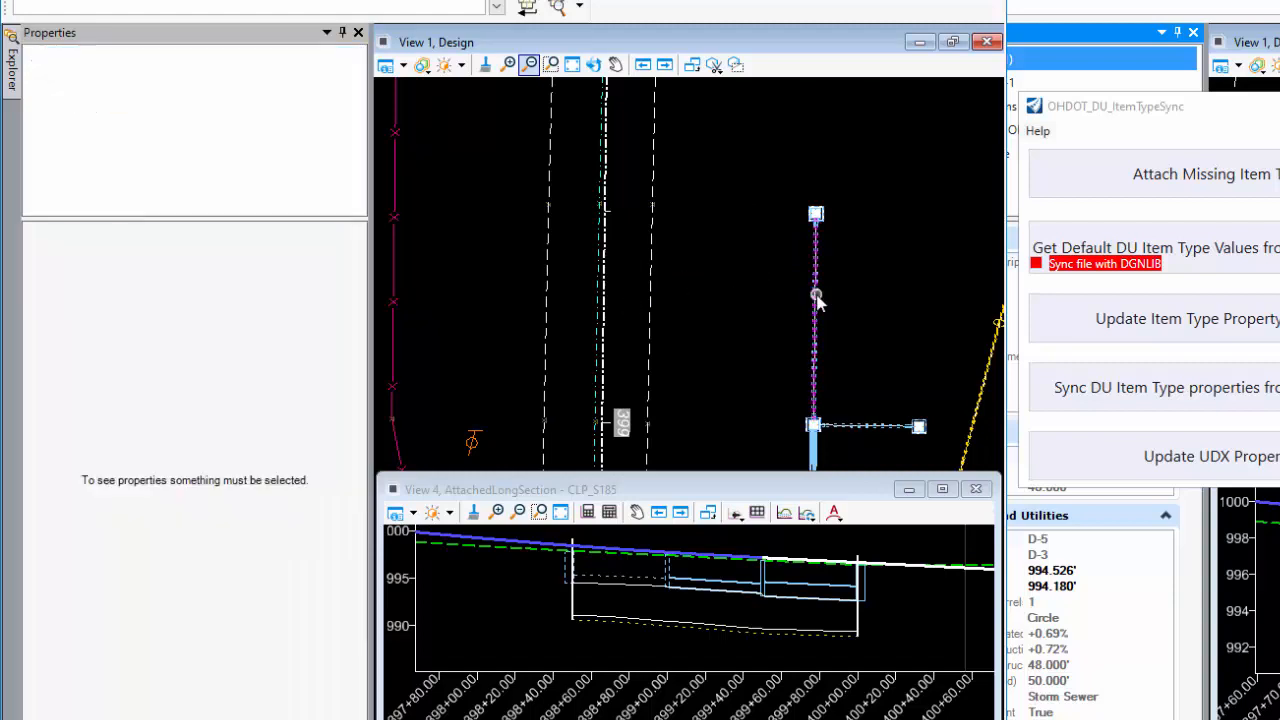
pyautogui.click(816, 296)
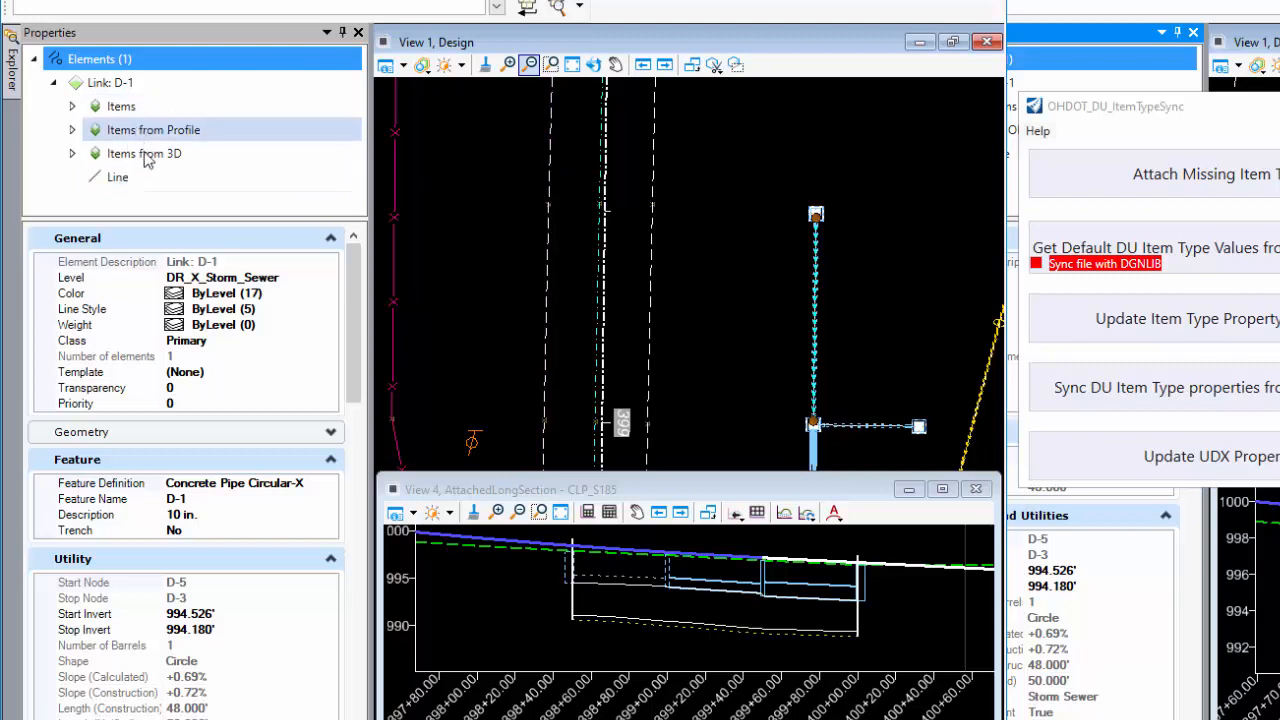
pyautogui.click(72, 107)
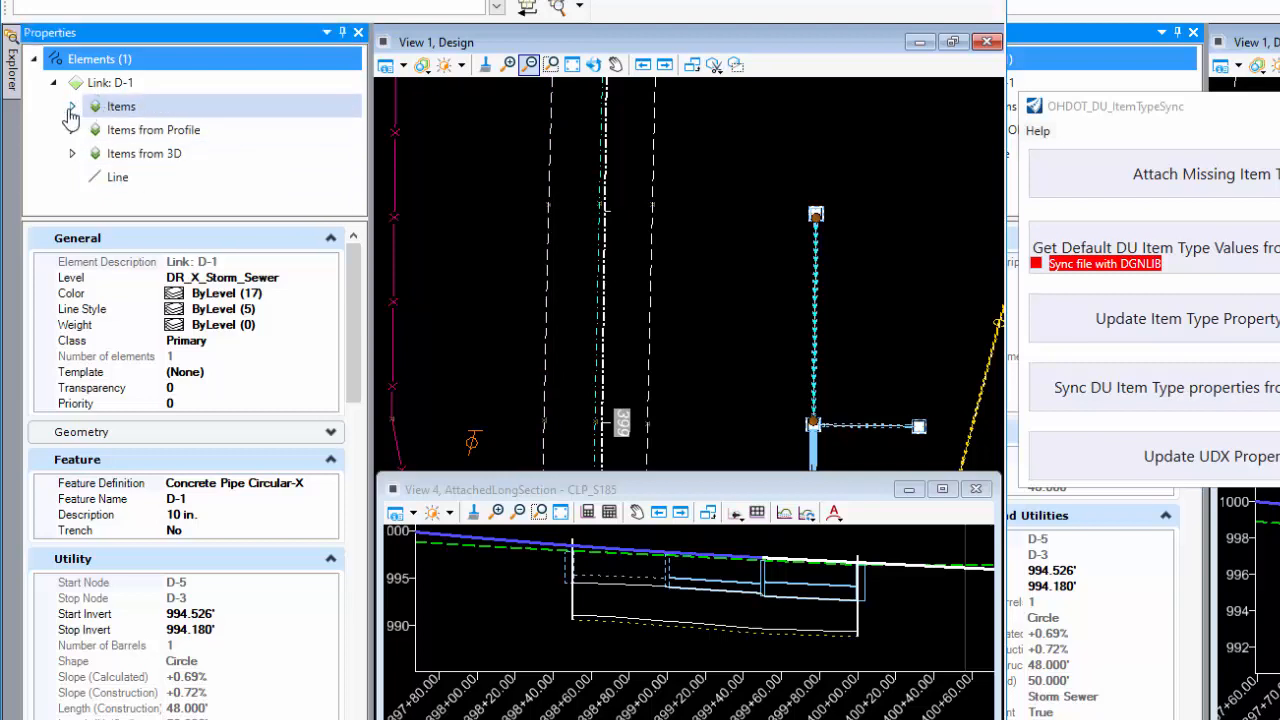
pyautogui.click(72, 106)
pyautogui.click(190, 130)
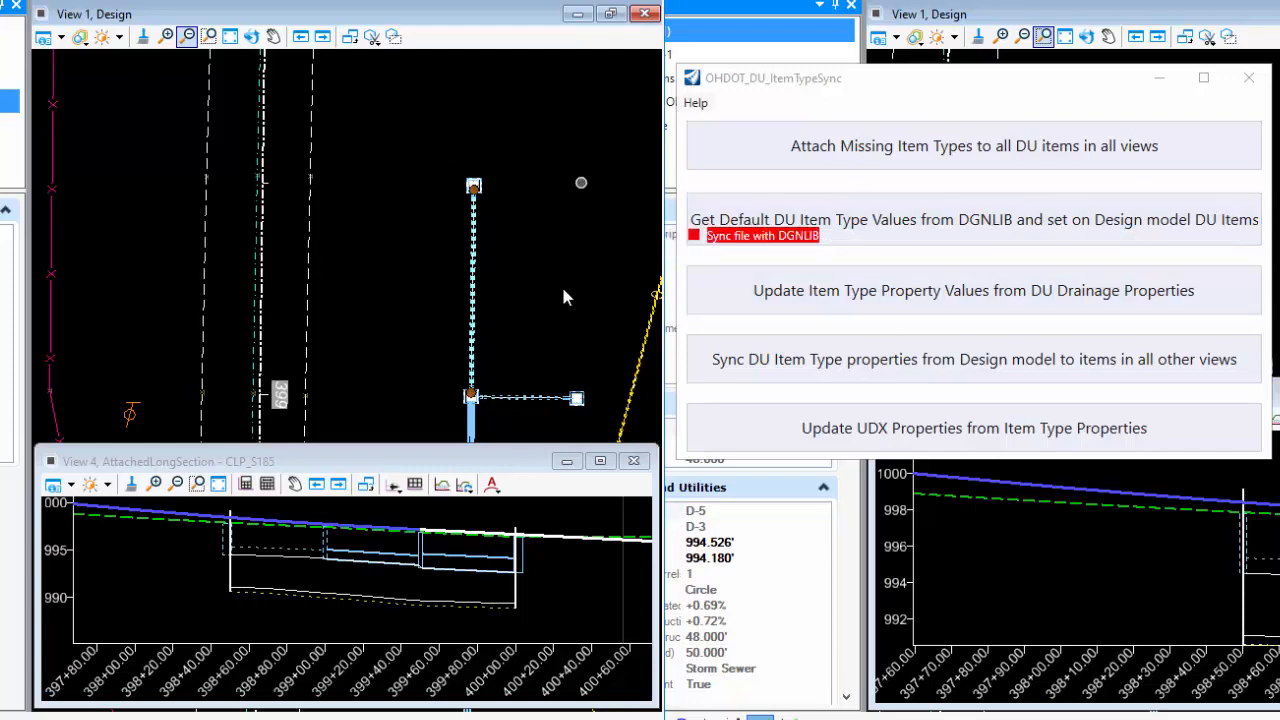
pyautogui.click(869, 222)
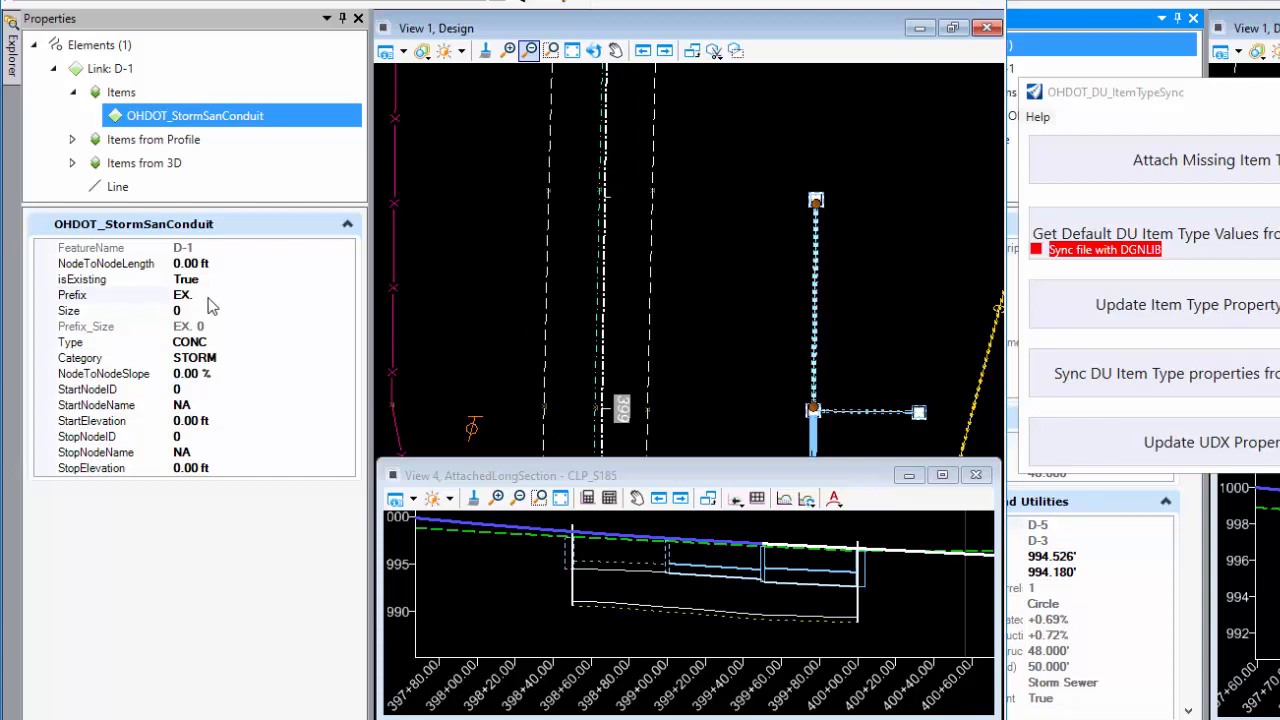
# Set the OHDOT_StormSanConduit Prefix to EX on the existing StormWater feature definition Concrete Pipe Circular-X in the OpenRoads Standards
pyautogui.click(10, 75)
pyautogui.scroll(-2, 124, 485)
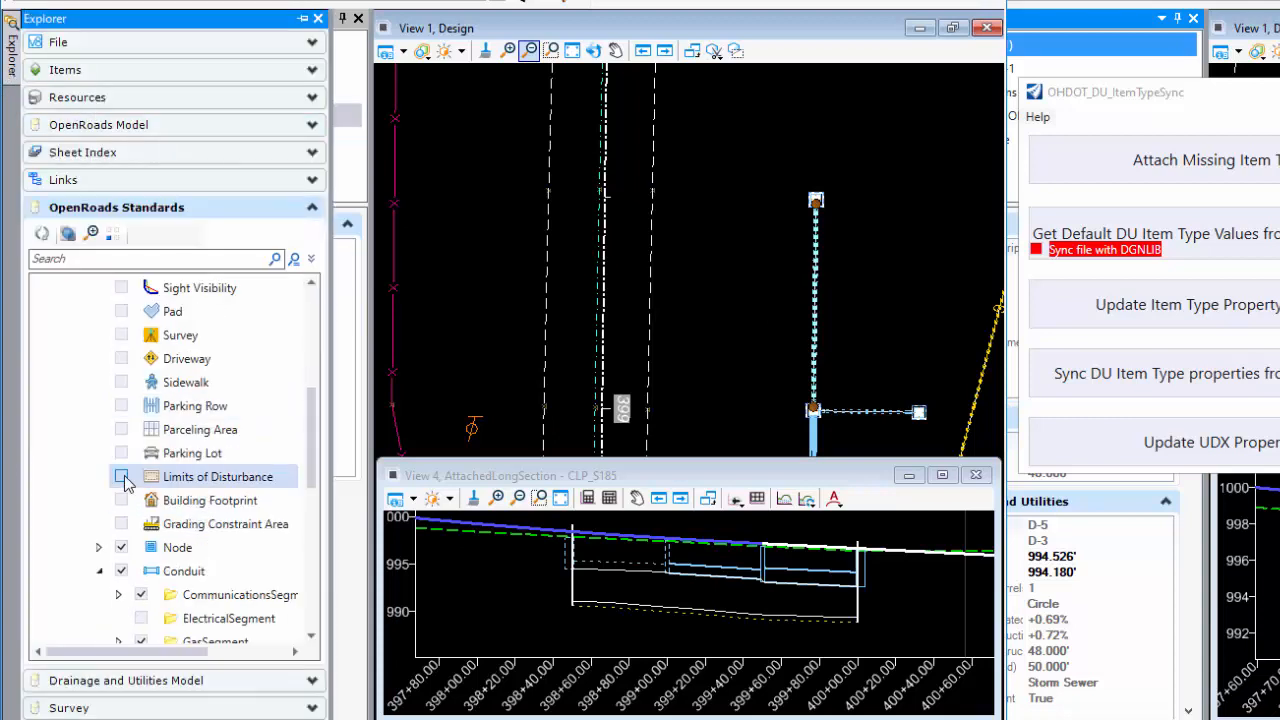
pyautogui.scroll(-5, 124, 480)
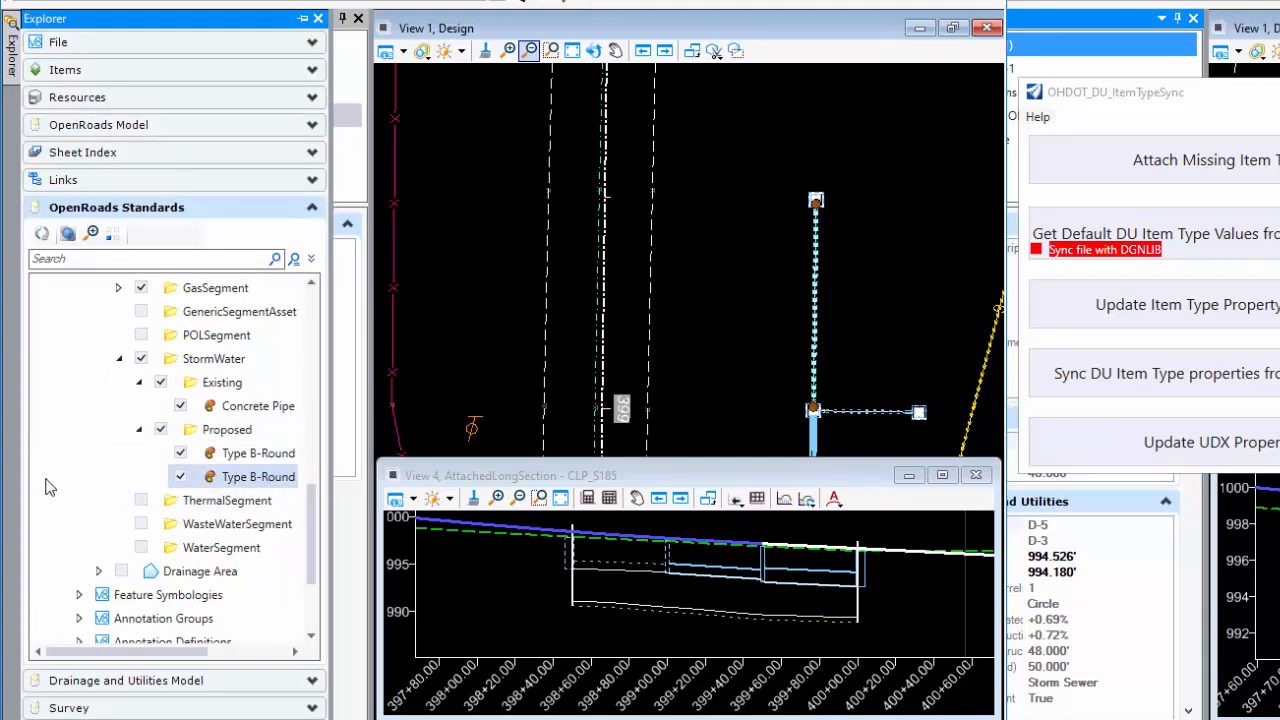
pyautogui.click(222, 429)
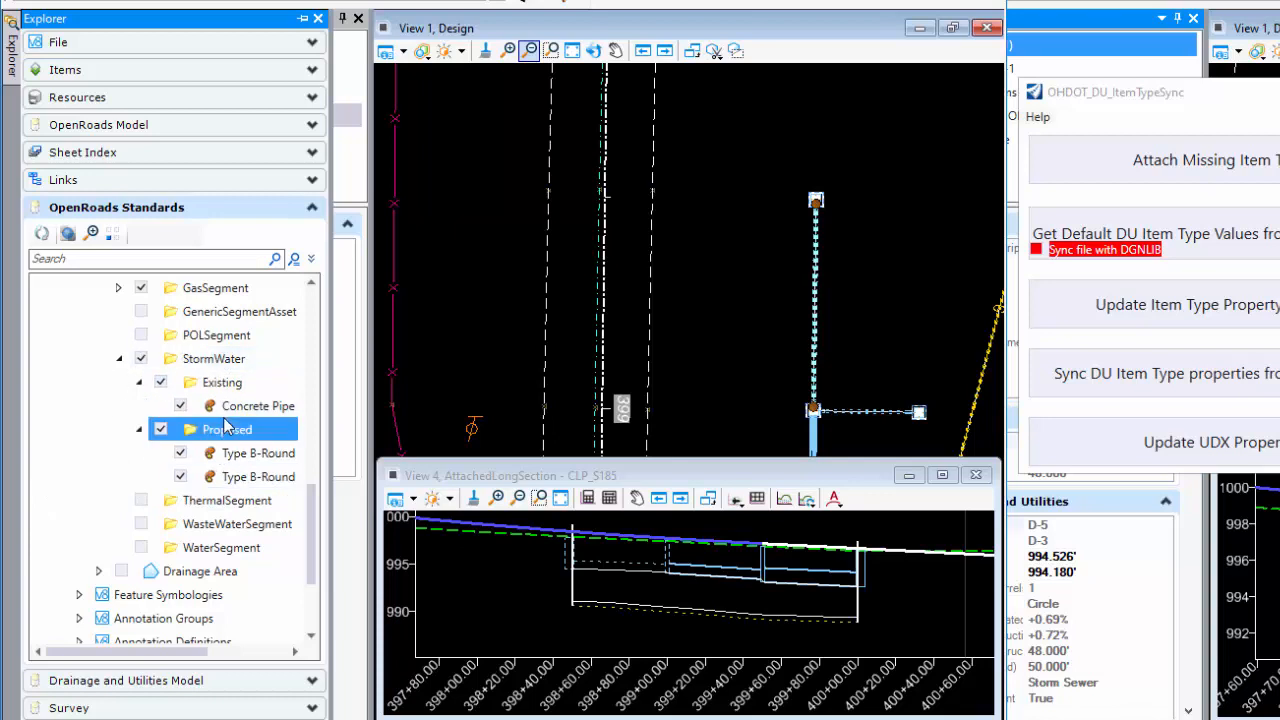
pyautogui.click(236, 405)
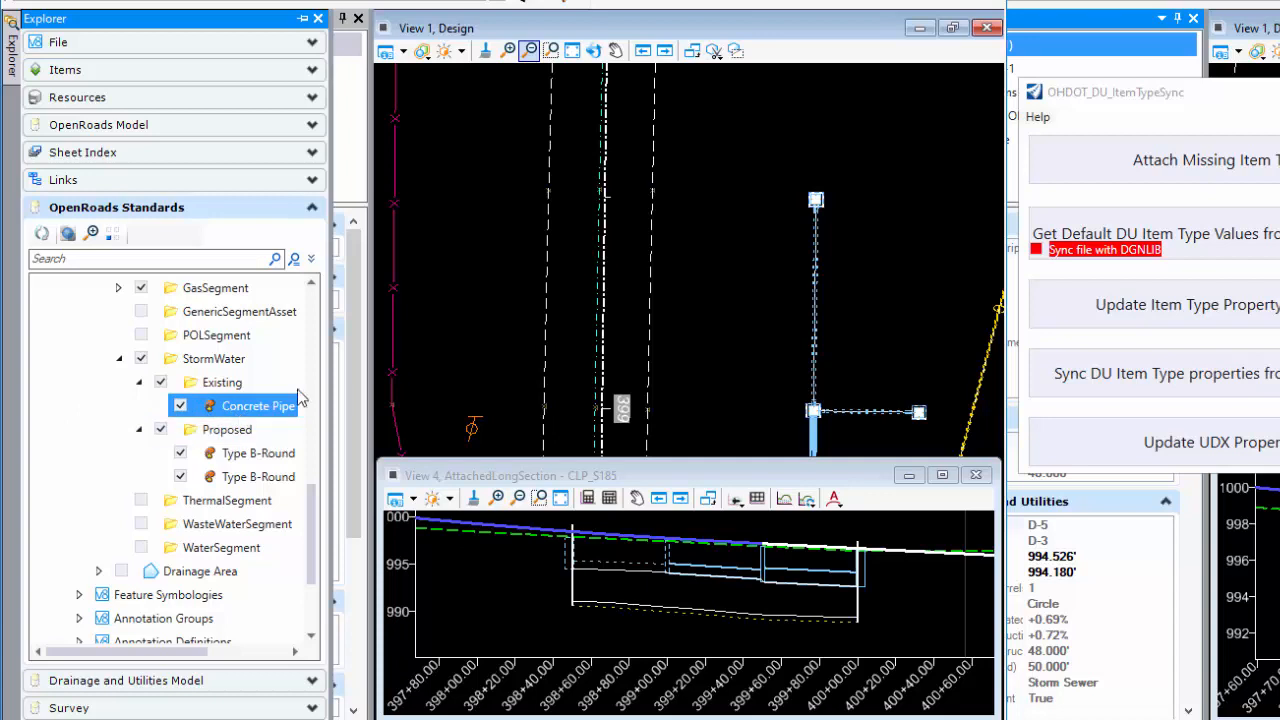
pyautogui.click(358, 384)
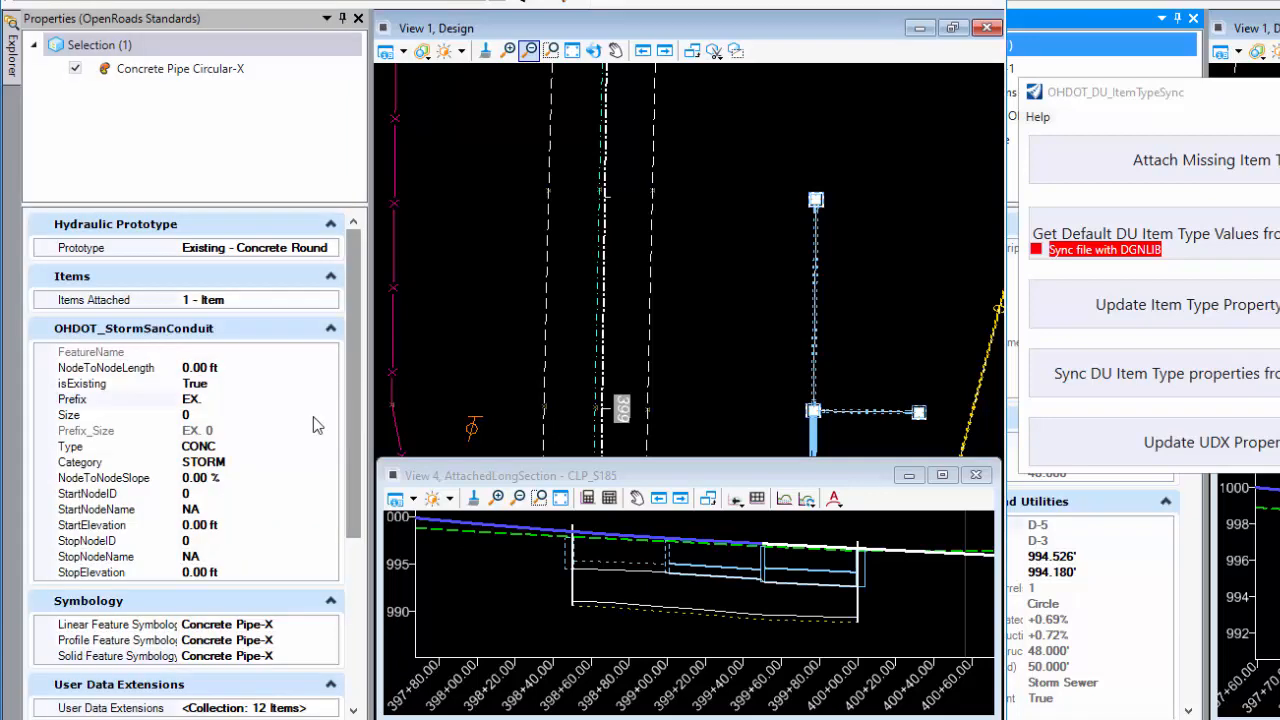
pyautogui.click(213, 400)
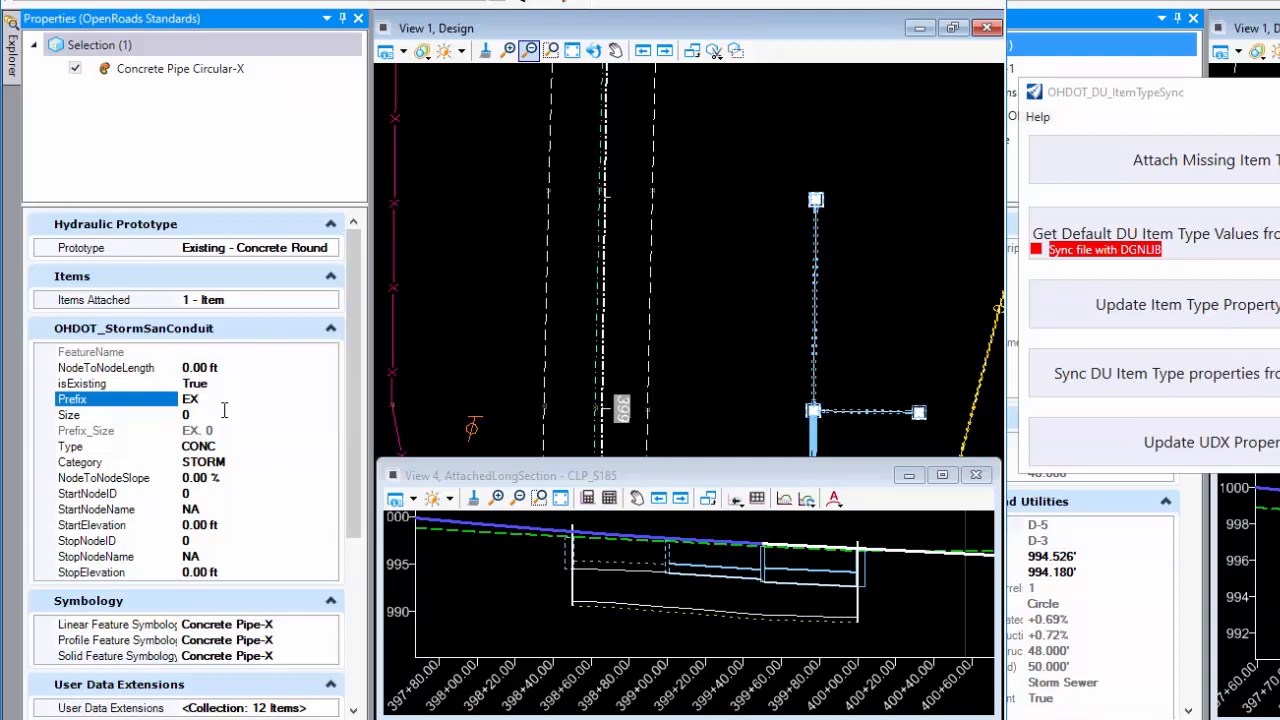
pyautogui.click(232, 412)
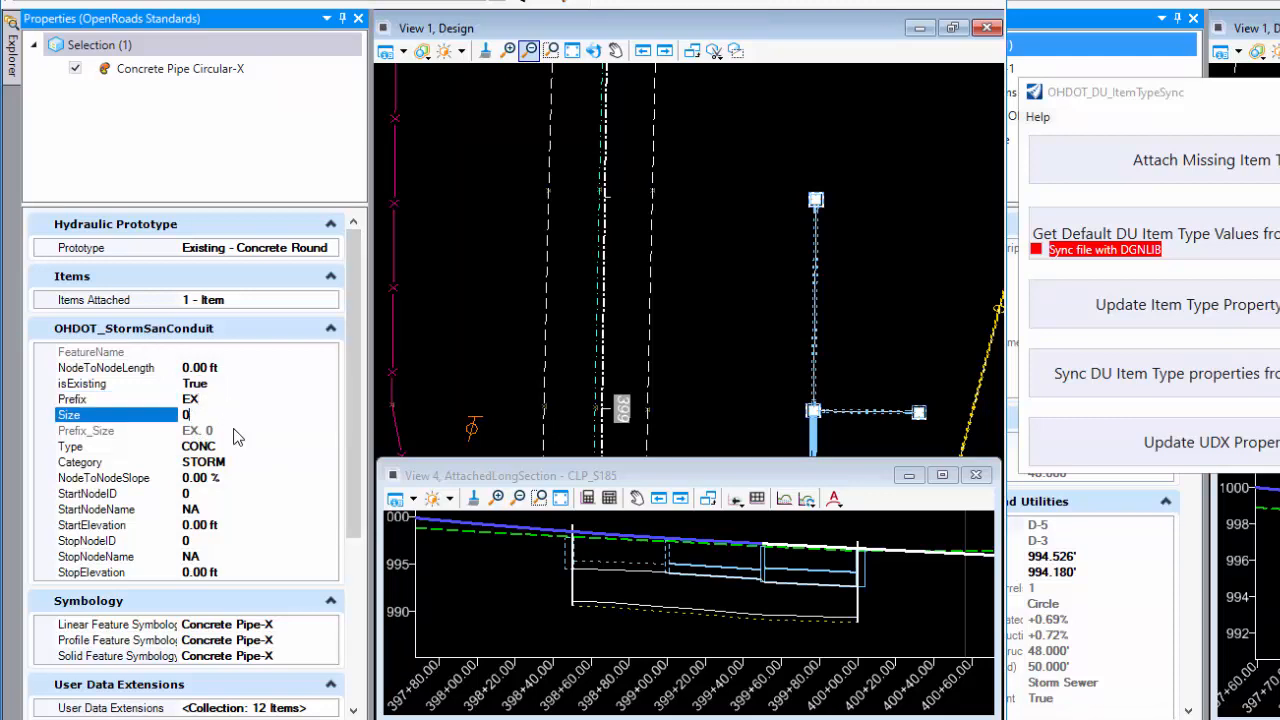
pyautogui.press('Tab')
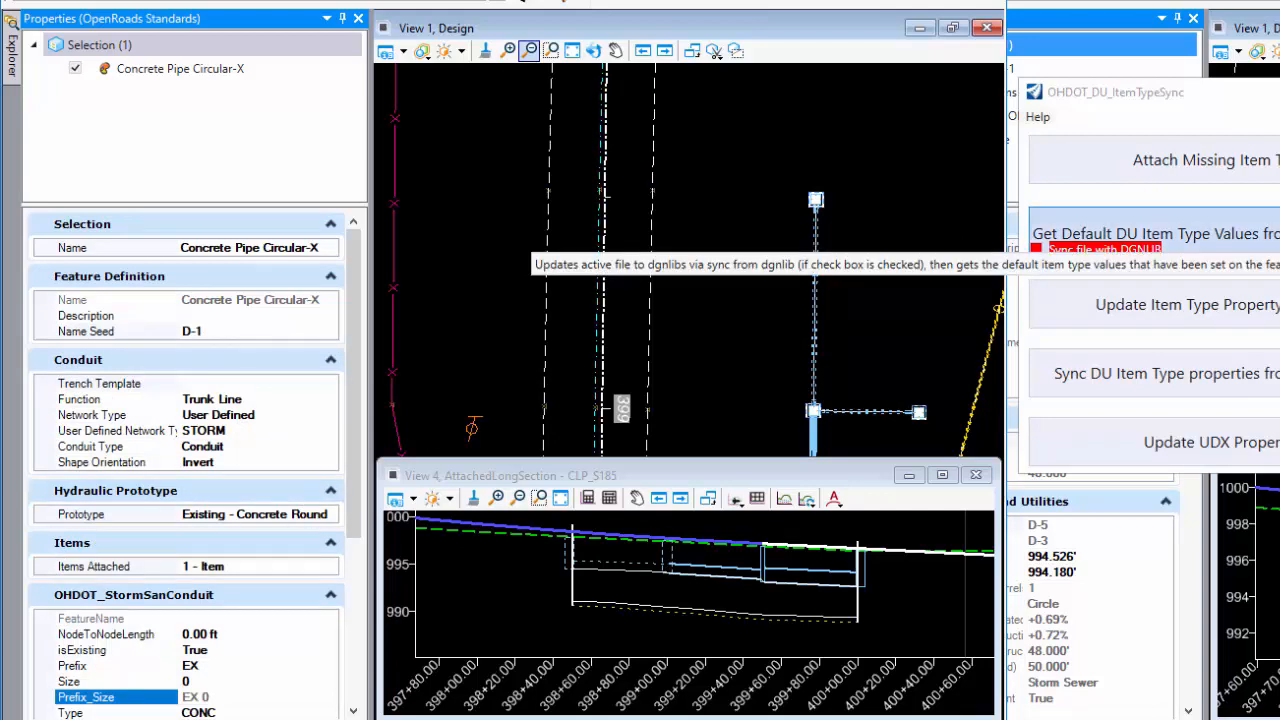
# Reapply the default DU item type values to the design model and inspect the OHDOT_StormSanConduit item of plan conduit D-1
pyautogui.click(1240, 233)
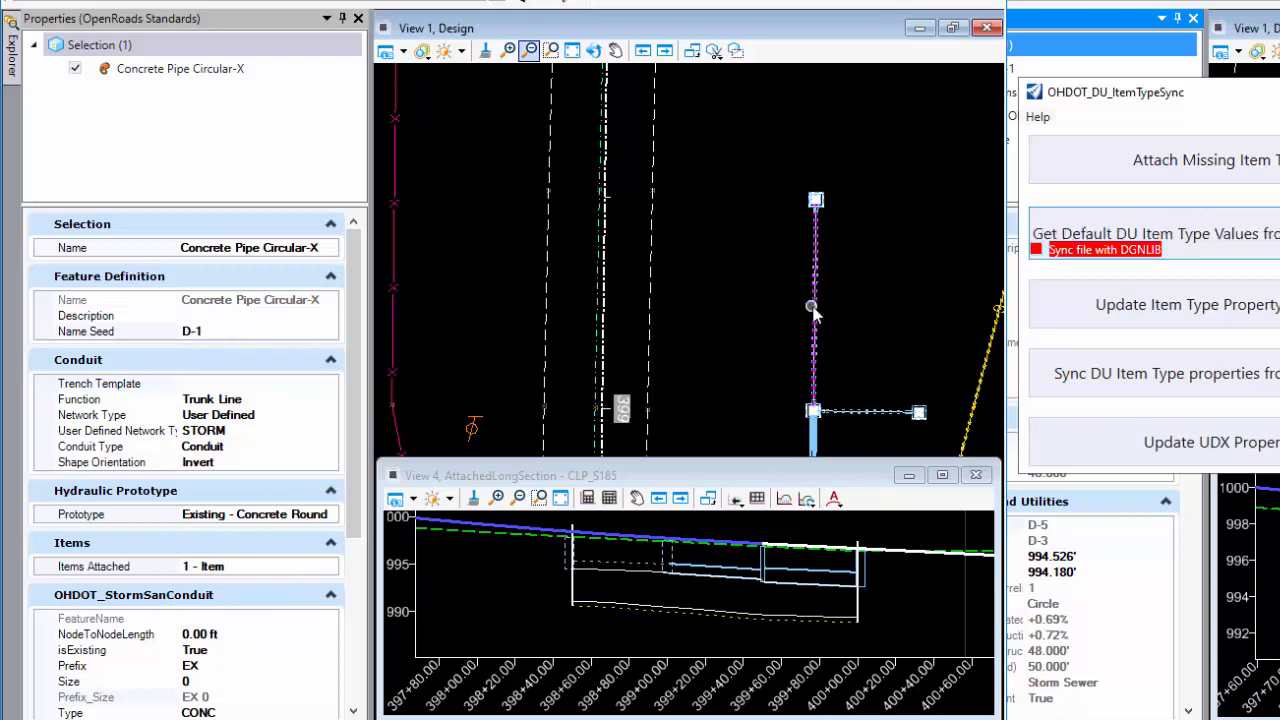
pyautogui.scroll(2, 813, 306)
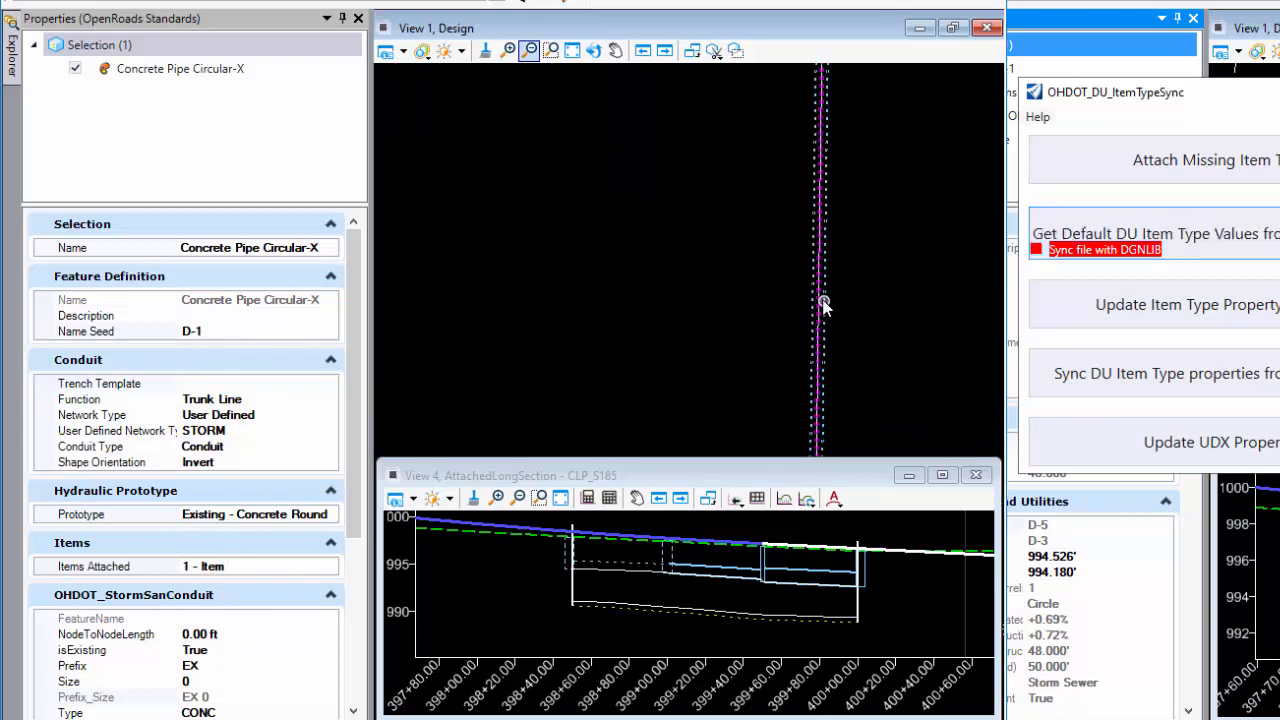
pyautogui.click(819, 299)
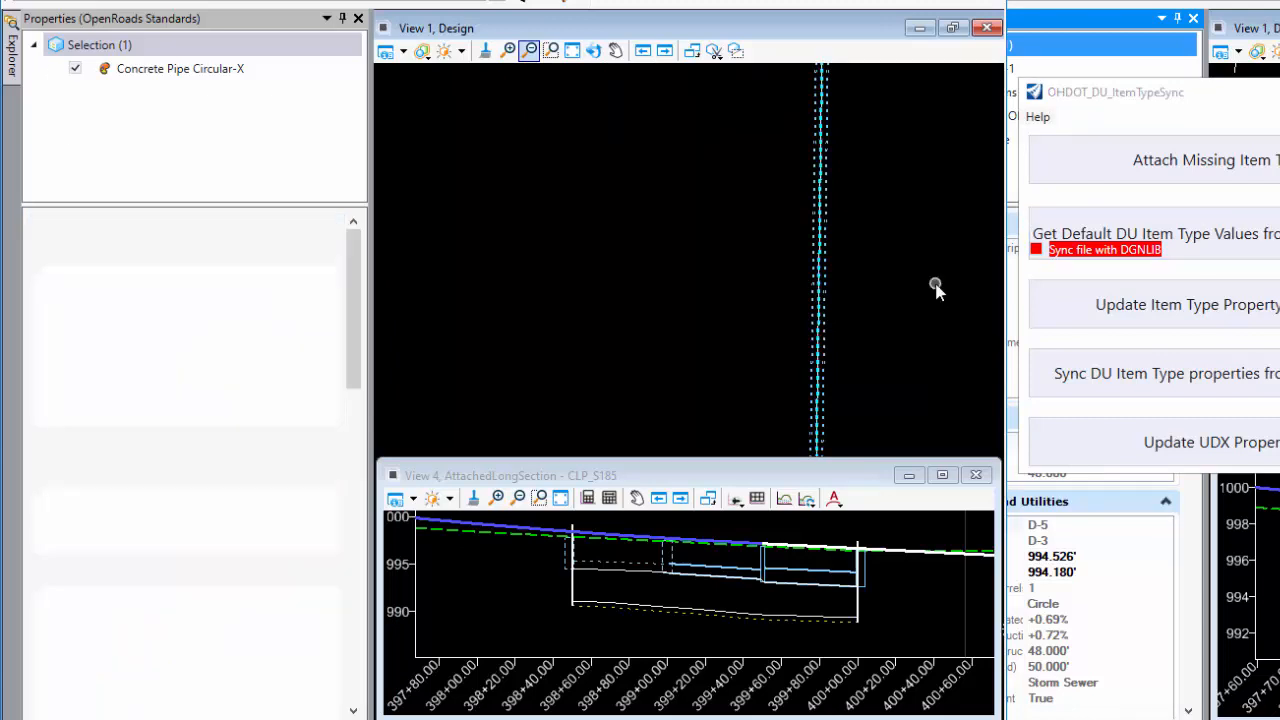
pyautogui.scroll(-4, 937, 287)
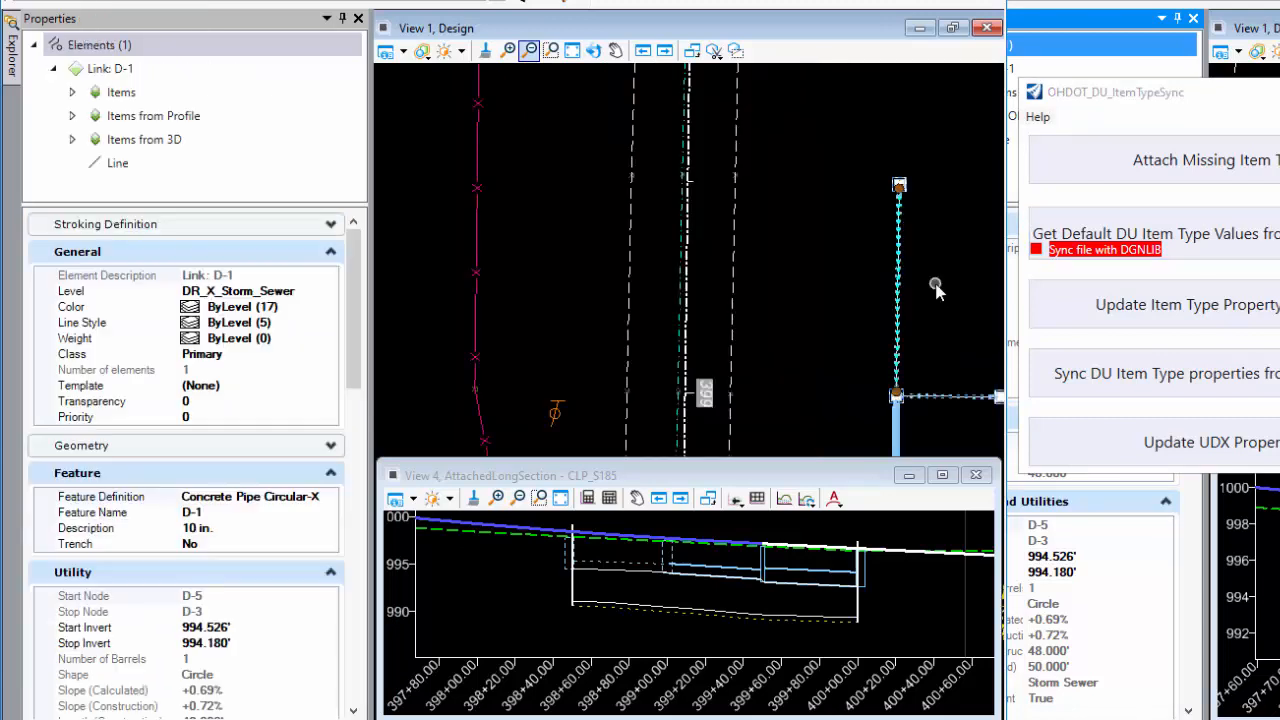
pyautogui.click(72, 92)
pyautogui.click(150, 116)
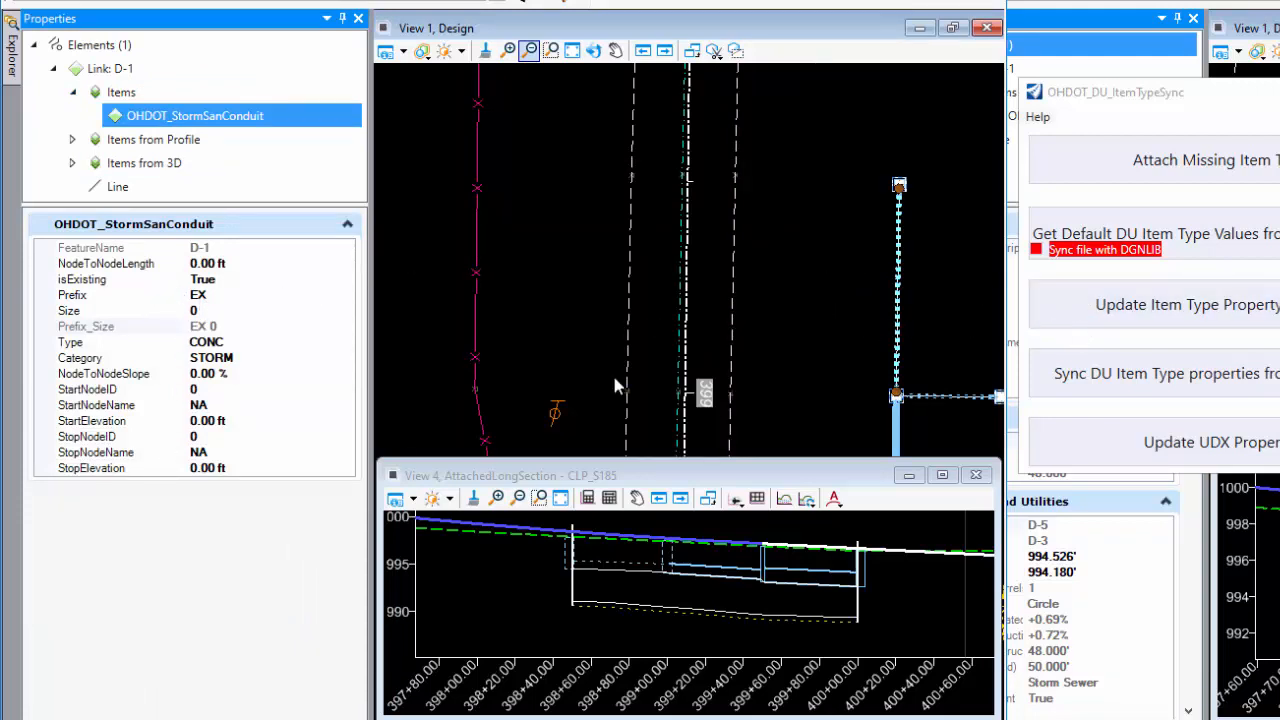
# Examine the Update Standards From dgnlib option for DrainageDUSyncDemoORD10_10.dgn and the sync tool's Sync file with DGNLIB option
pyautogui.scroll(-2, 866, 294)
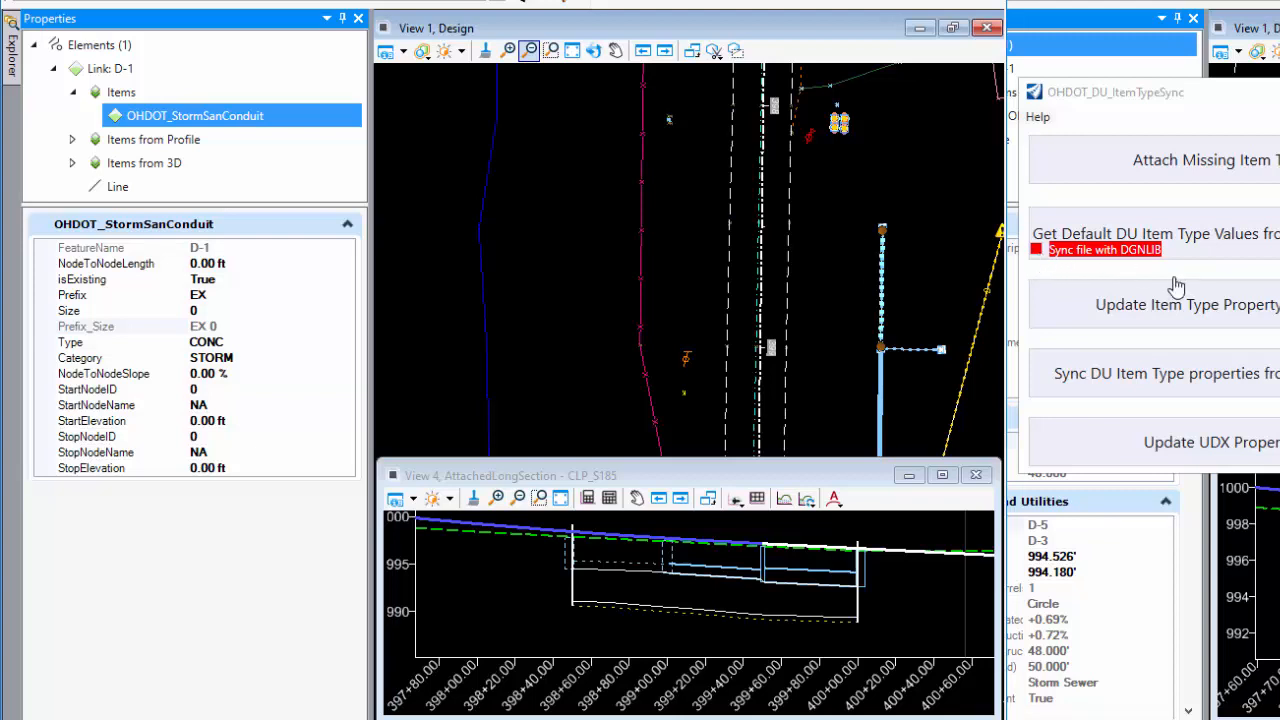
pyautogui.click(13, 66)
pyautogui.scroll(10, 152, 455)
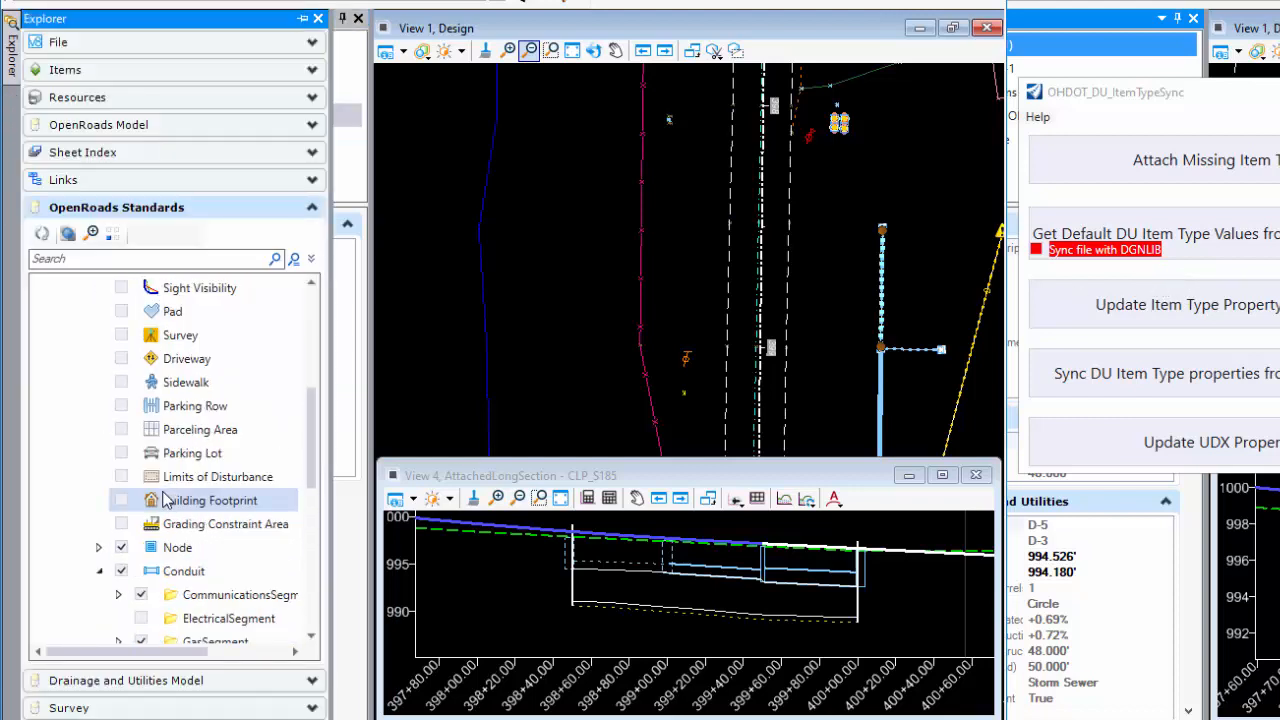
pyautogui.click(150, 337)
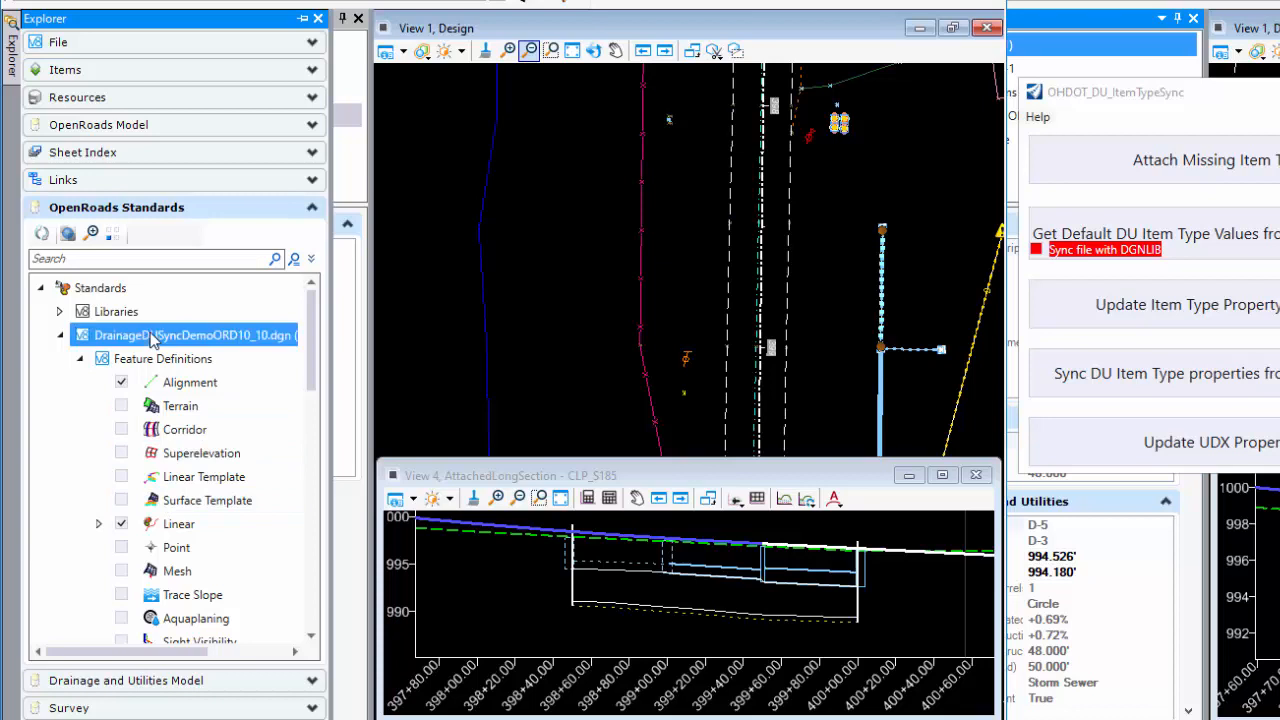
pyautogui.rightClick(152, 339)
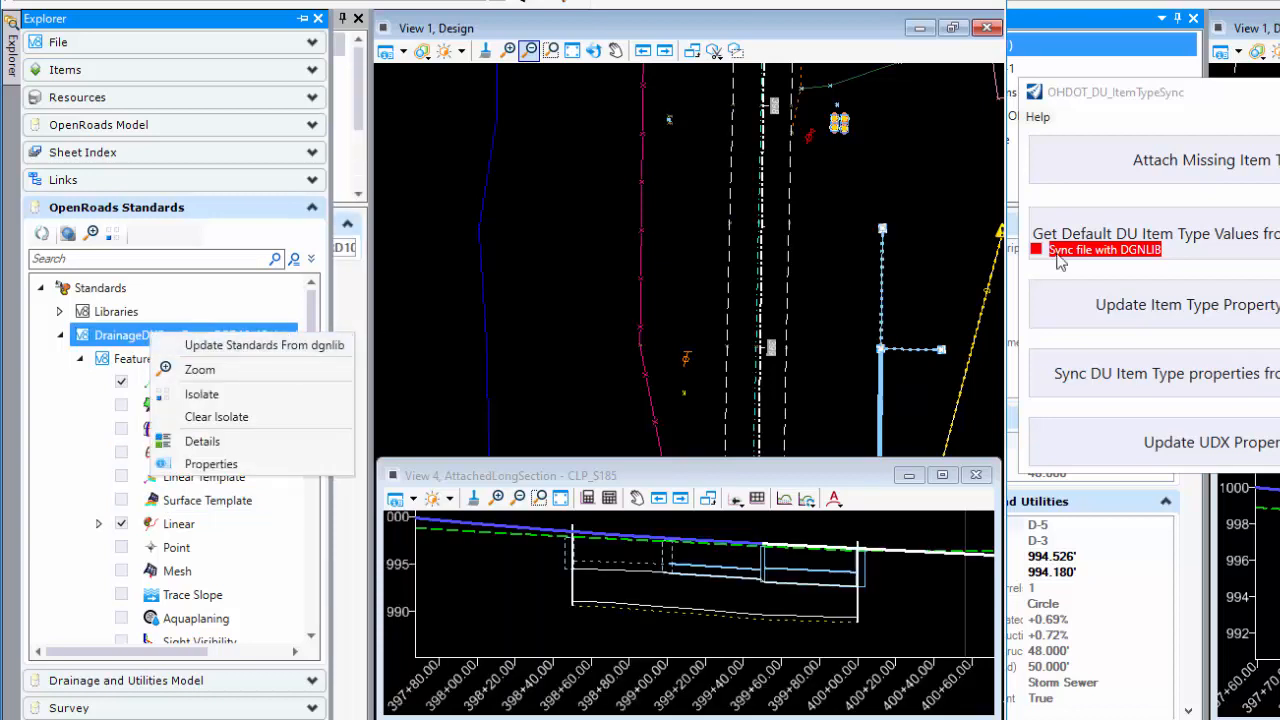
pyautogui.click(910, 231)
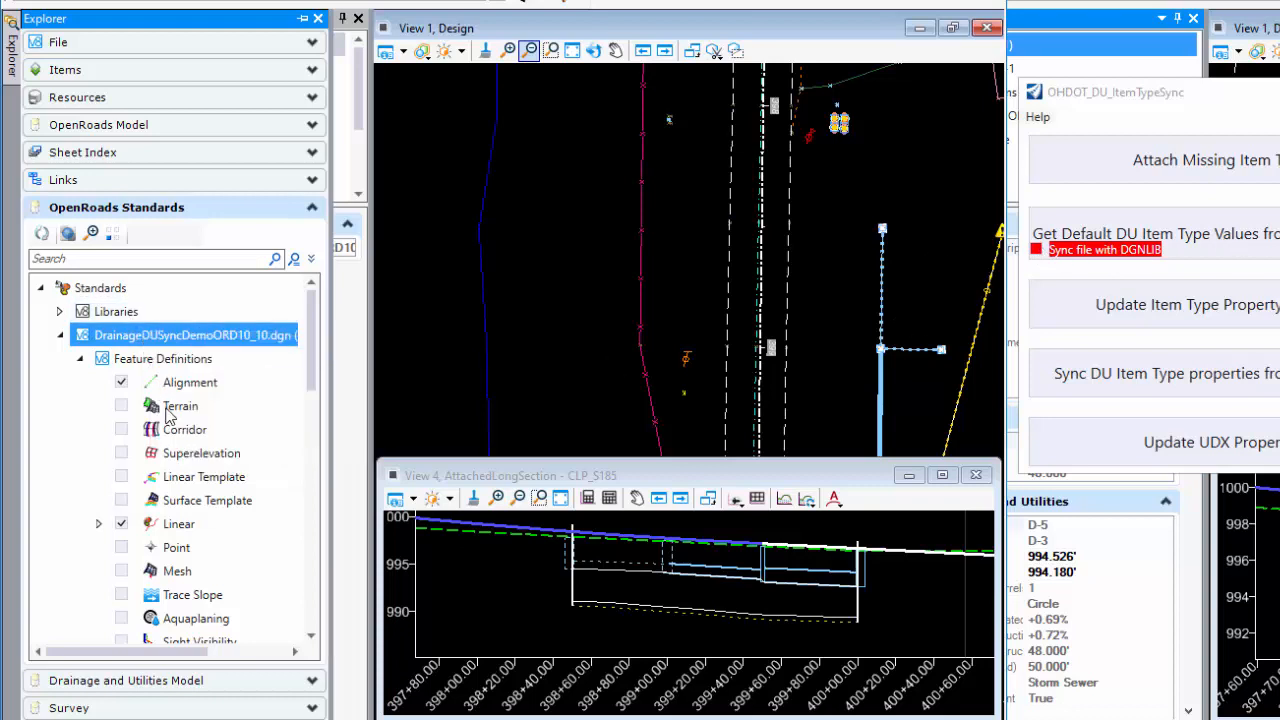
pyautogui.scroll(-3, 181, 490)
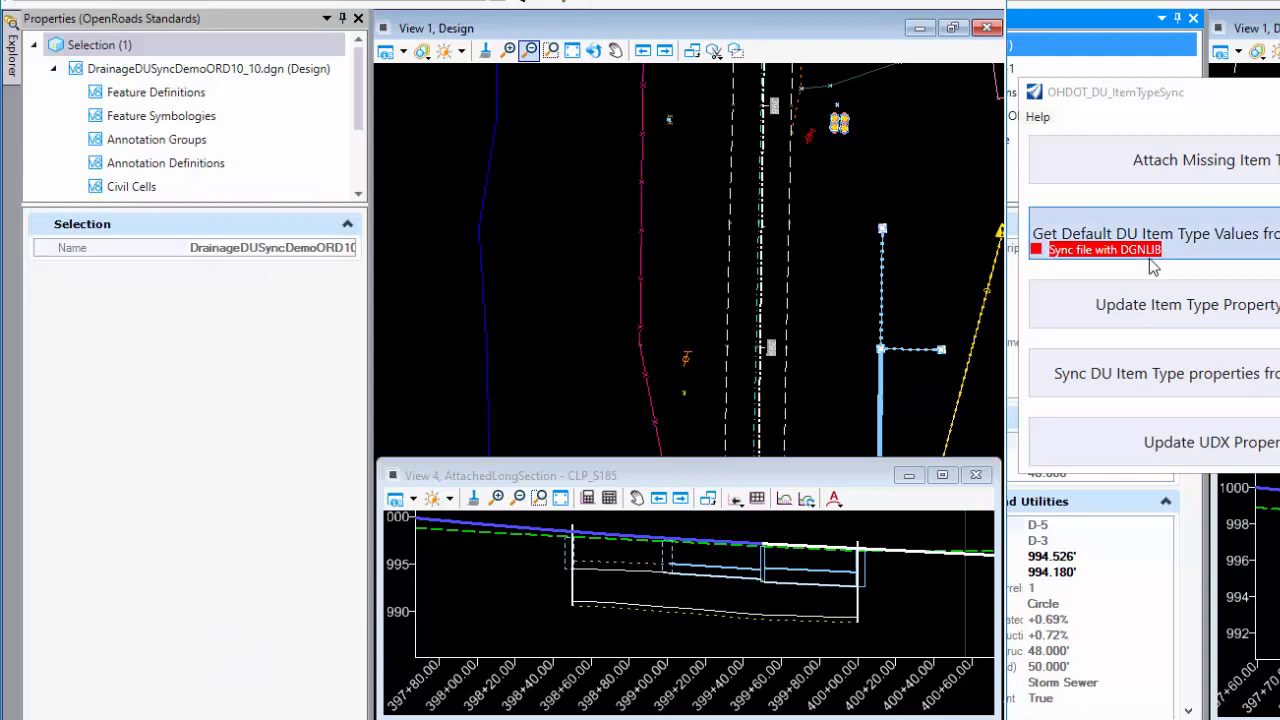
pyautogui.click(1038, 250)
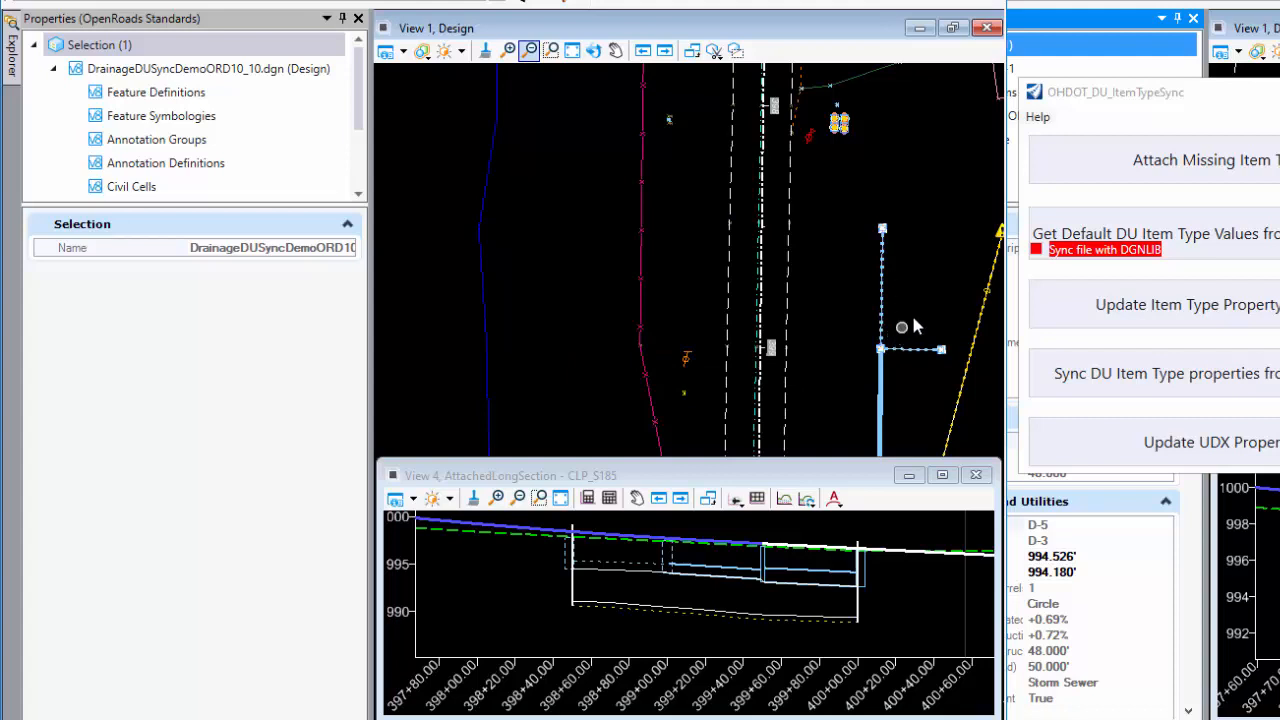
# Select plan conduit D-1 in the design view and display its OHDOT_StormSanConduit item
pyautogui.click(1036, 250)
pyautogui.moveTo(783, 194); pyautogui.dragTo(771, 208, button='middle')
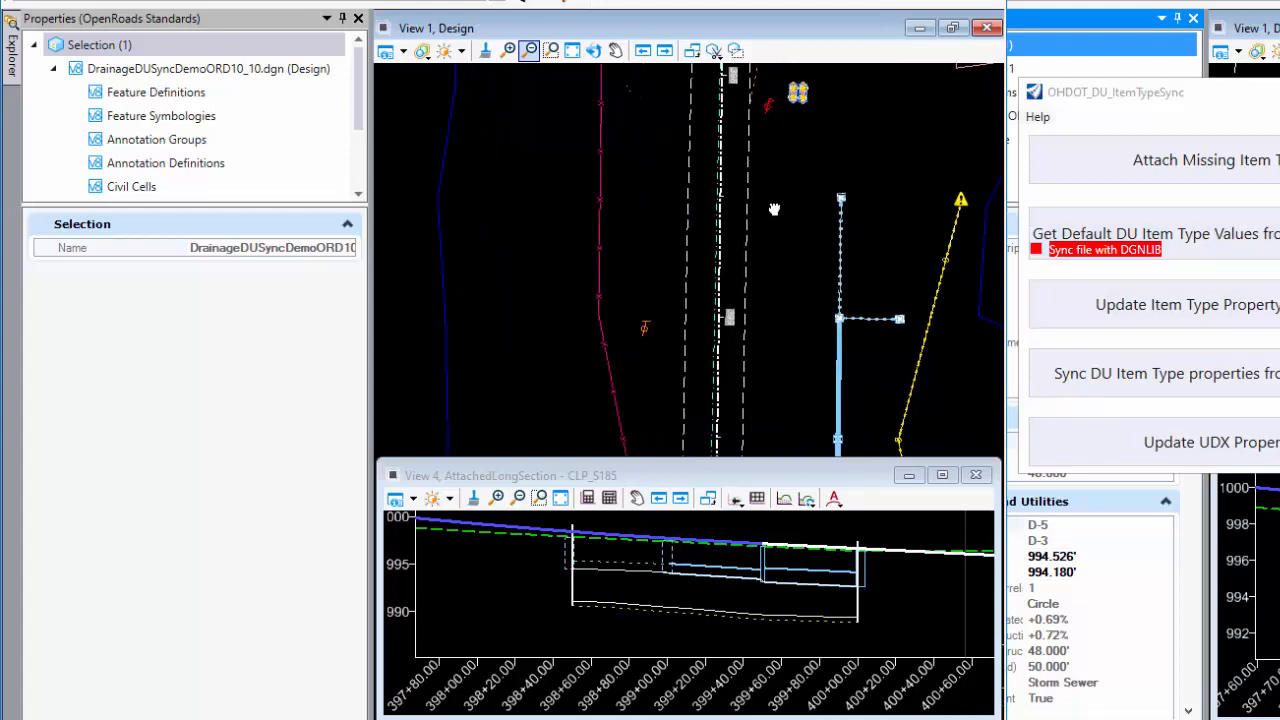
pyautogui.click(840, 278)
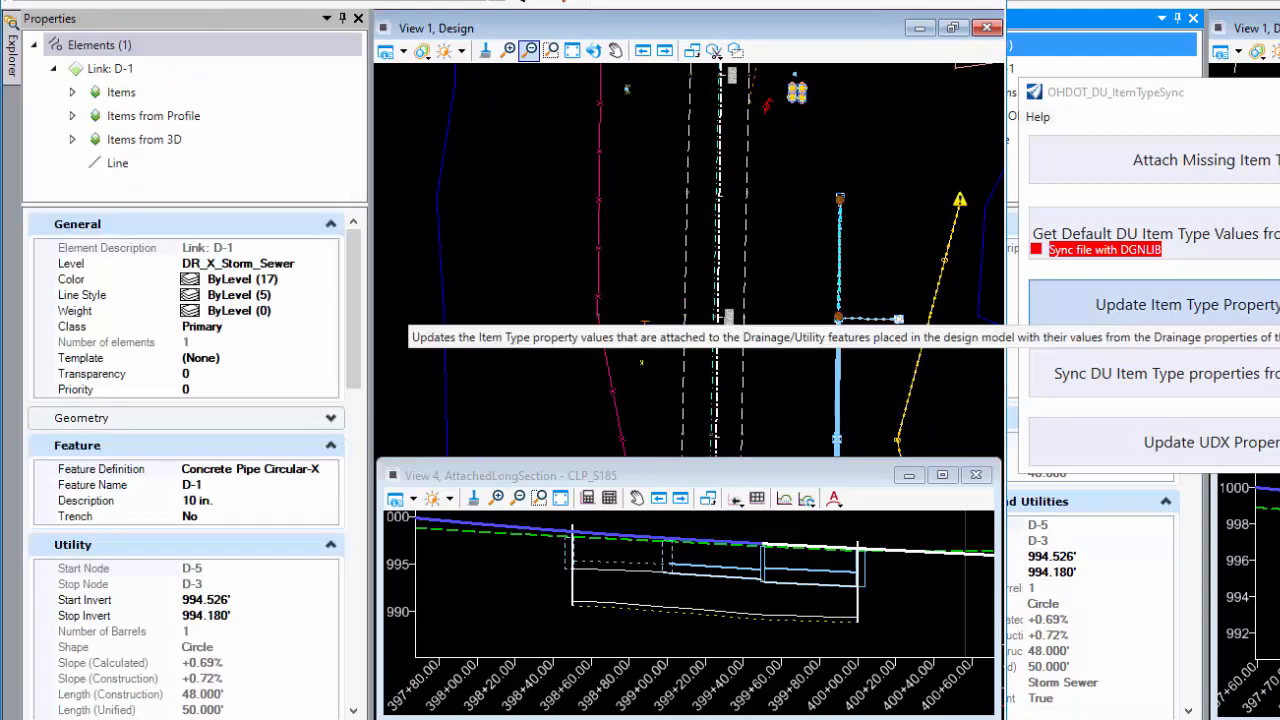
pyautogui.click(72, 92)
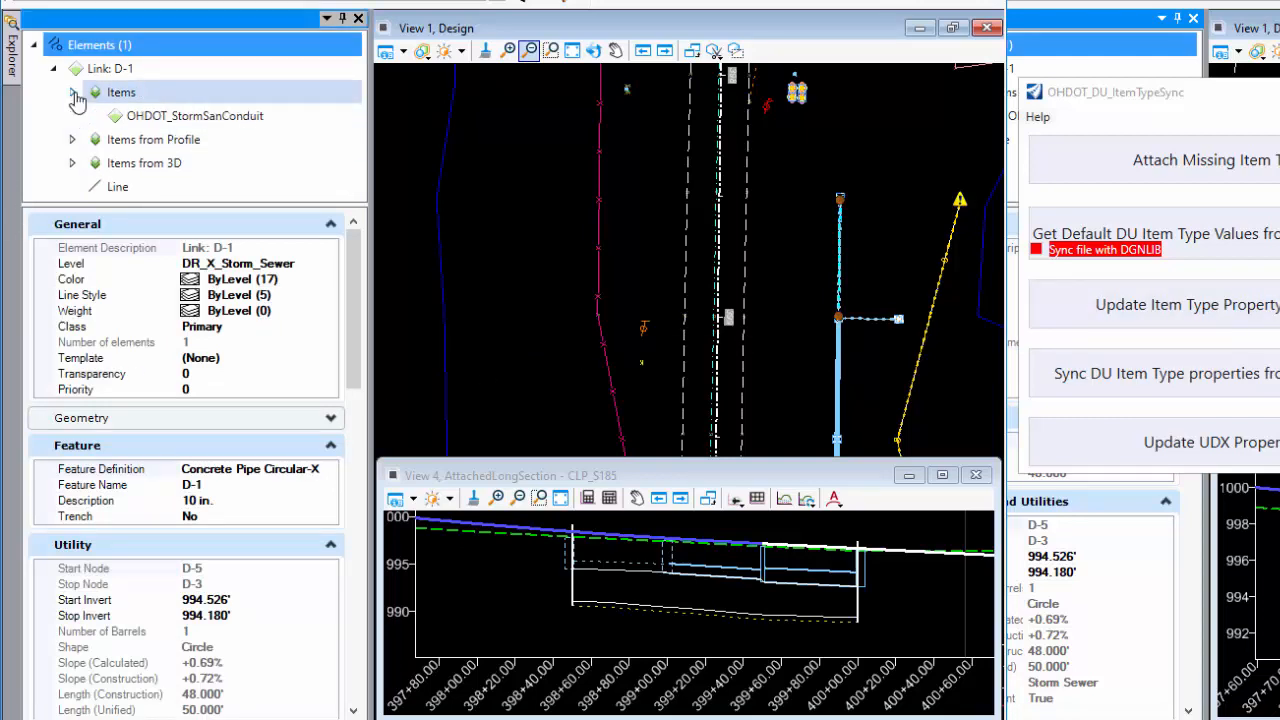
pyautogui.click(190, 115)
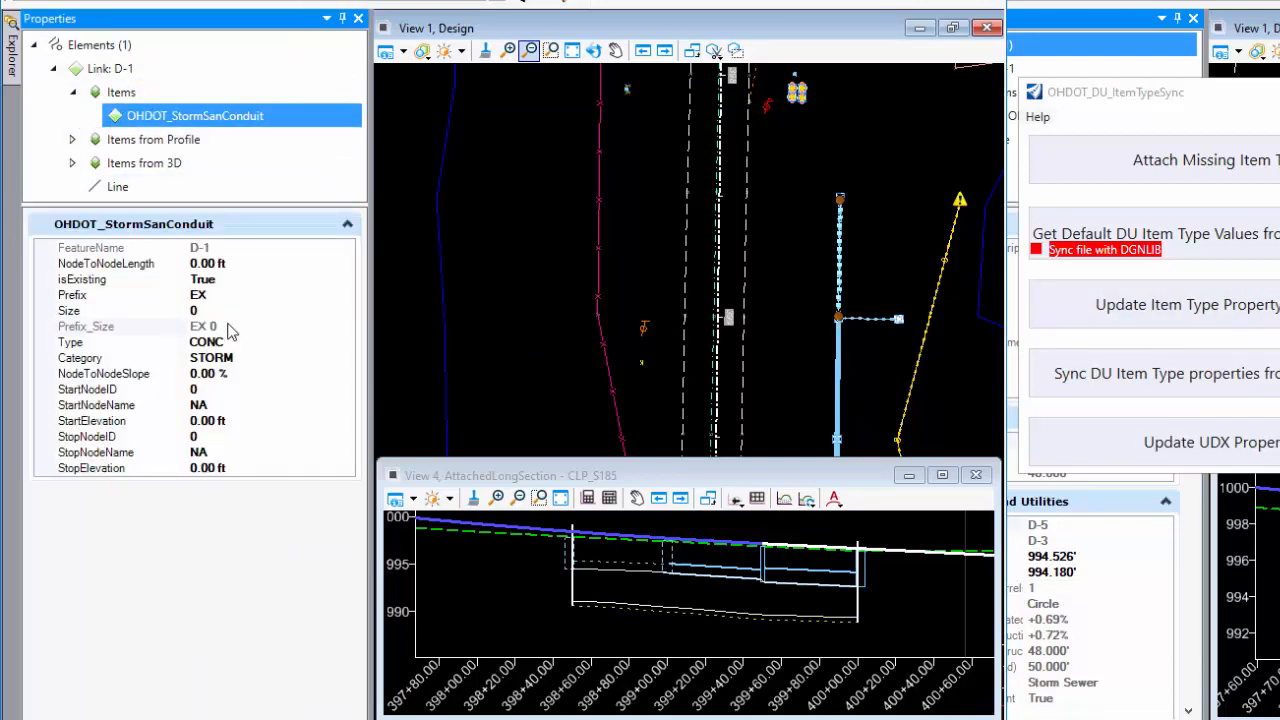
# Examine the Size, NodeToNodeSlope, start and stop elevation, stop node and NodeToNodeLength properties of conduit D-1's OHDOT_StormSanConduit item
pyautogui.click(196, 312)
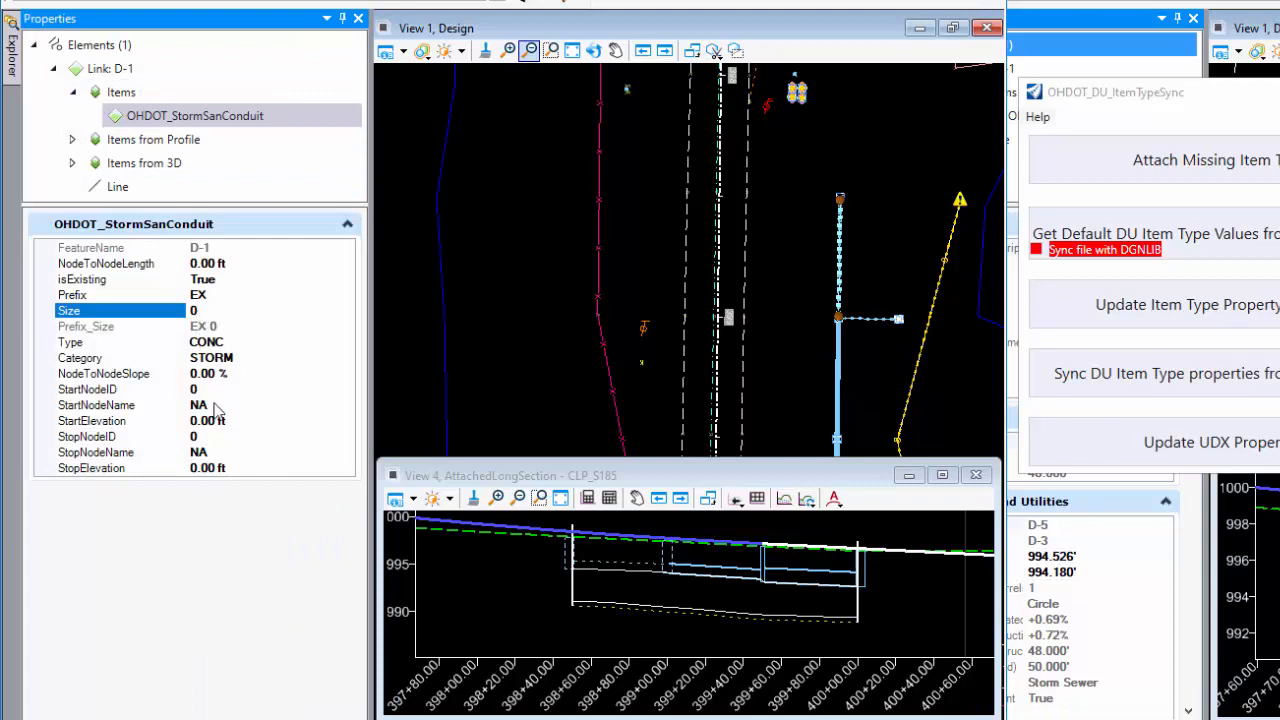
pyautogui.click(224, 374)
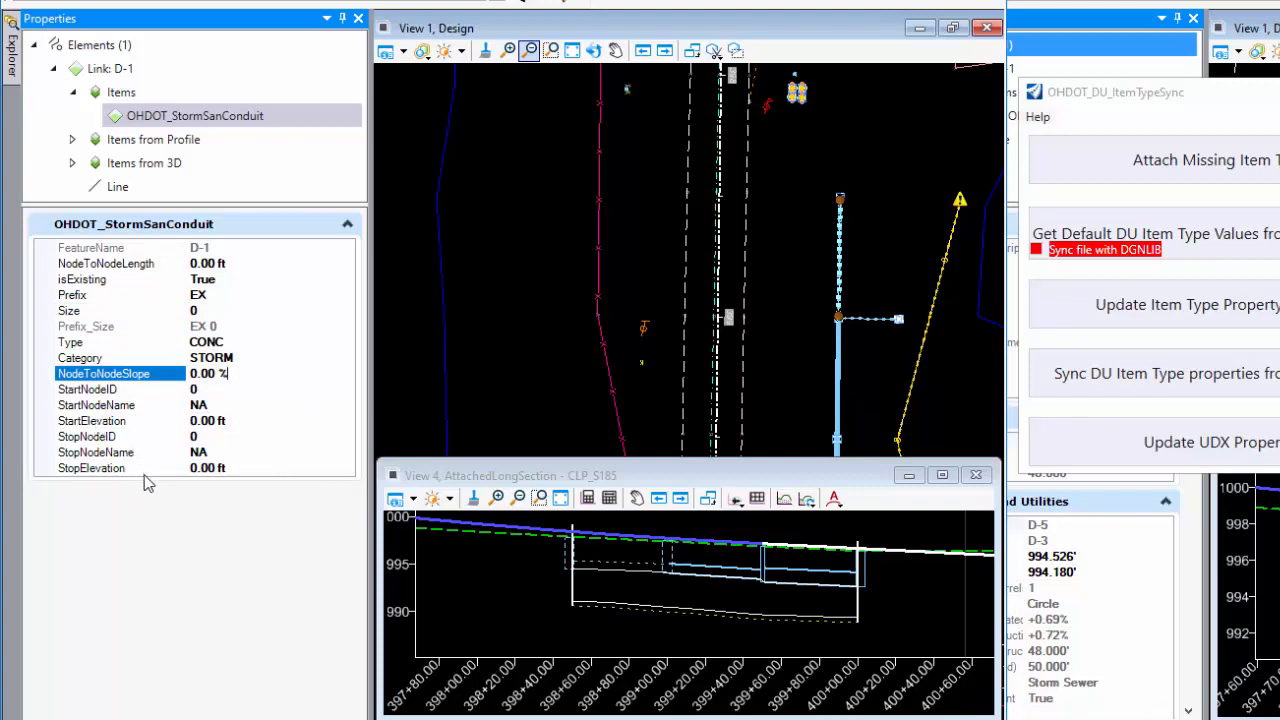
pyautogui.click(128, 421)
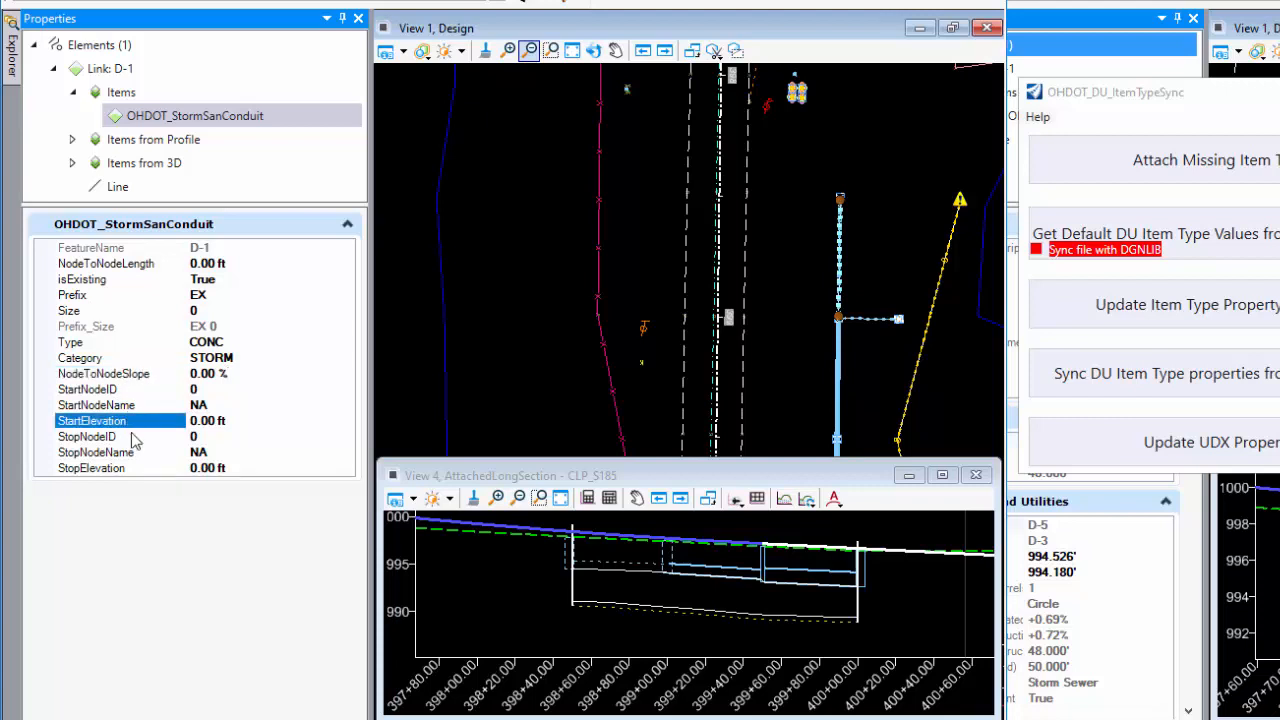
pyautogui.click(140, 437)
pyautogui.click(150, 452)
pyautogui.click(157, 467)
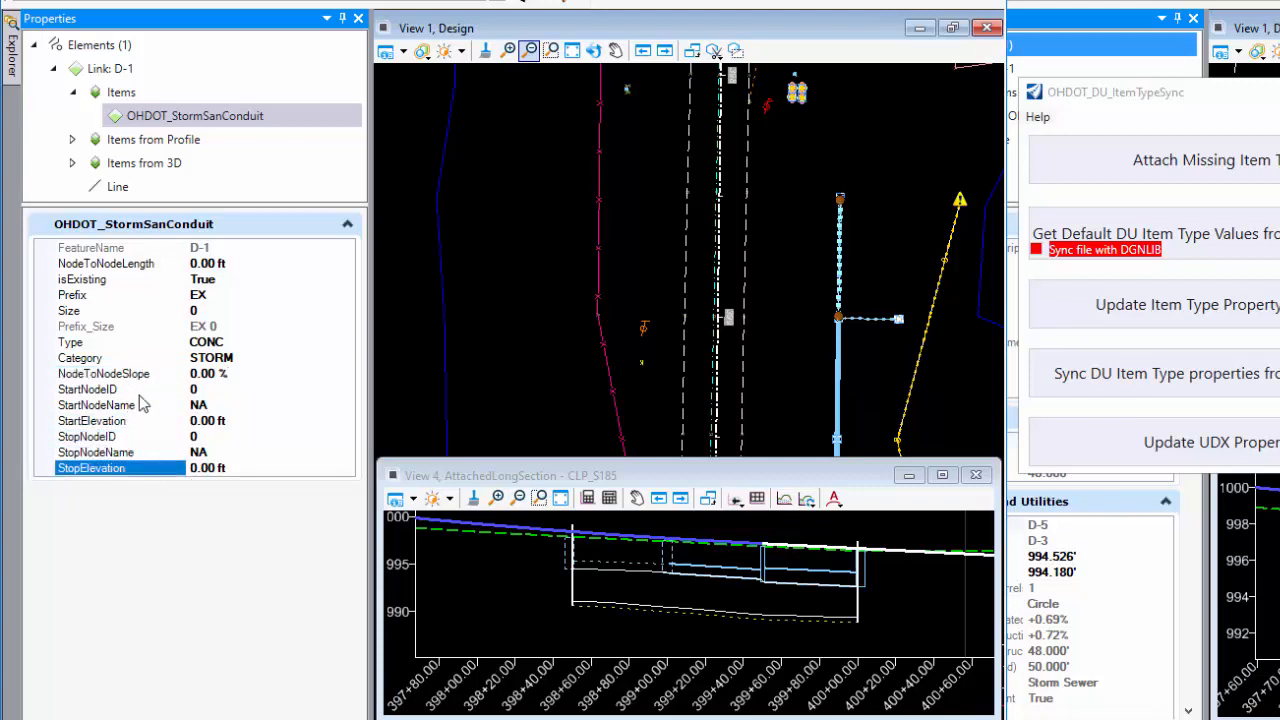
pyautogui.click(134, 375)
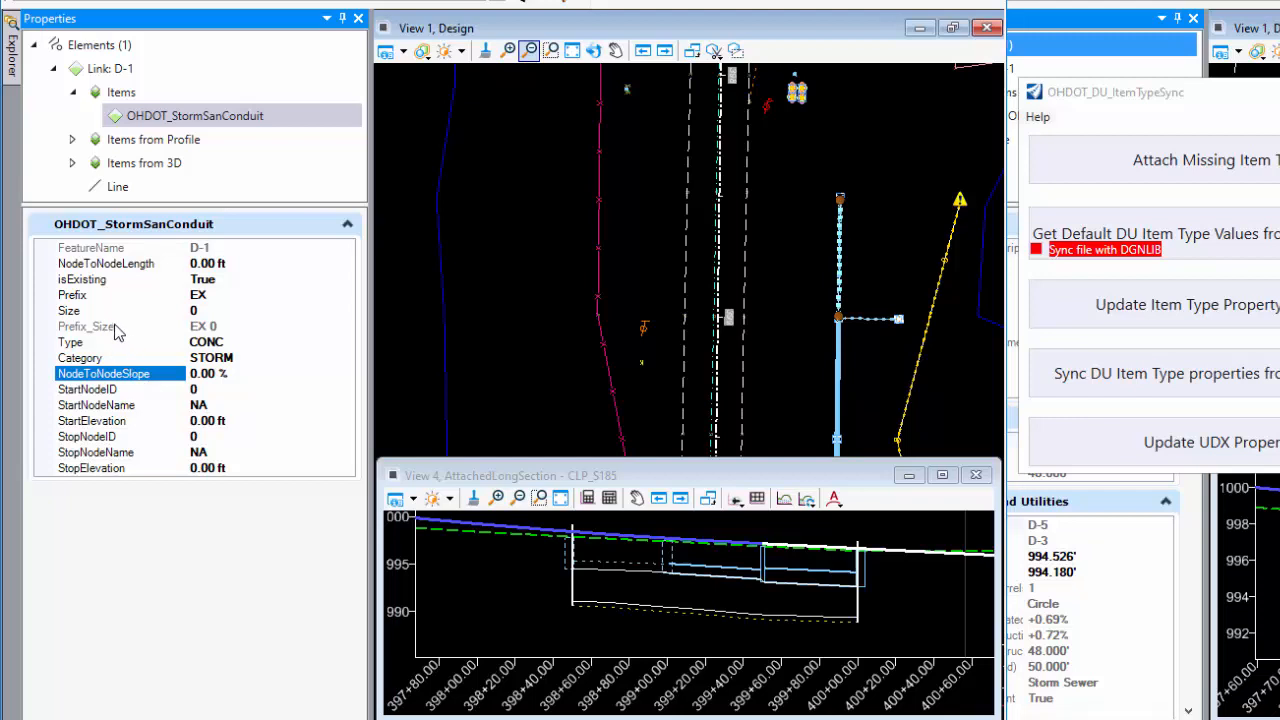
pyautogui.click(100, 264)
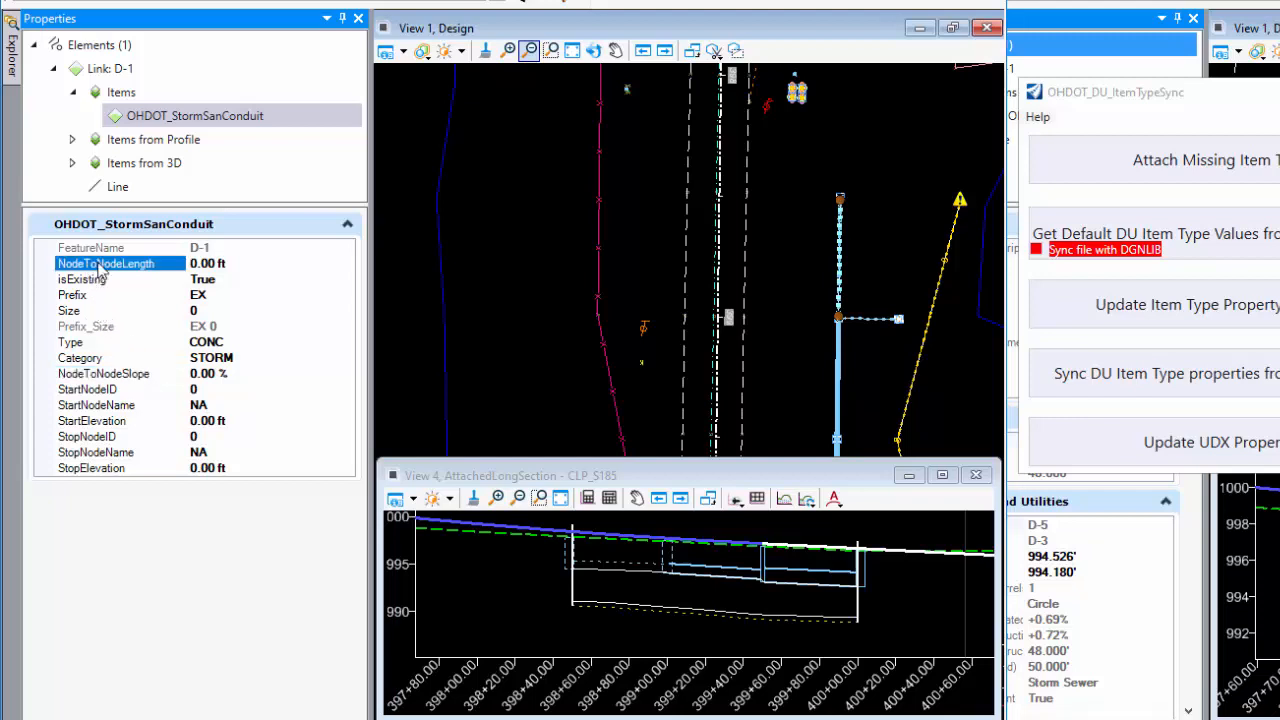
pyautogui.moveTo(188, 263); pyautogui.dragTo(98, 264)
pyautogui.moveTo(252, 262); pyautogui.dragTo(173, 268)
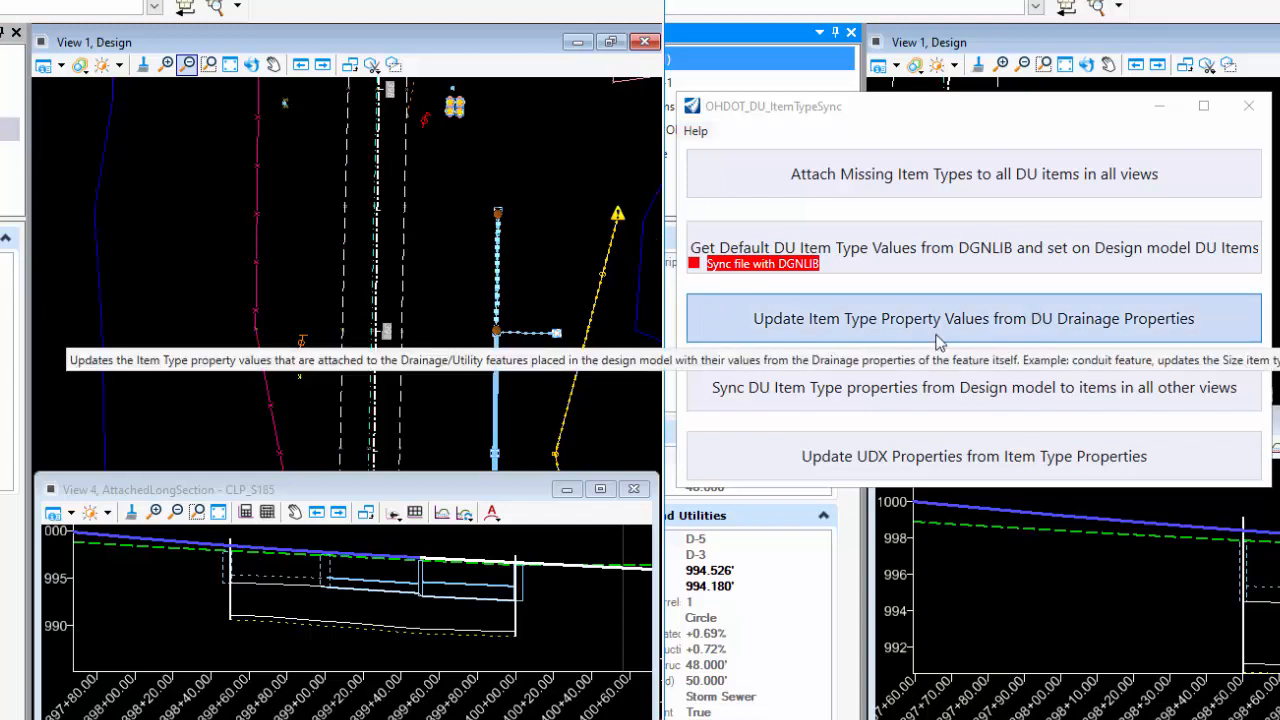
# Update the item type property values from the DU drainage properties and redisplay the OHDOT_StormSanConduit item of plan conduit D-1
pyautogui.click(1118, 333)
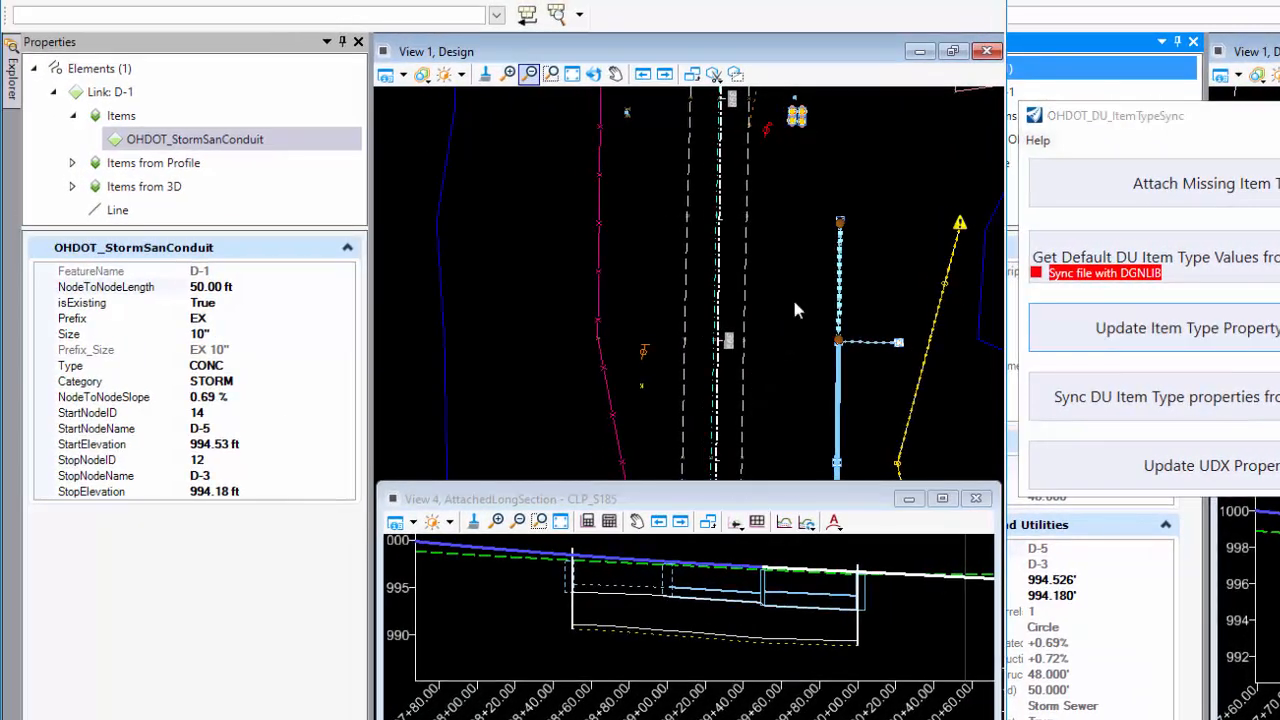
pyautogui.click(795, 300)
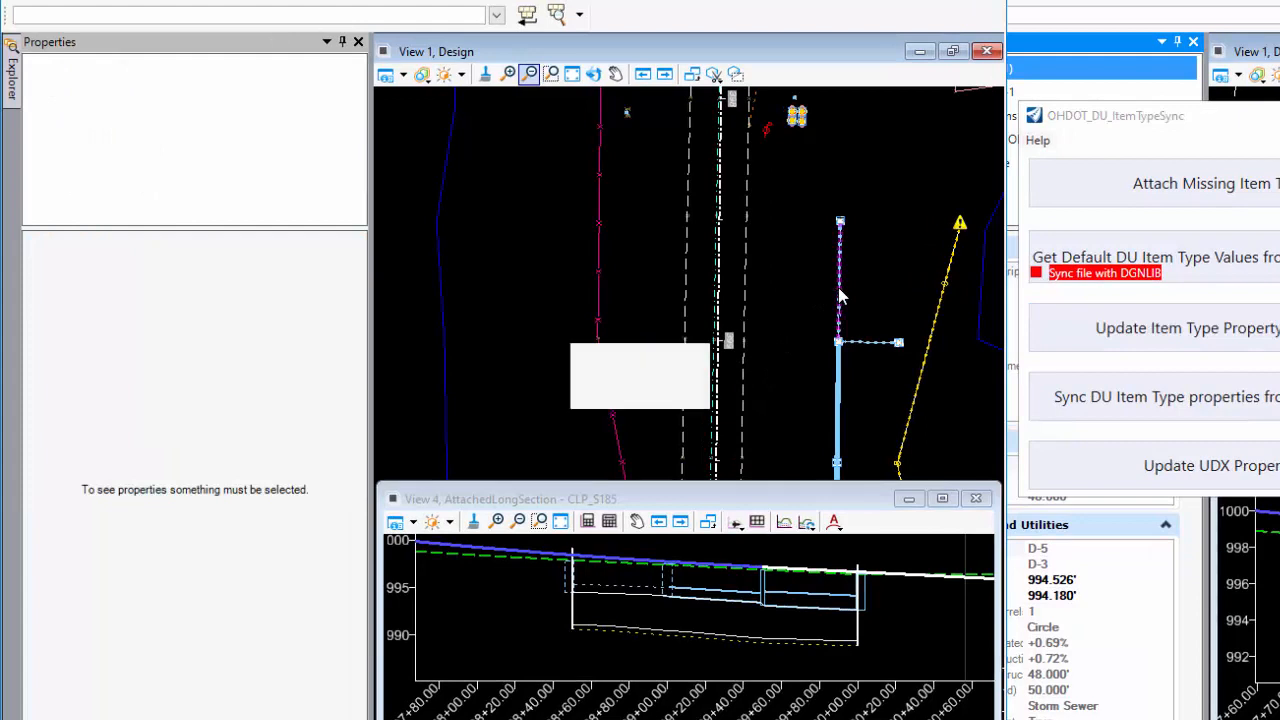
pyautogui.click(838, 289)
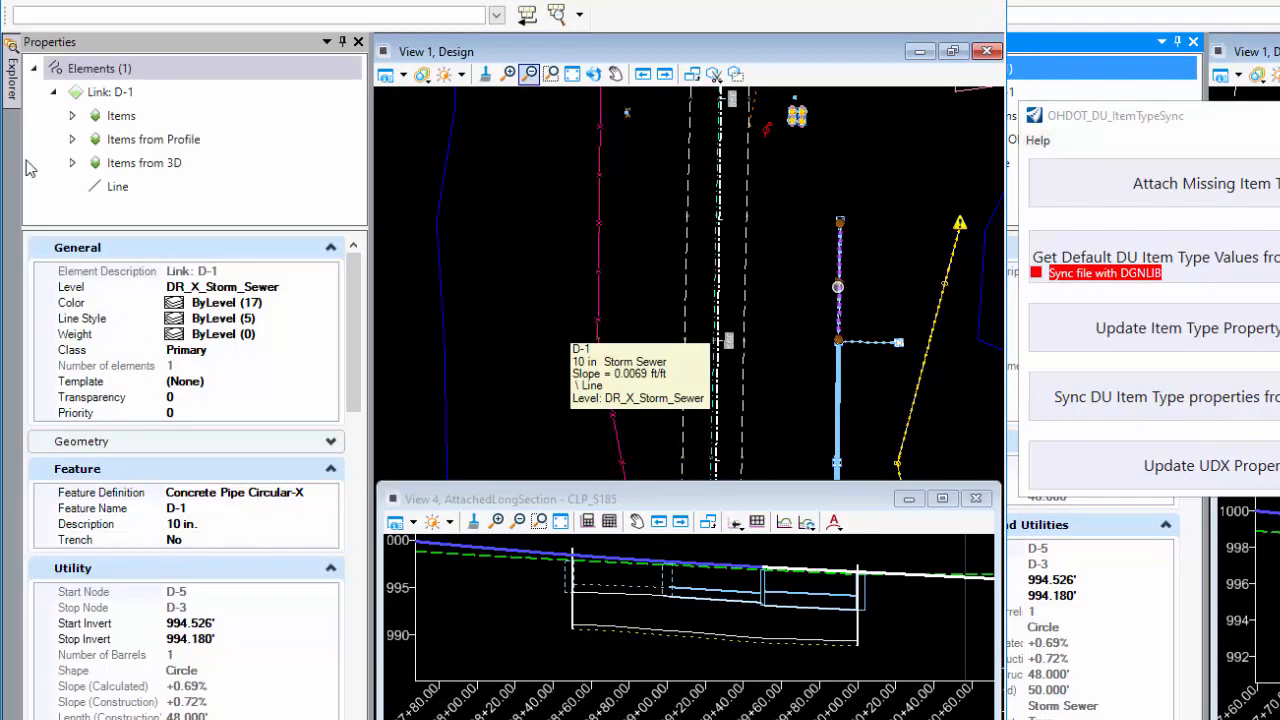
pyautogui.click(72, 118)
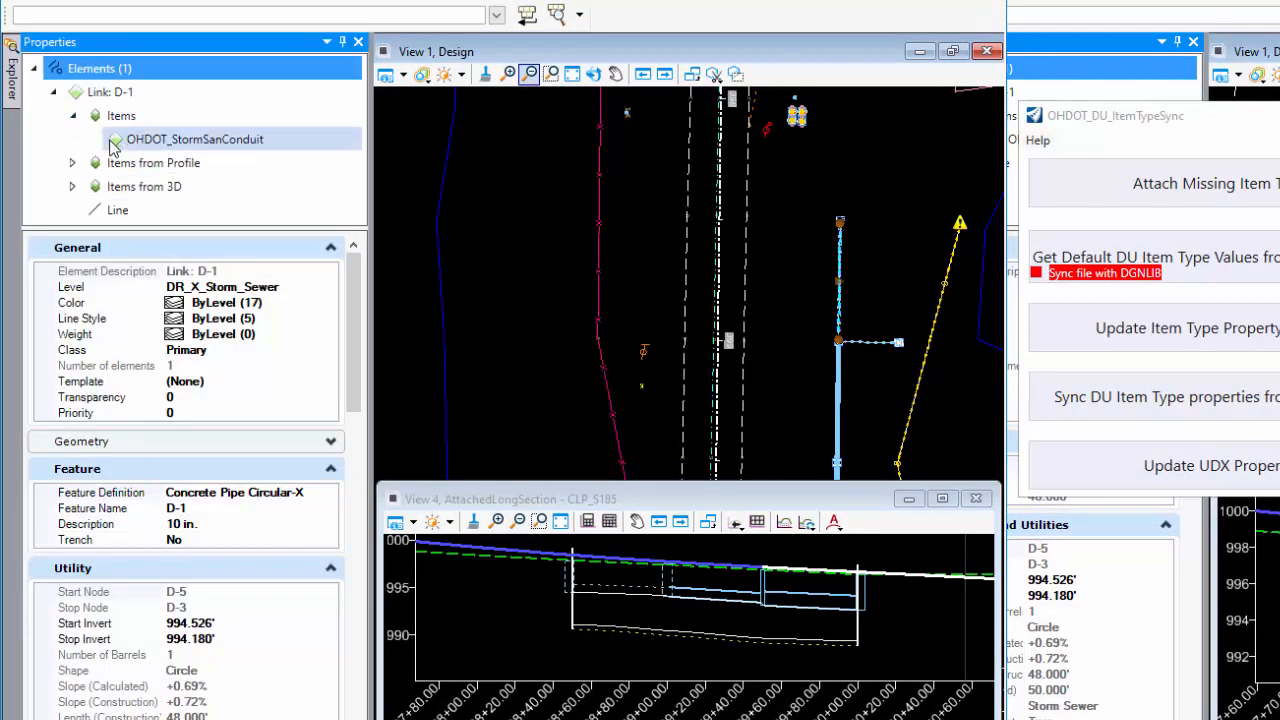
pyautogui.click(270, 139)
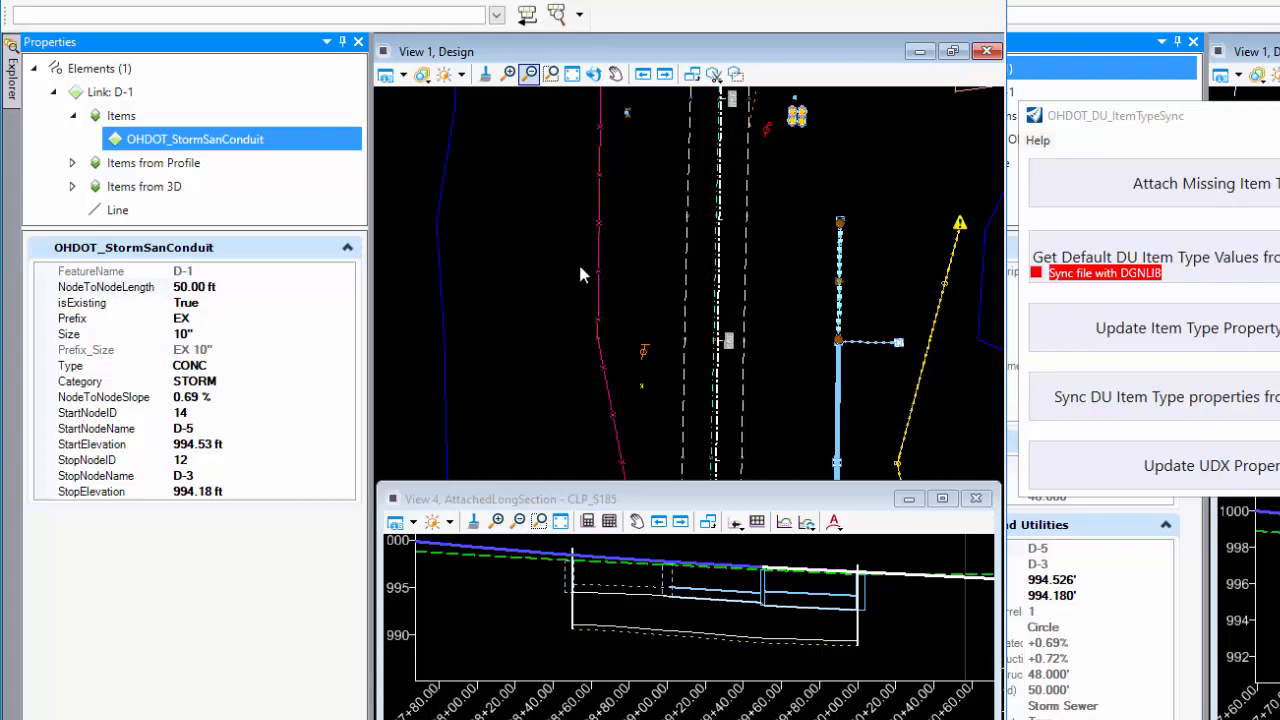
# Review the utility properties of node D-5 at the upper end of conduit D-1 and display its OHDOT_StormSanNode item
pyautogui.click(866, 200)
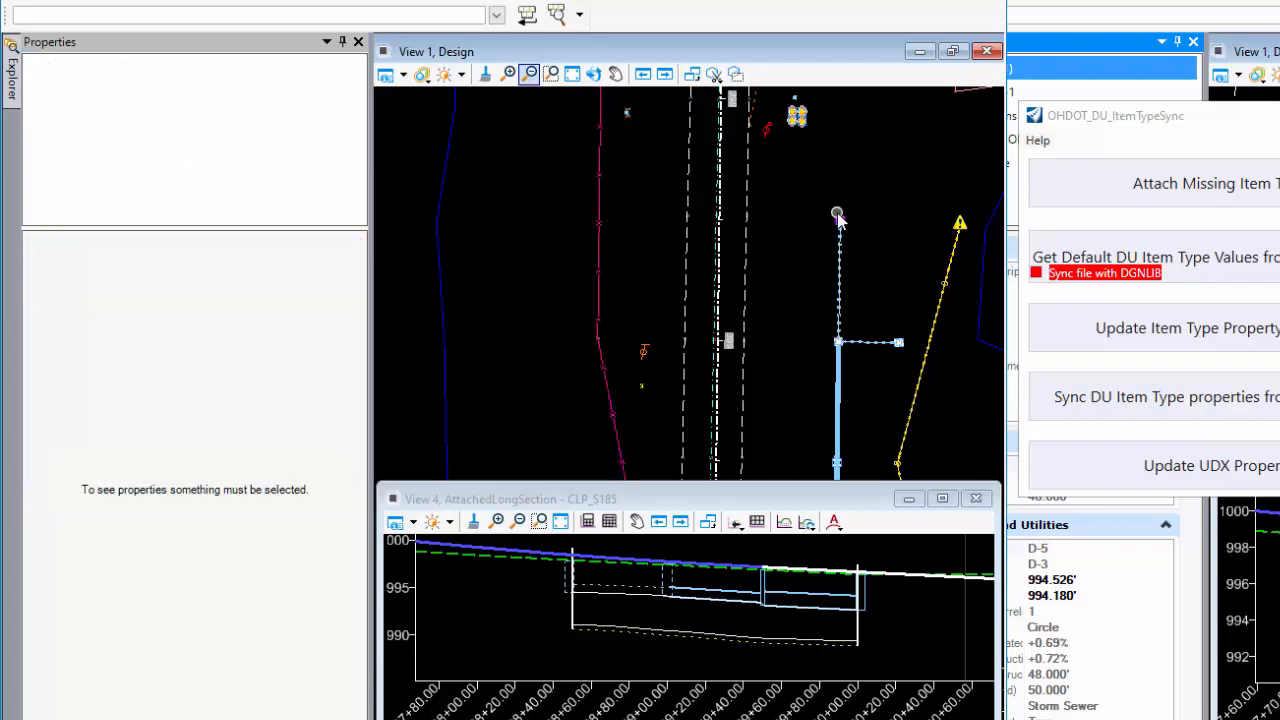
pyautogui.click(918, 200)
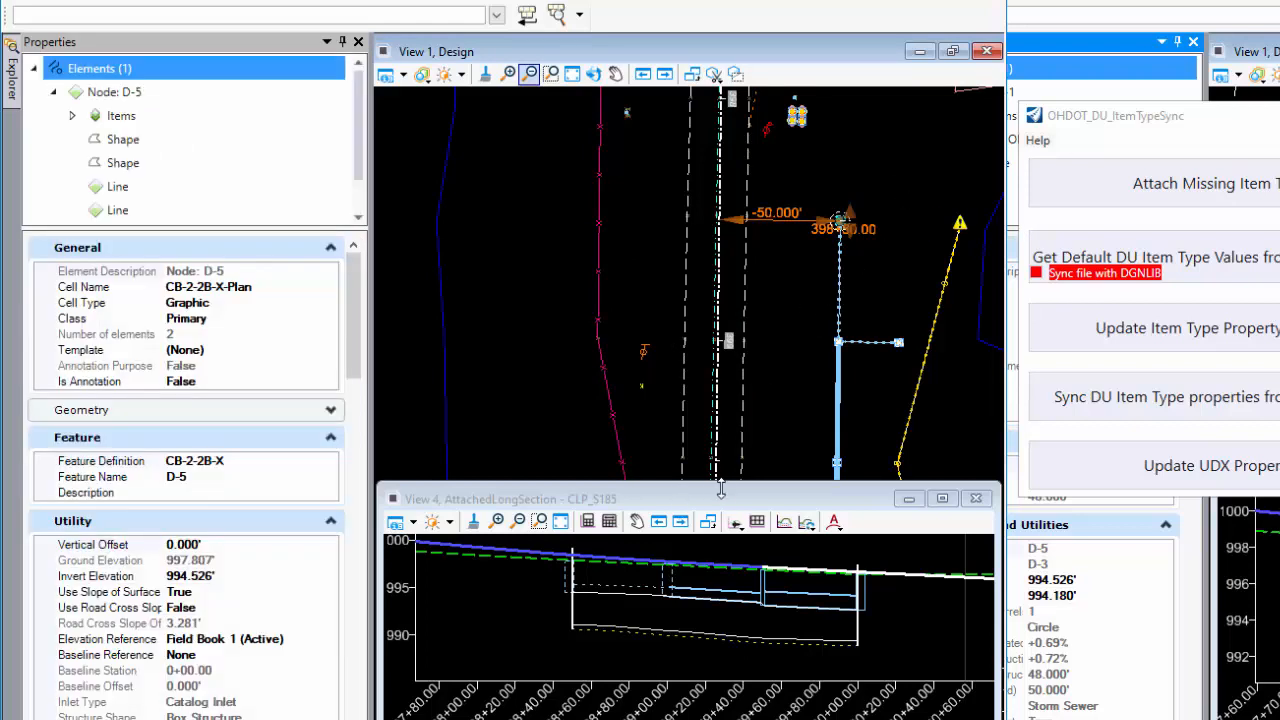
pyautogui.scroll(-3, 152, 508)
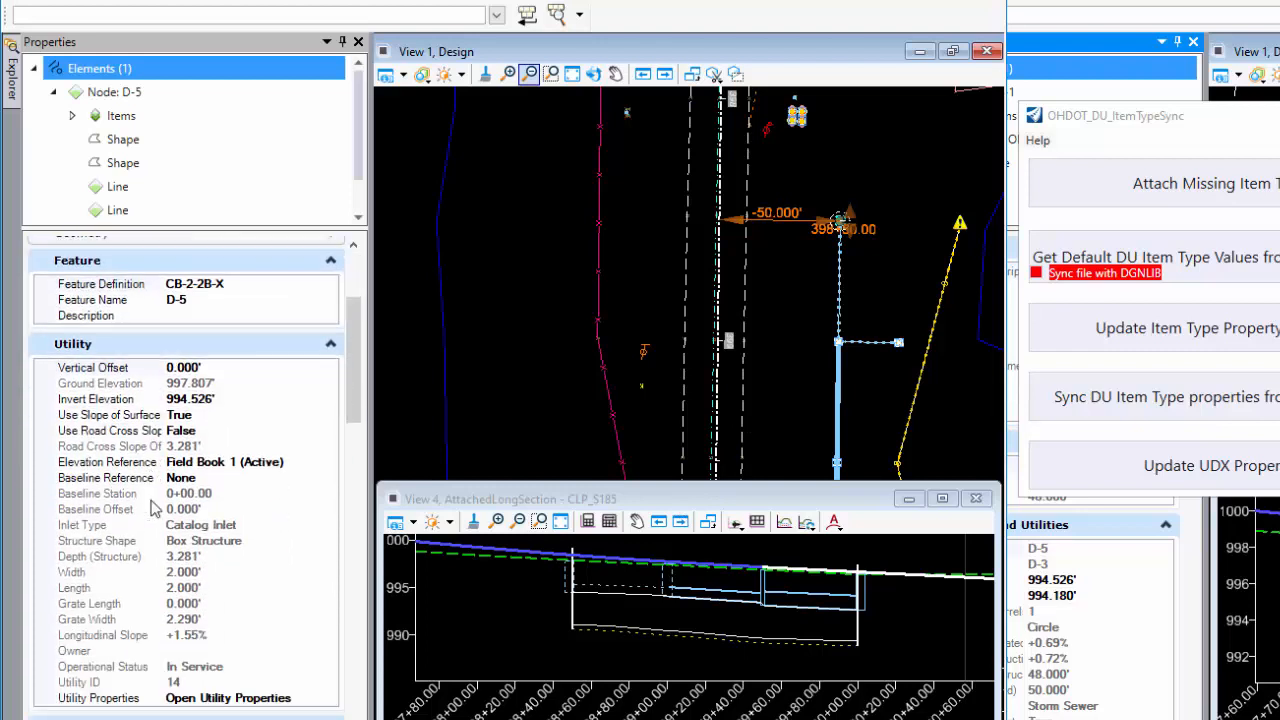
pyautogui.scroll(-3, 190, 640)
pyautogui.scroll(3, 194, 660)
pyautogui.click(163, 145)
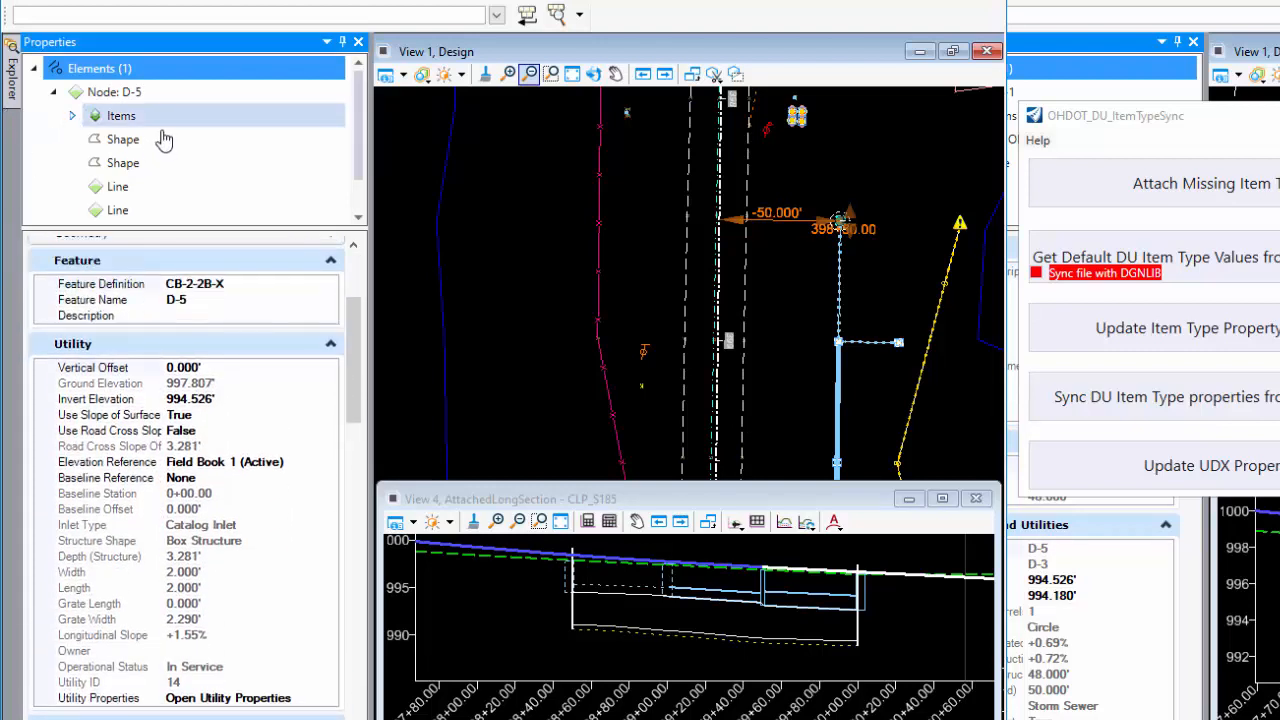
pyautogui.click(113, 116)
pyautogui.click(72, 116)
pyautogui.click(150, 139)
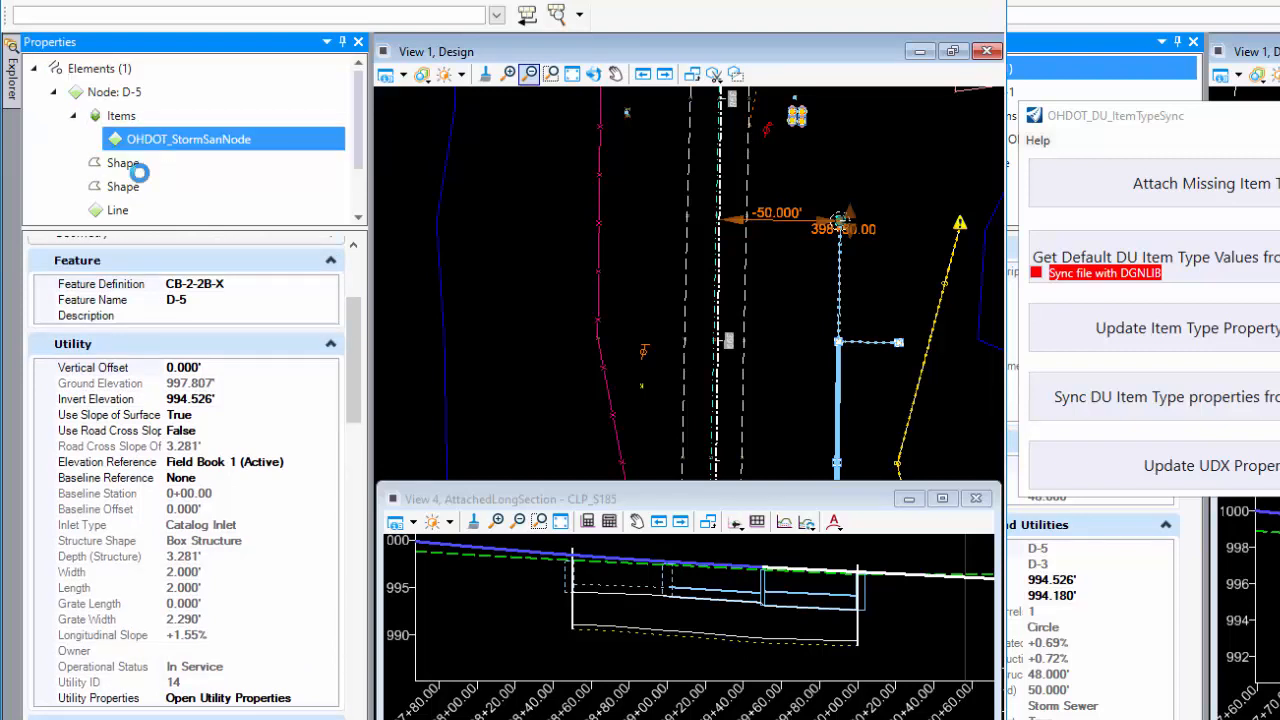
# Examine the type, grate elevation, Conduit1 to Conduit5 and outgoing conduit properties of node D-5's OHDOT_StormSanNode item
pyautogui.scroll(3, 285, 450)
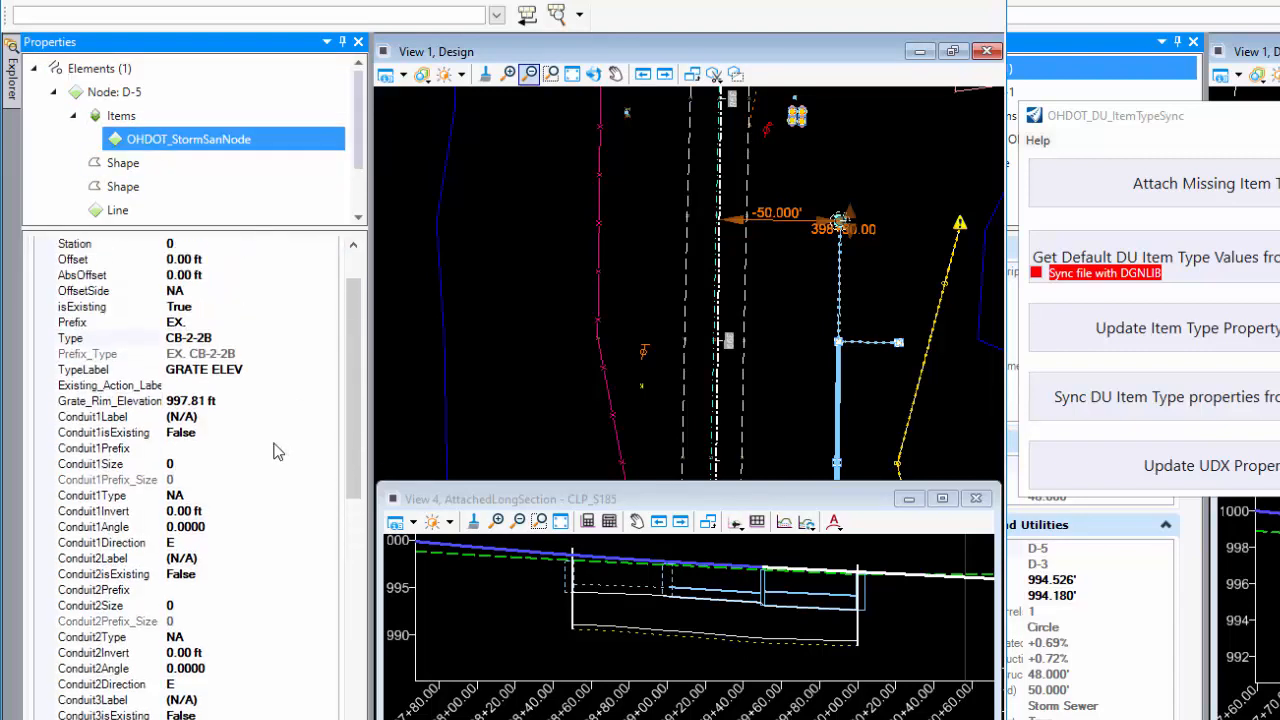
pyautogui.scroll(-1, 255, 457)
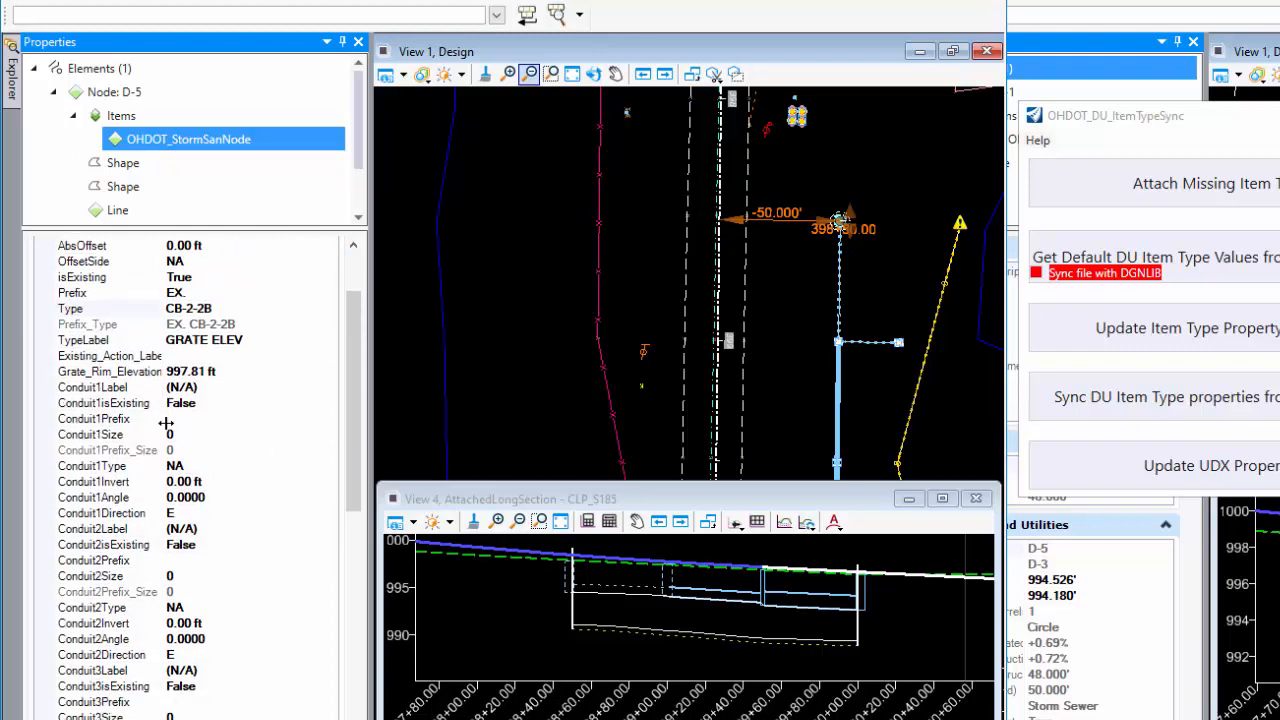
pyautogui.scroll(-2, 257, 430)
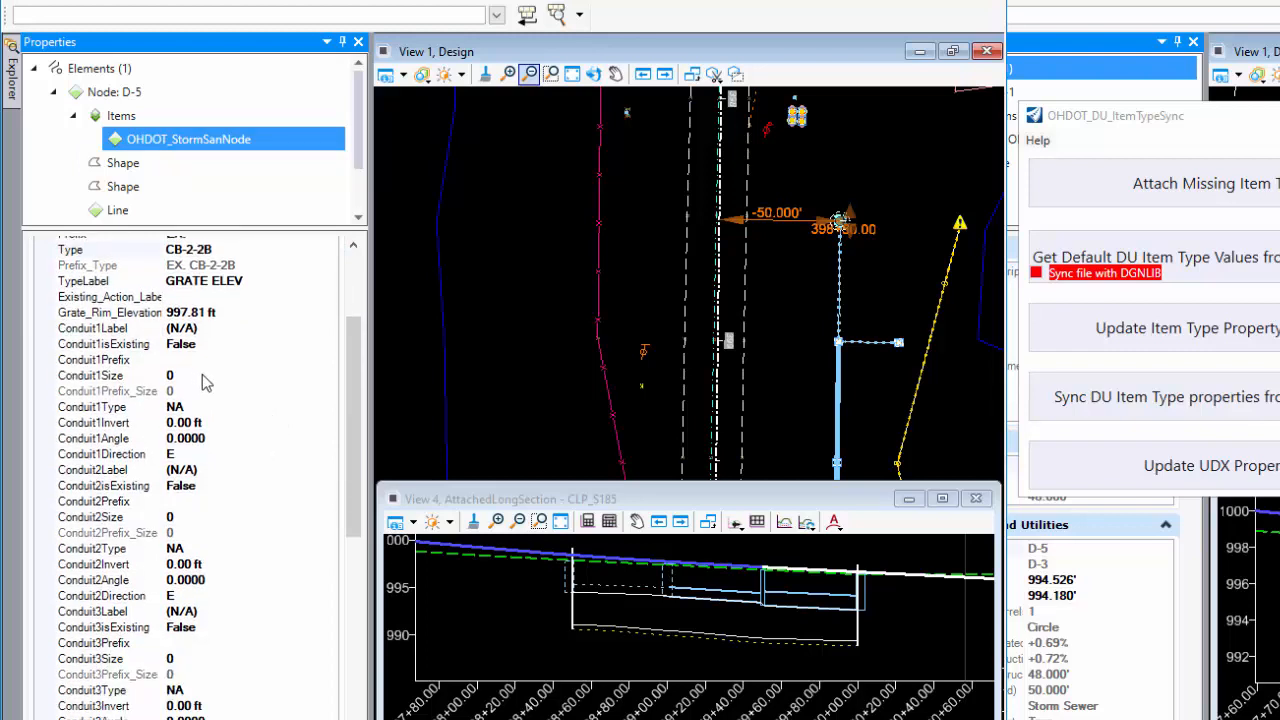
pyautogui.scroll(-4, 270, 393)
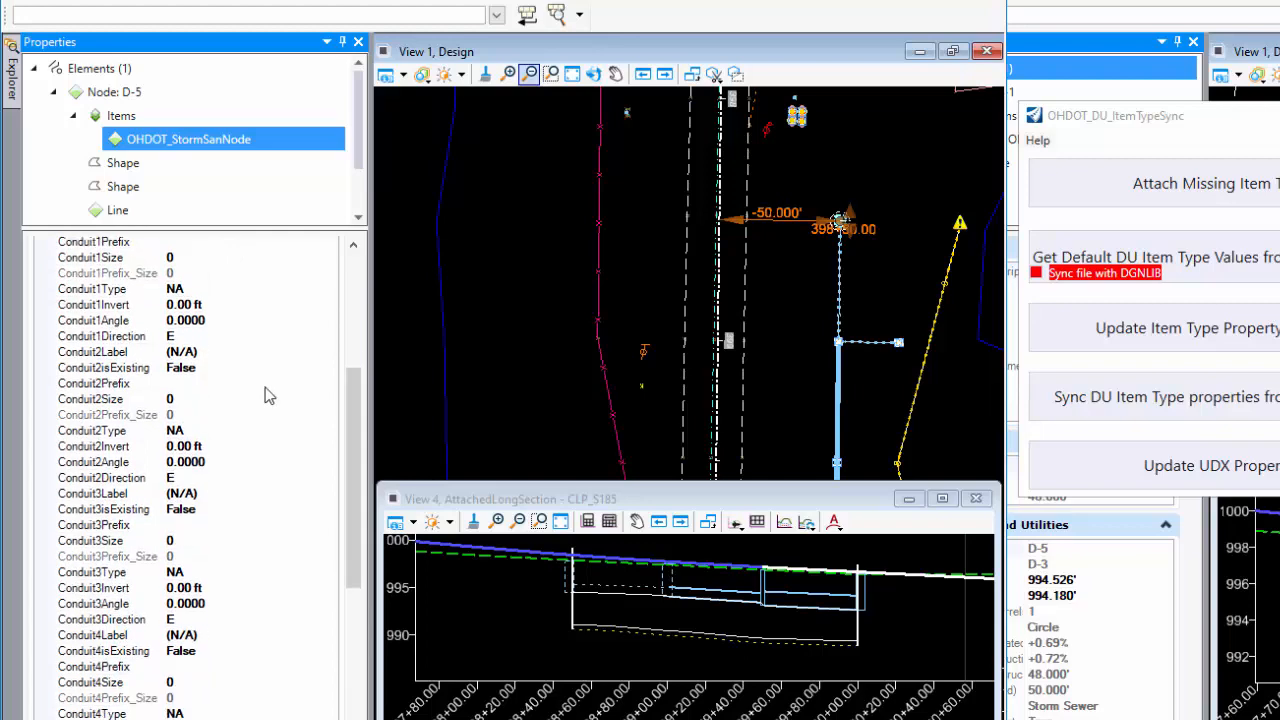
pyautogui.scroll(-3, 266, 393)
pyautogui.scroll(-2, 266, 392)
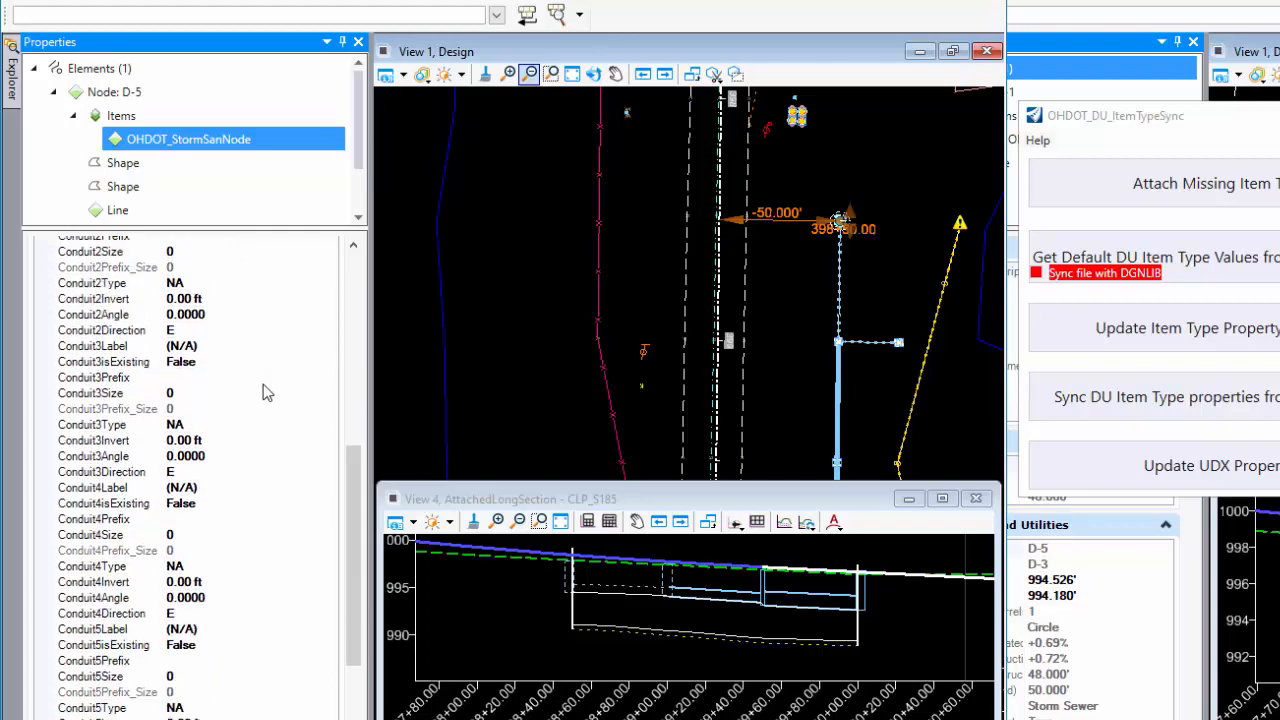
pyautogui.scroll(-4, 263, 392)
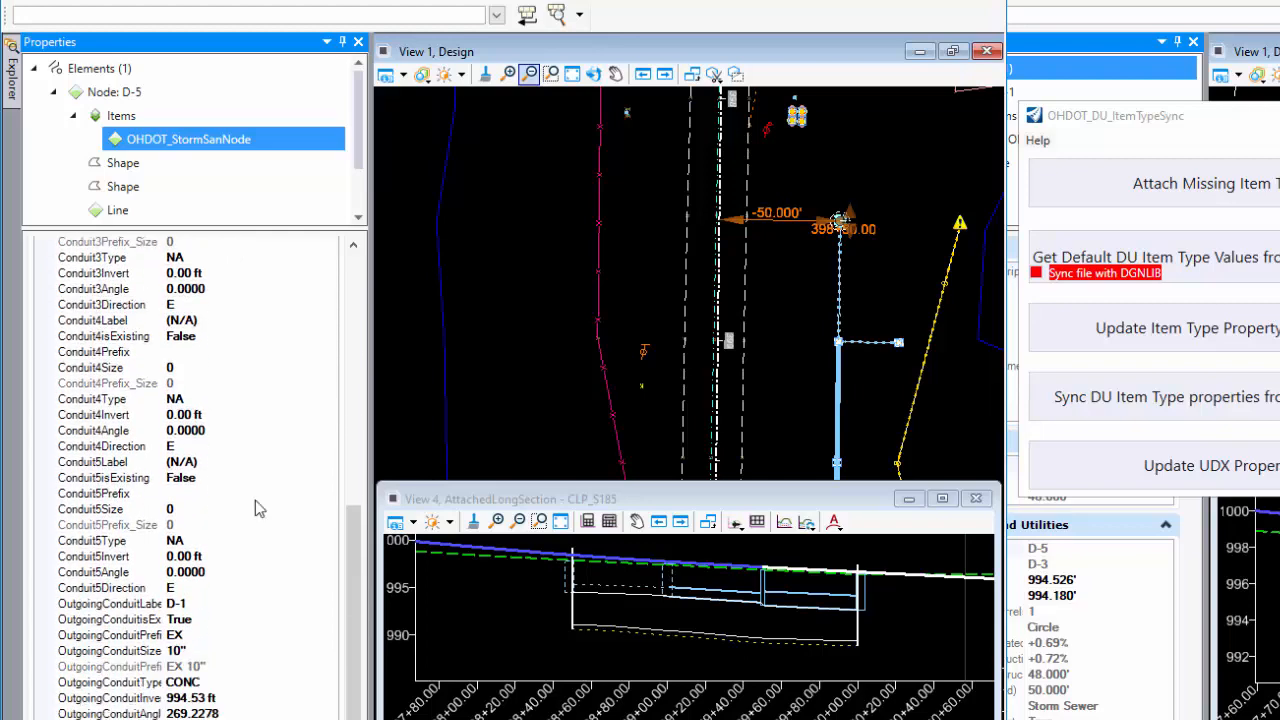
pyautogui.scroll(3, 92, 608)
pyautogui.scroll(3, 92, 608)
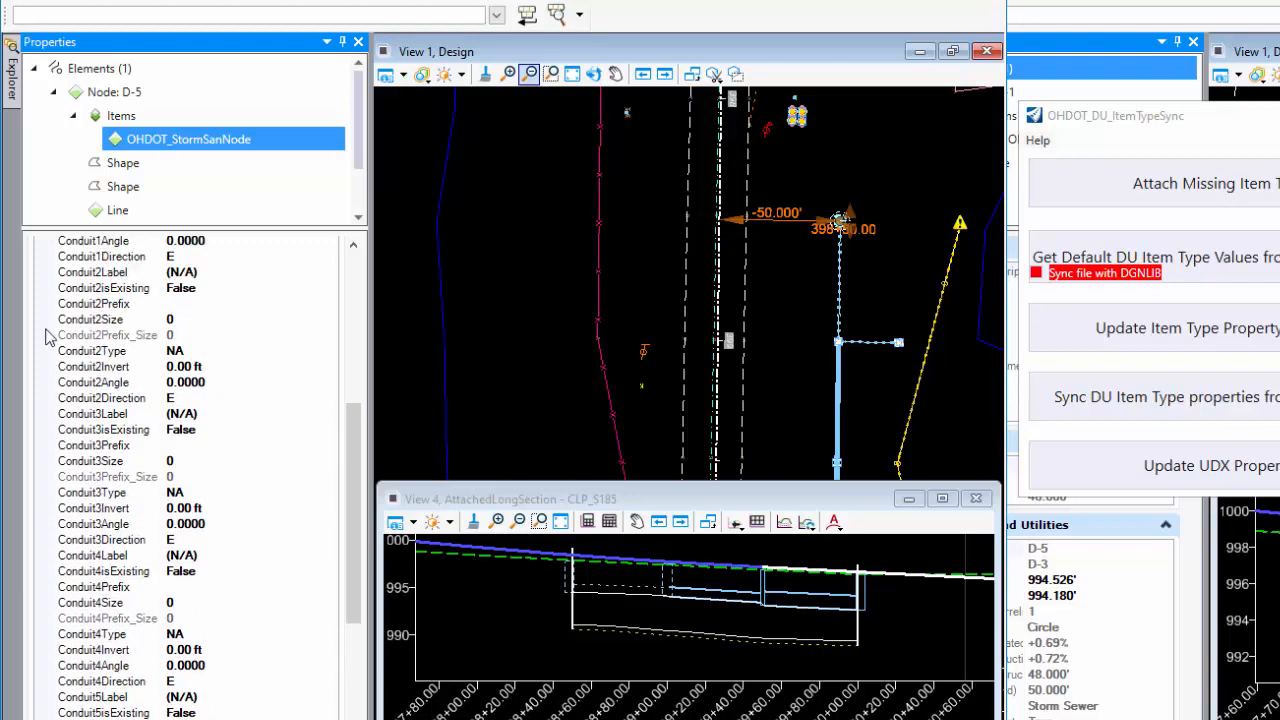
pyautogui.scroll(-6, 100, 378)
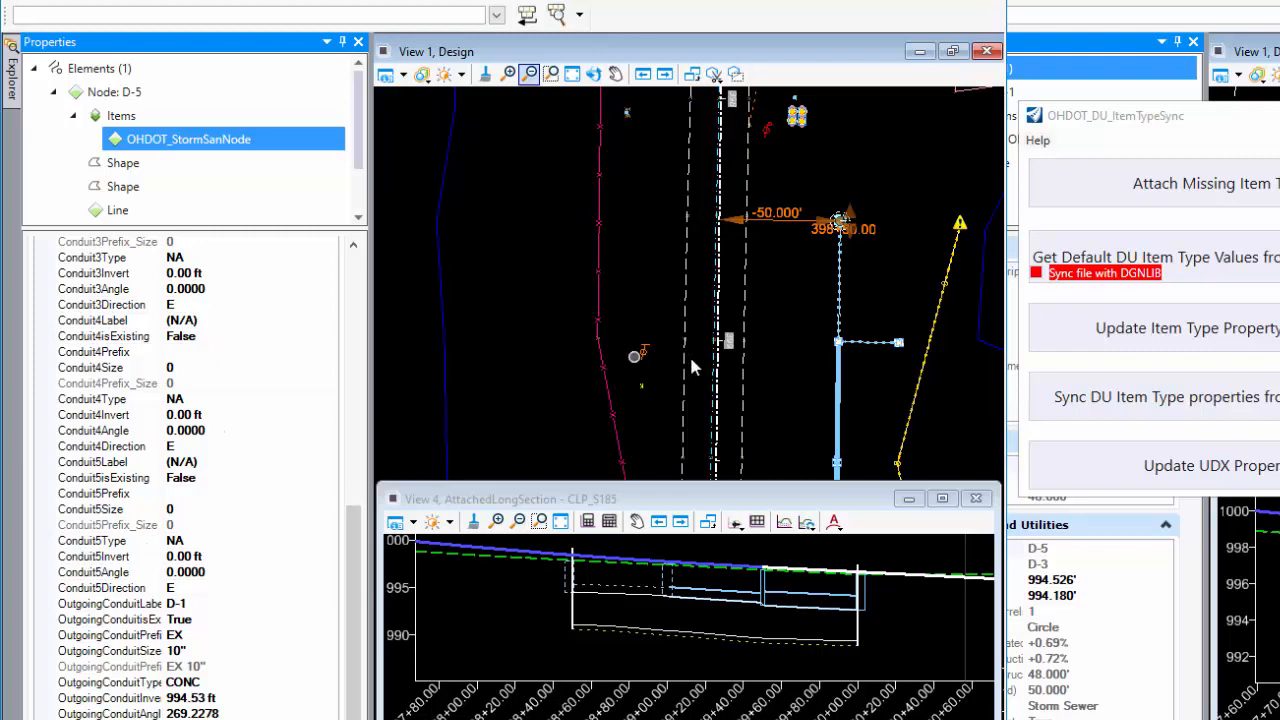
pyautogui.scroll(8, 215, 422)
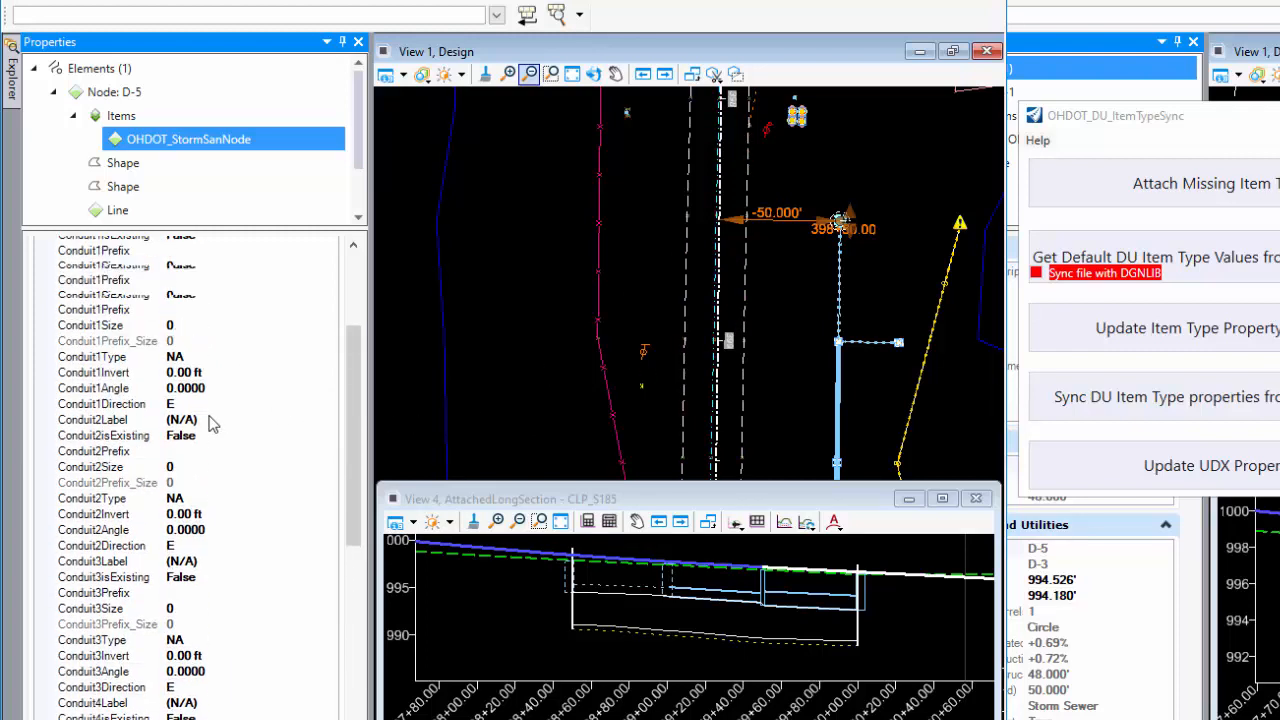
pyautogui.scroll(5, 210, 422)
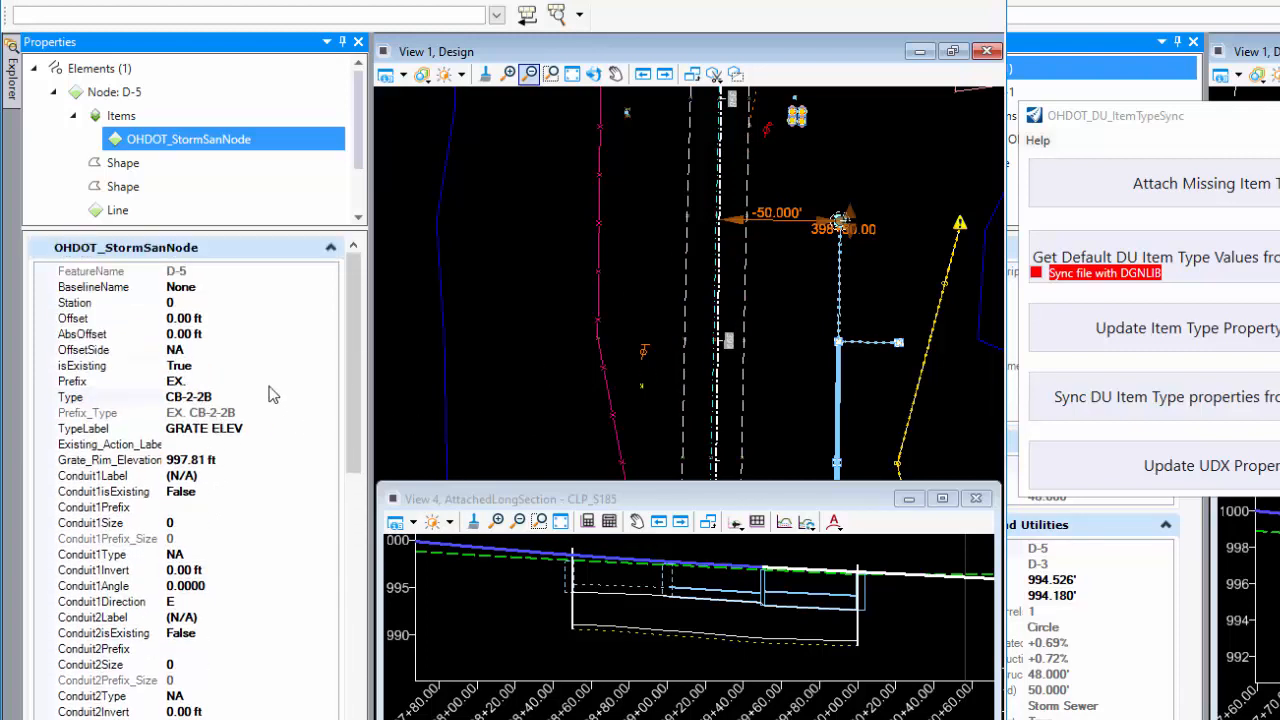
# Check the Station and offset properties of node D-5's OHDOT_StormSanNode item and display the node's own utility properties
pyautogui.click(181, 305)
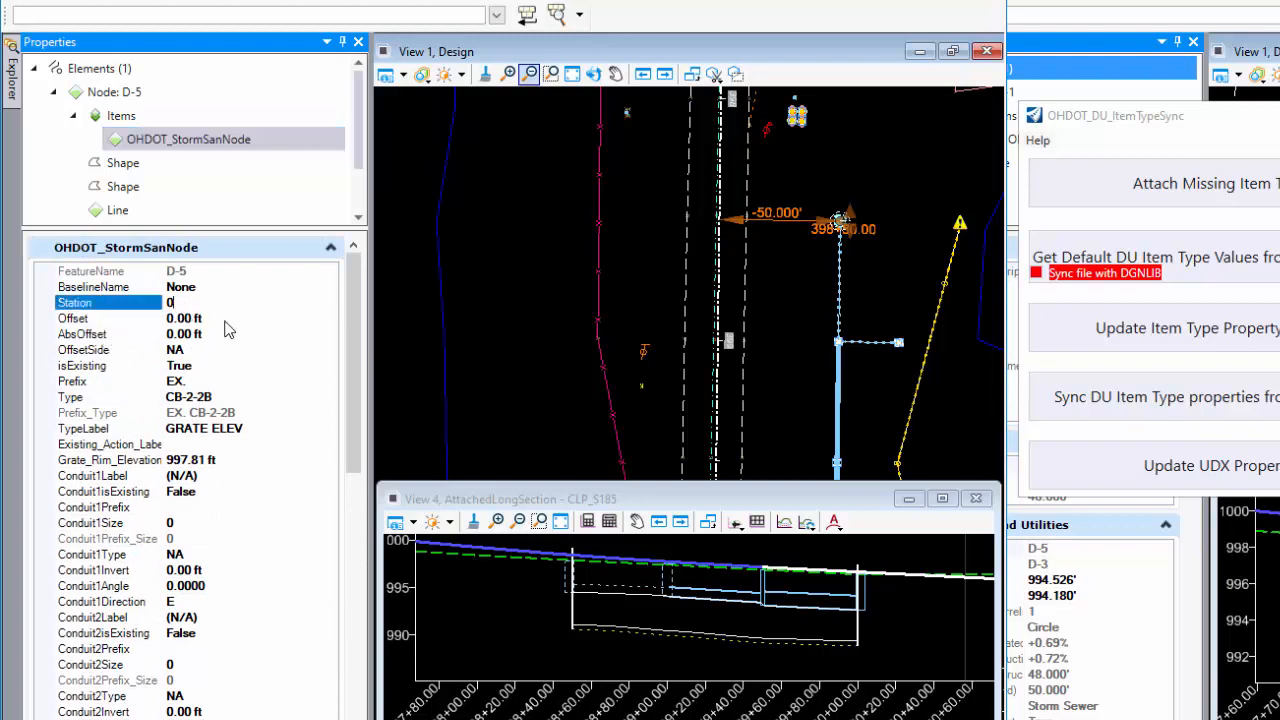
pyautogui.click(225, 330)
pyautogui.click(221, 316)
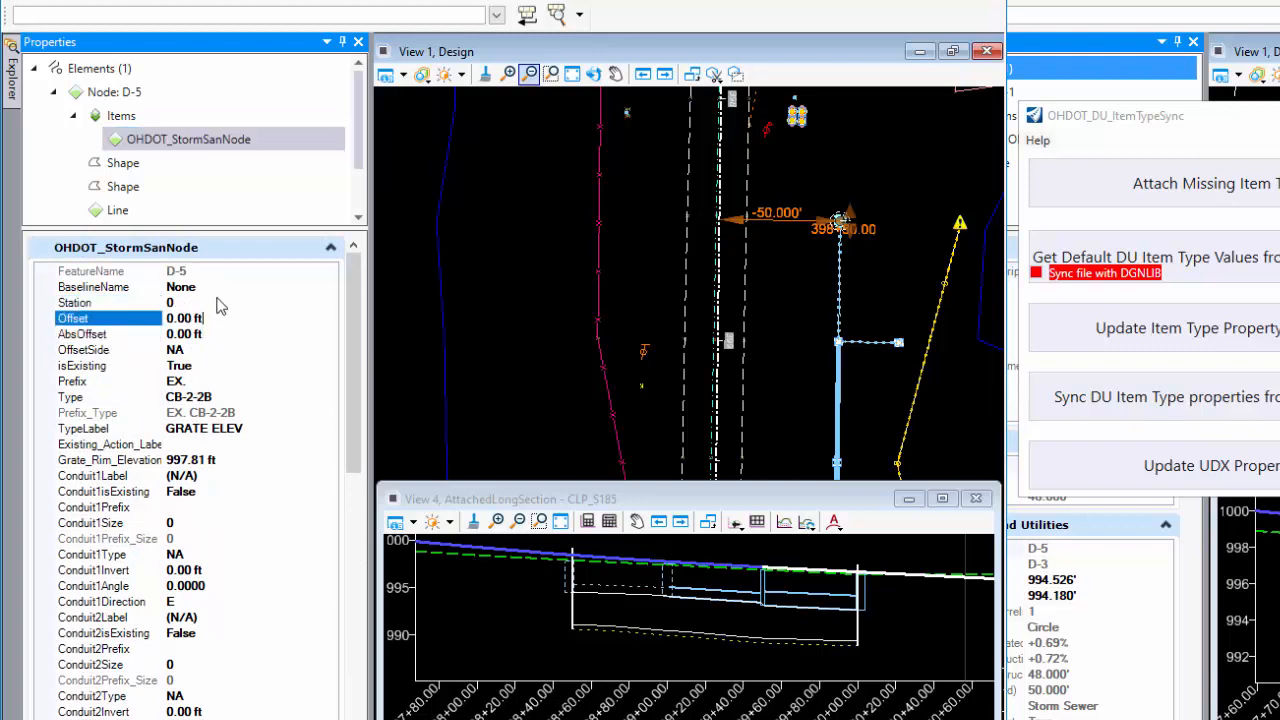
pyautogui.click(217, 299)
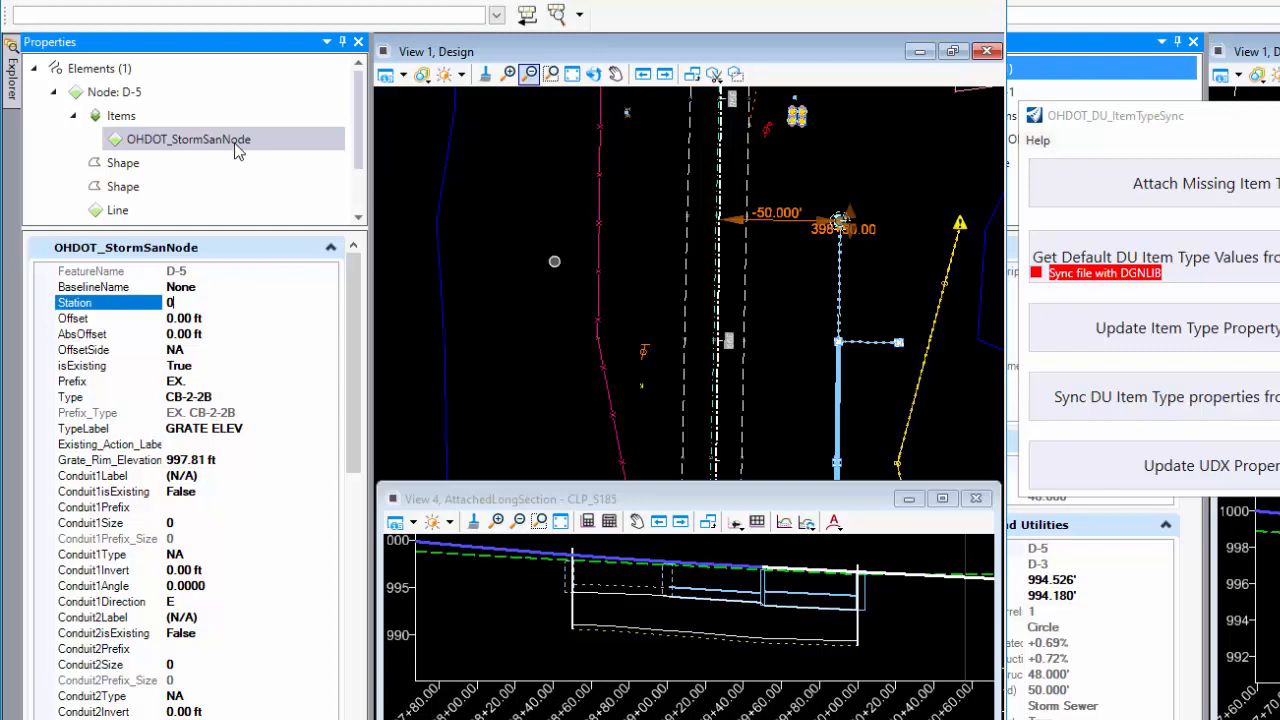
pyautogui.click(130, 93)
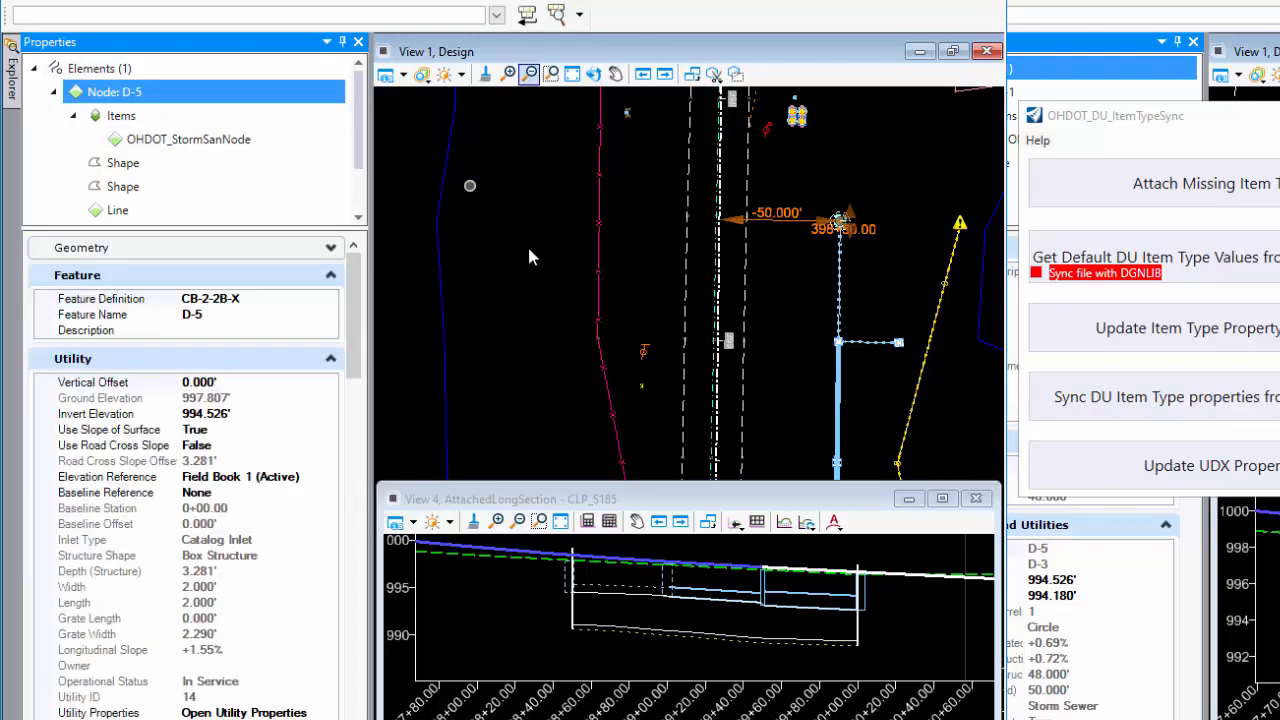
# Set the Baseline Reference of node D-5 to the CLP_S185 centerline and check its baseline station and offset
pyautogui.click(108, 495)
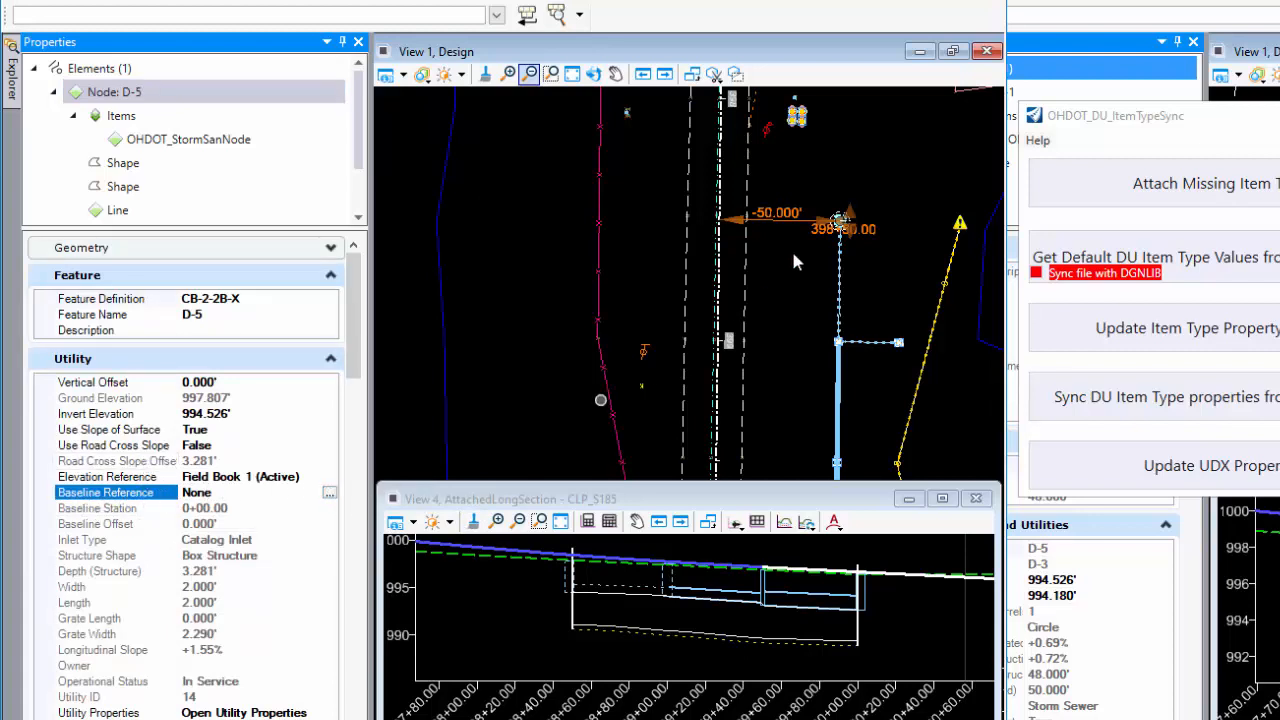
pyautogui.click(330, 494)
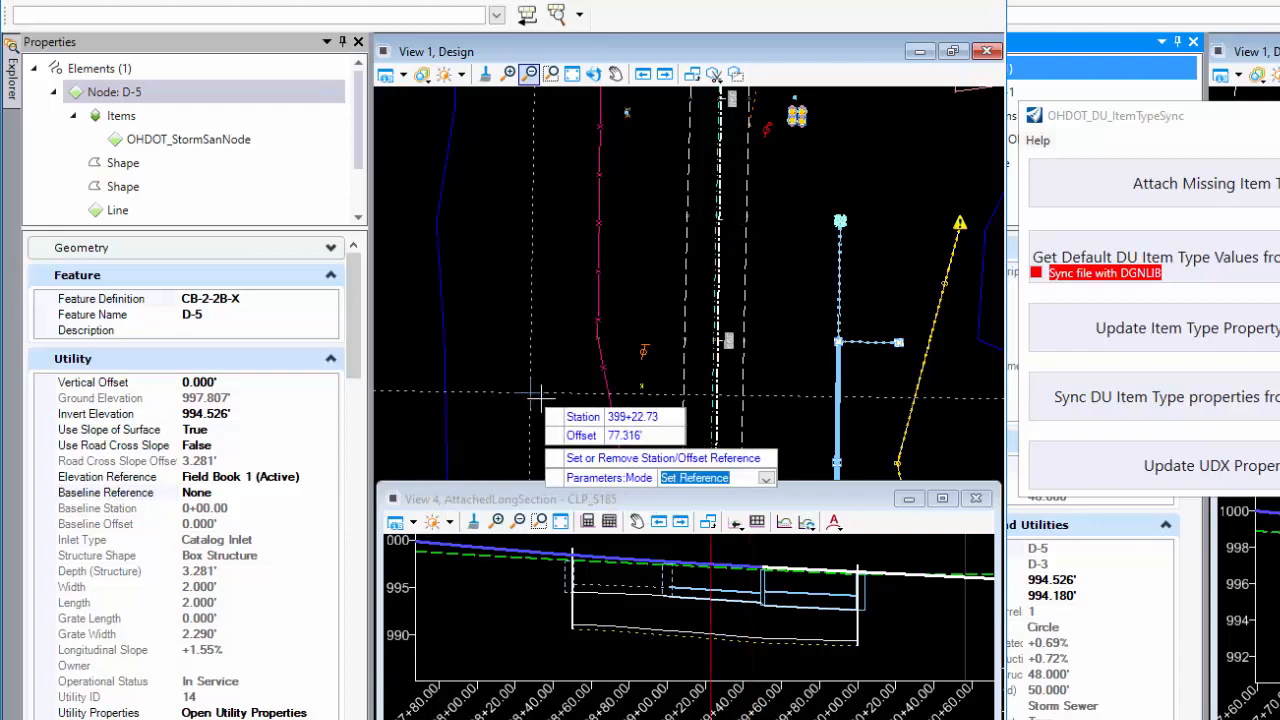
pyautogui.click(540, 277)
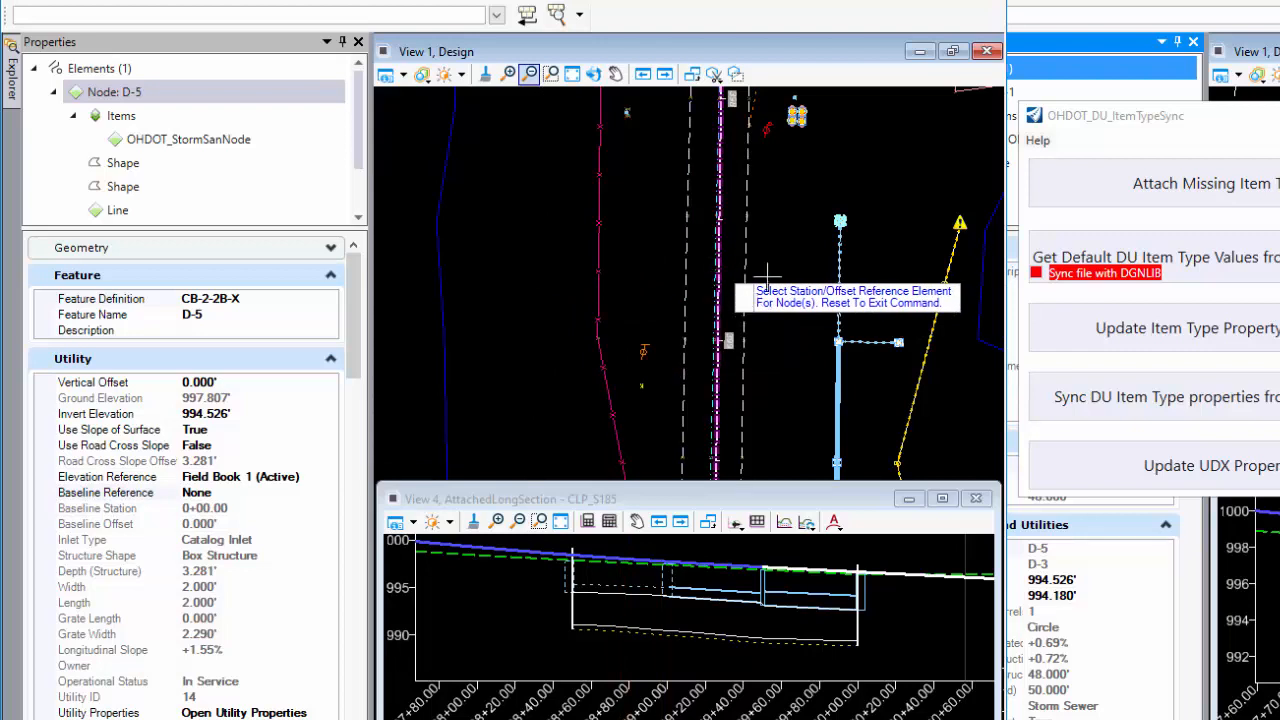
pyautogui.click(720, 267)
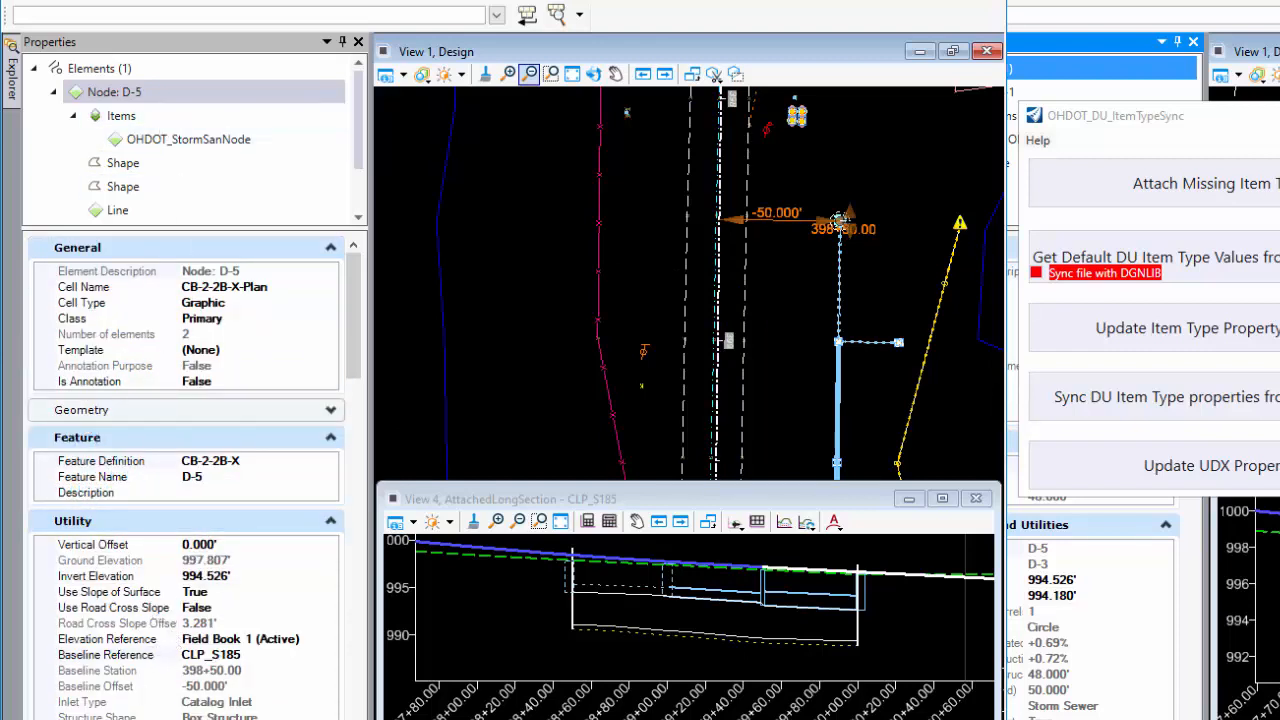
pyautogui.scroll(-1, 240, 635)
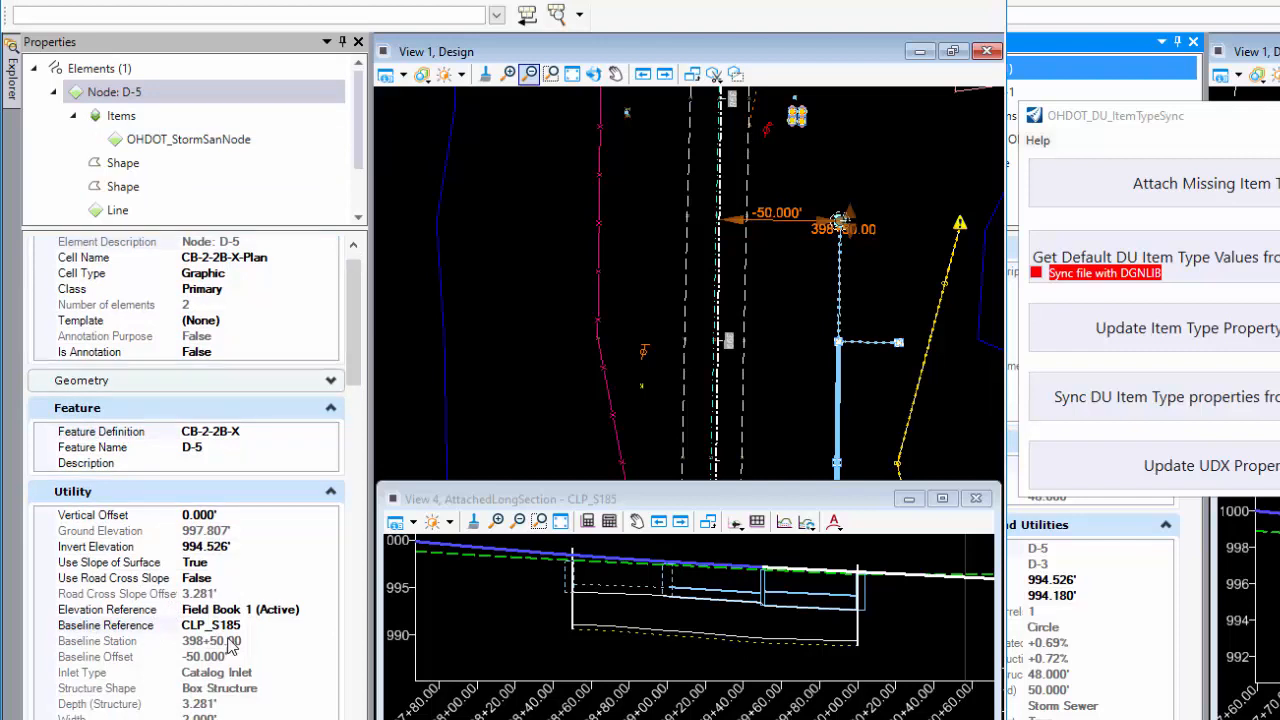
pyautogui.click(663, 225)
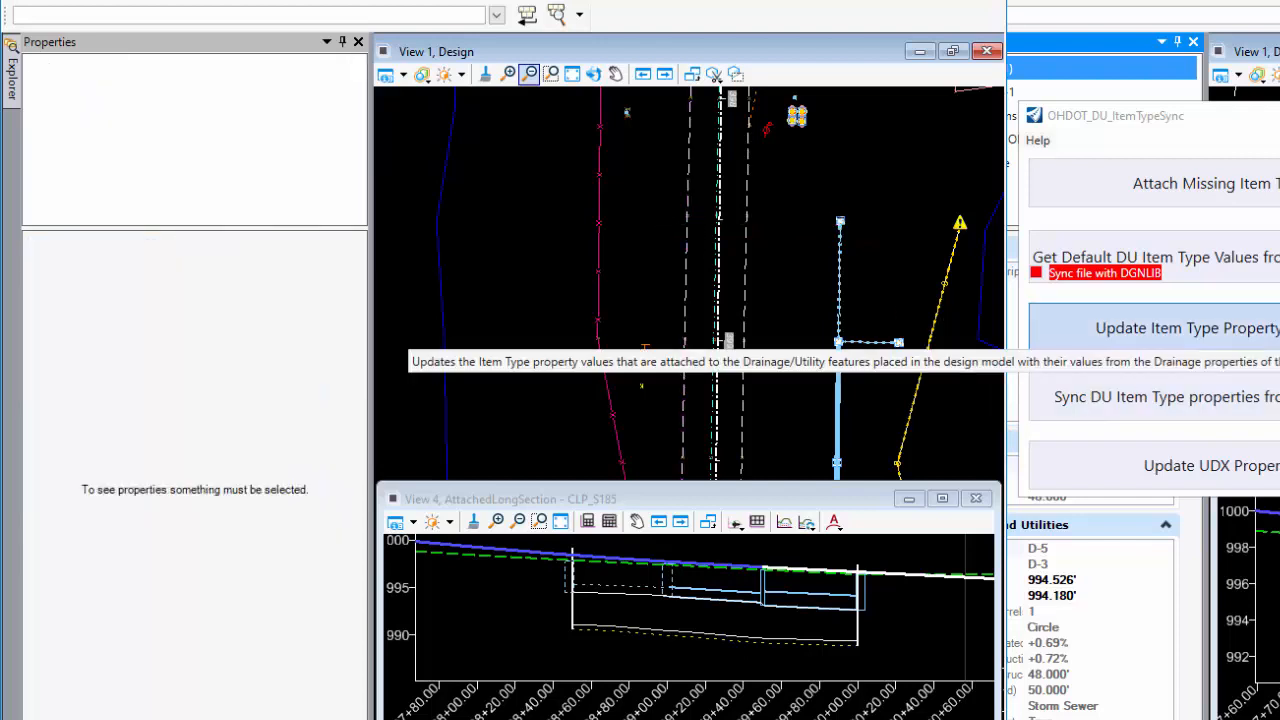
# Update the item type property values from the DU drainage properties and display the OHDOT_StormSanNode item of plan node D-5
pyautogui.click(1180, 330)
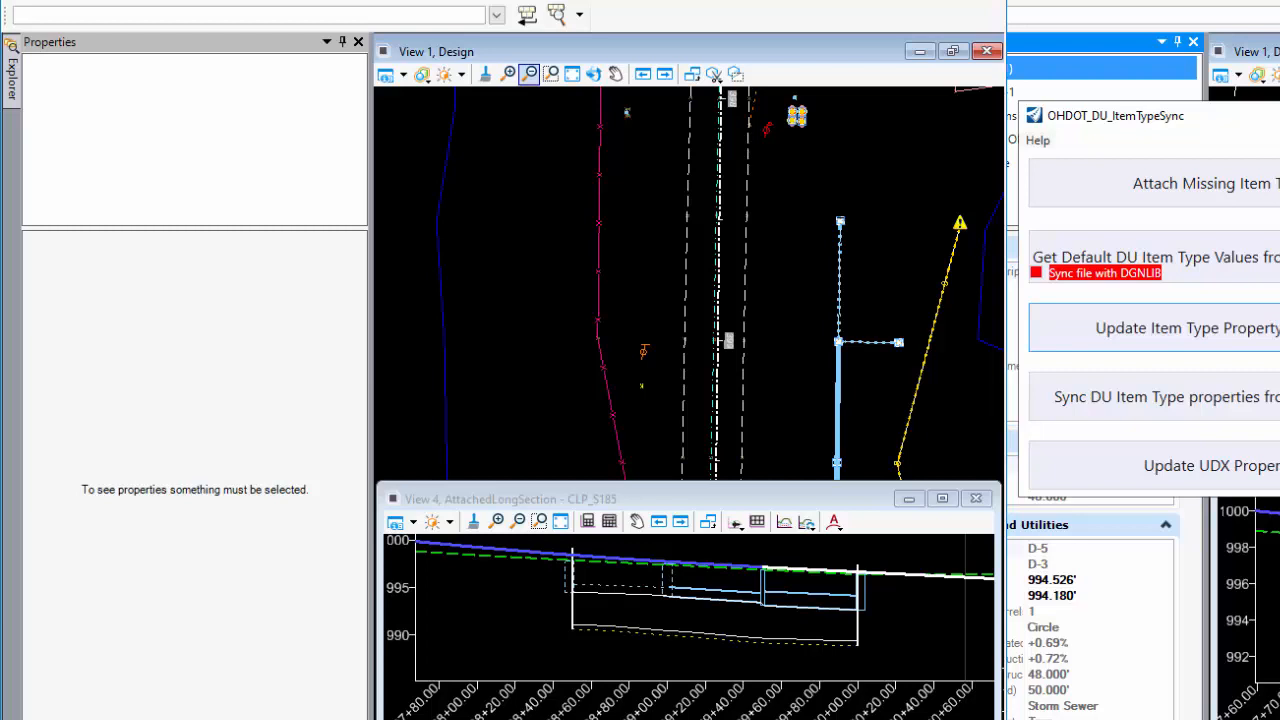
pyautogui.click(840, 217)
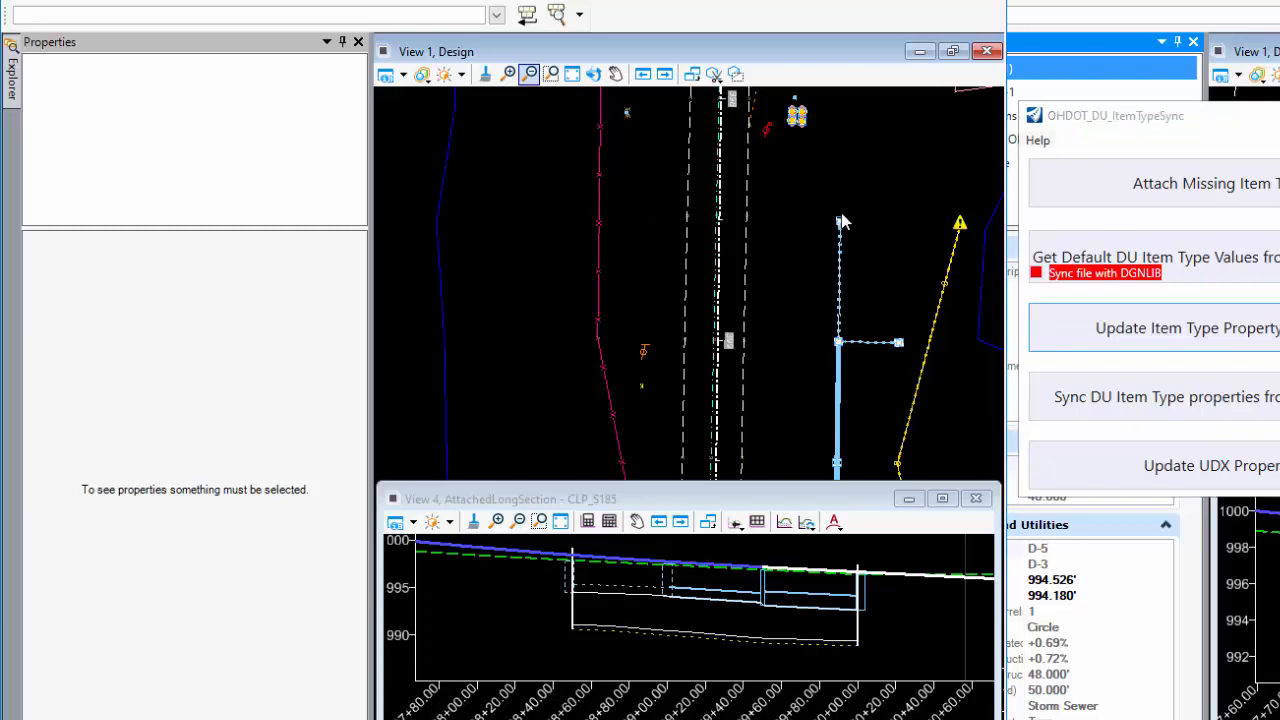
pyautogui.click(840, 217)
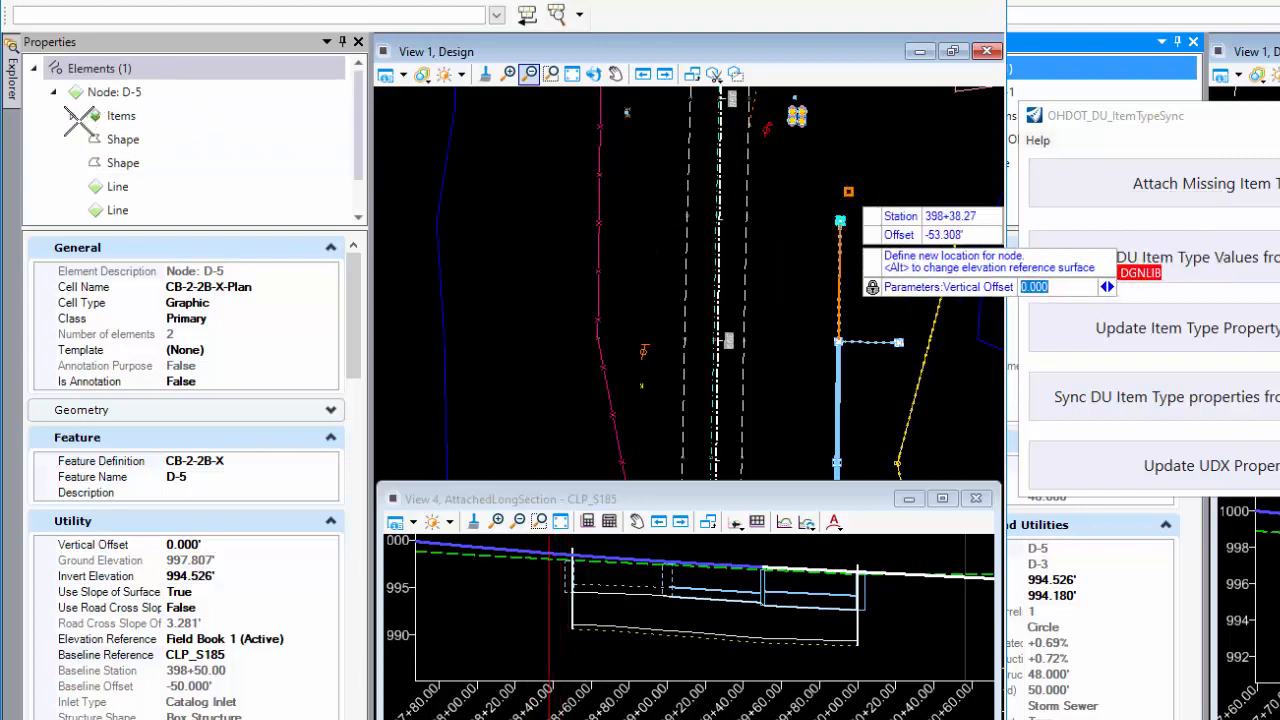
pyautogui.click(71, 119)
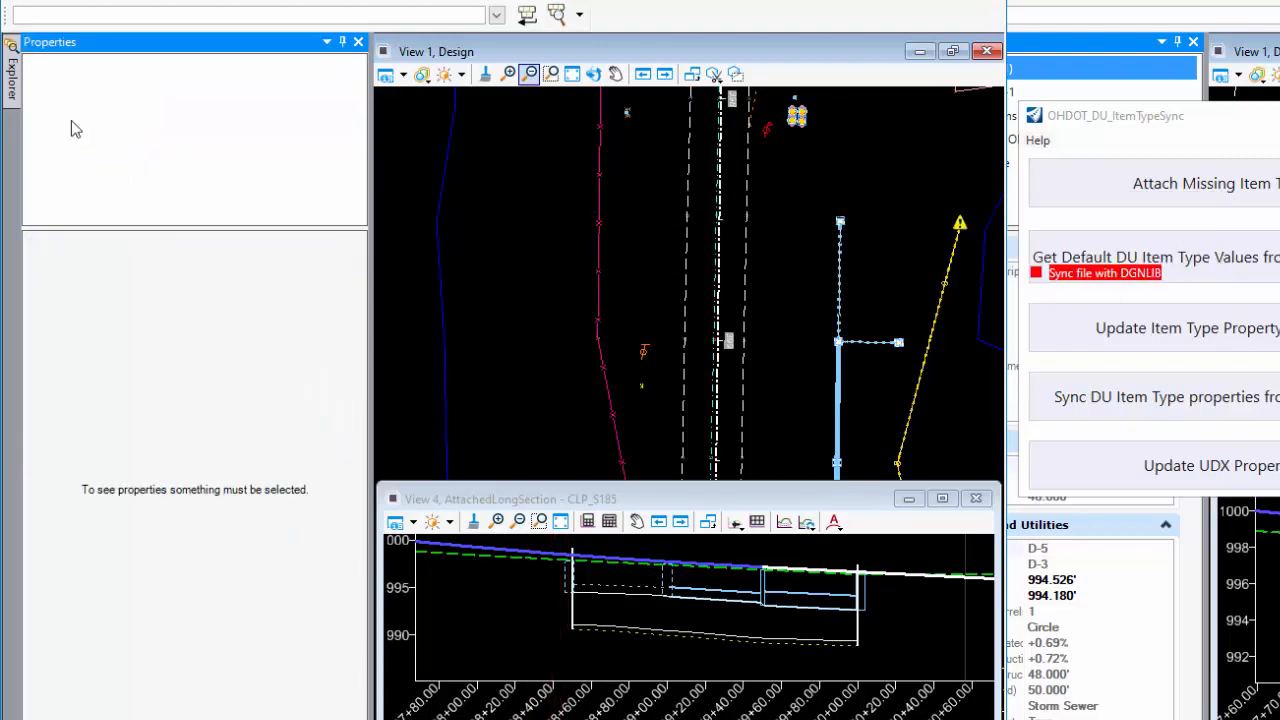
pyautogui.click(846, 216)
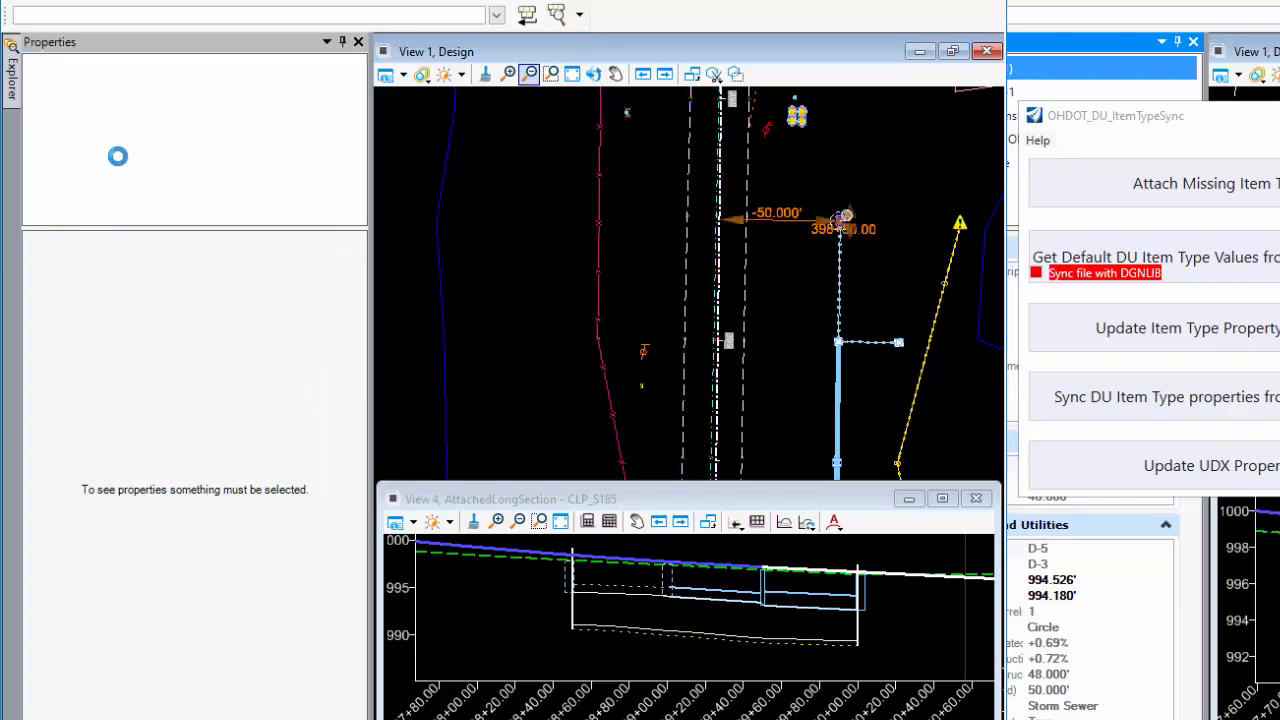
pyautogui.click(72, 116)
pyautogui.click(160, 146)
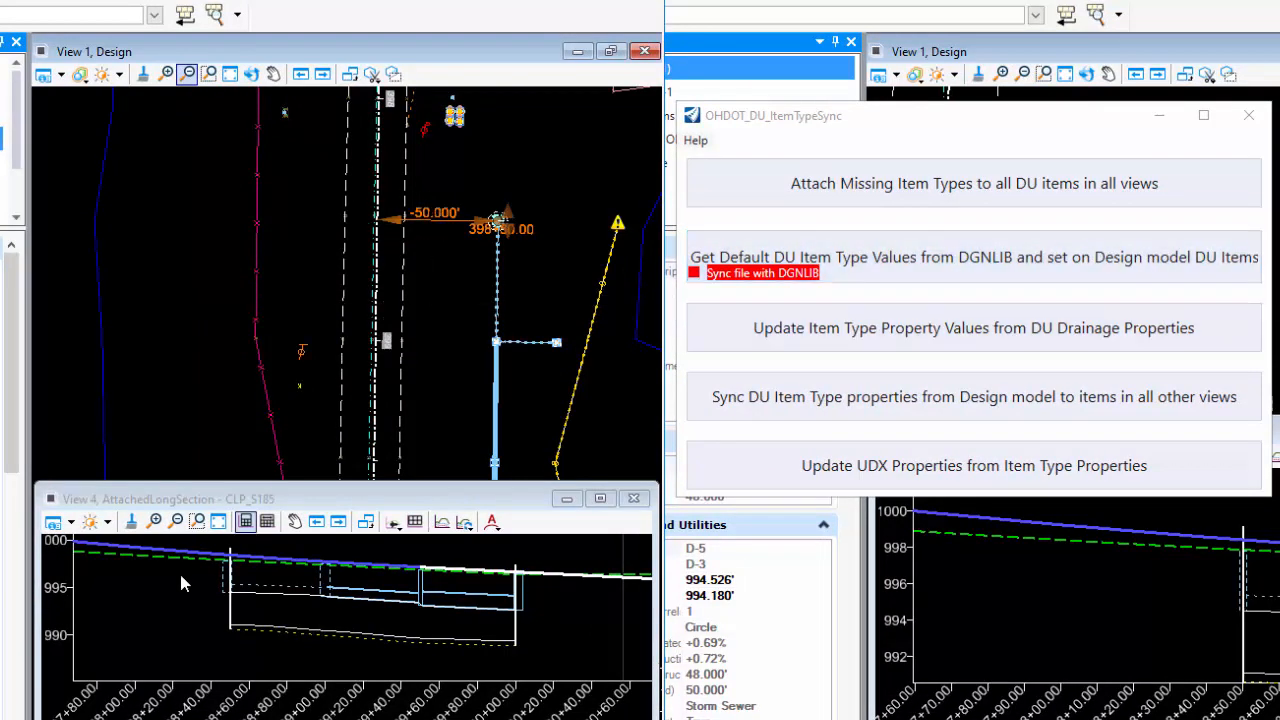
# Display the OHDOT_StormSanNode item of node D-5 in the CLP_S185 long section
pyautogui.click(220, 585)
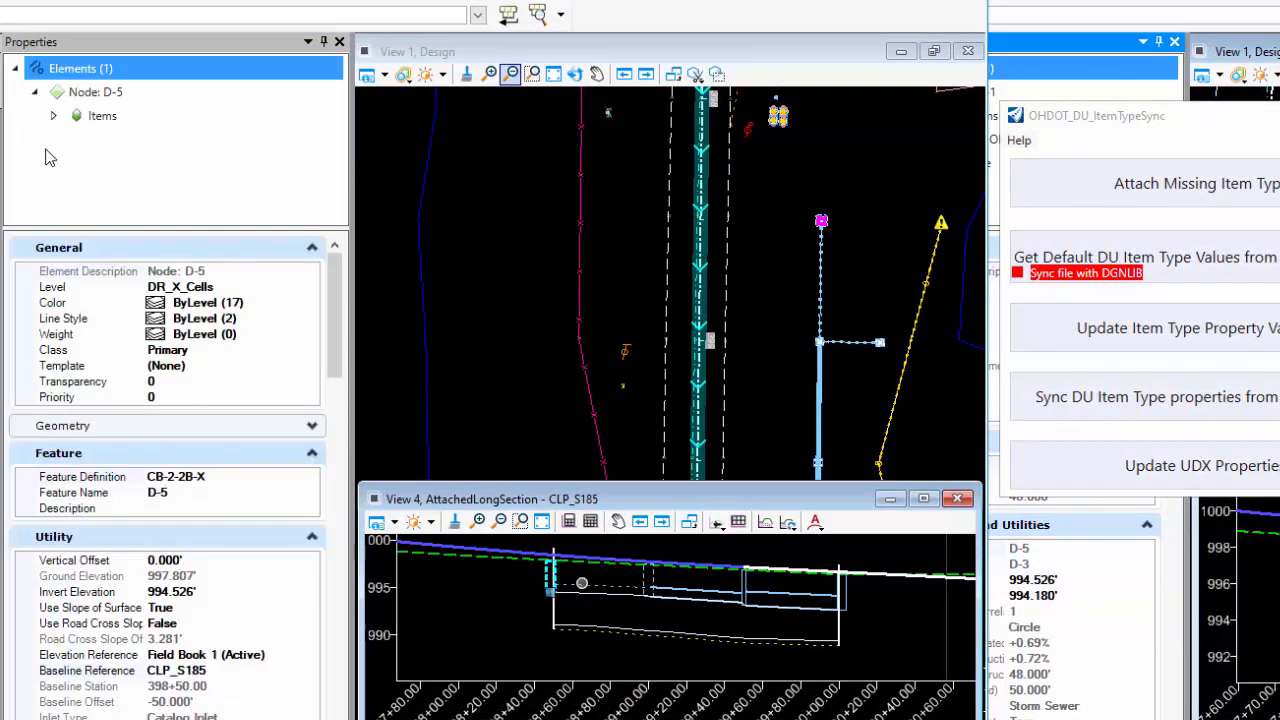
pyautogui.click(53, 116)
pyautogui.click(55, 117)
pyautogui.click(95, 141)
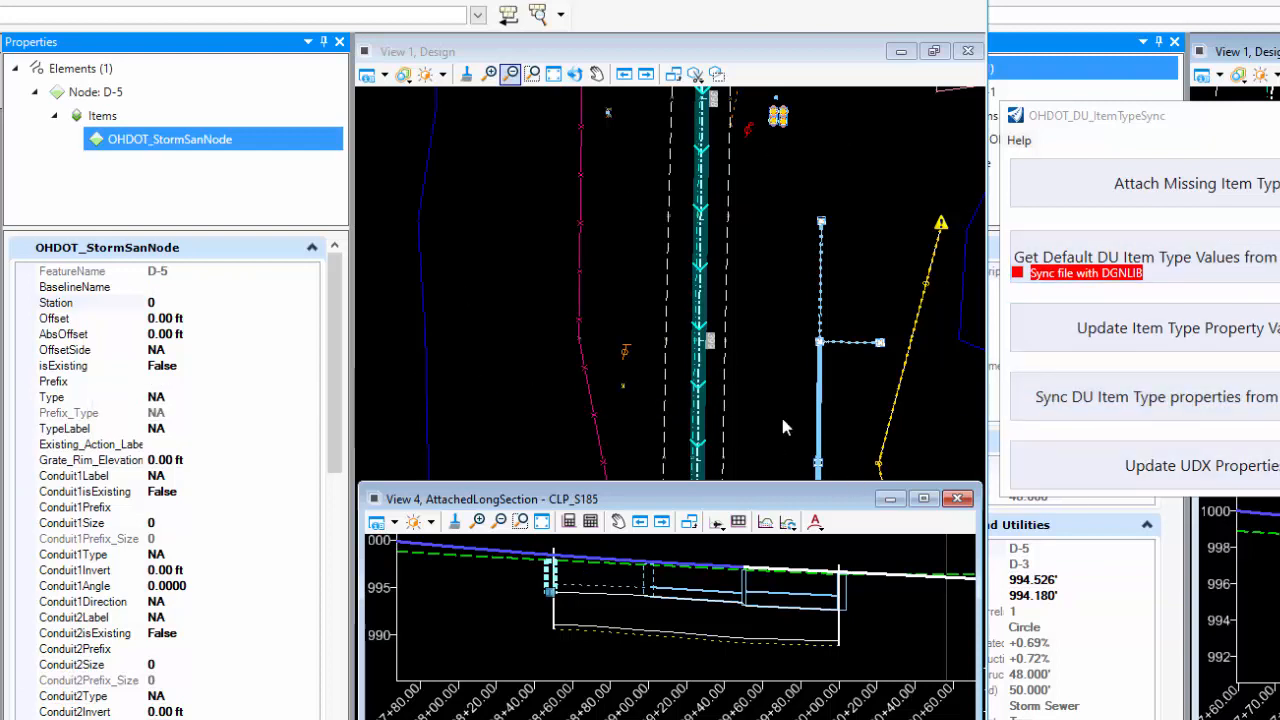
# Reselect node D-5 in the plan view and review its OHDOT_StormSanNode values for comparison with the long section item
pyautogui.click(838, 229)
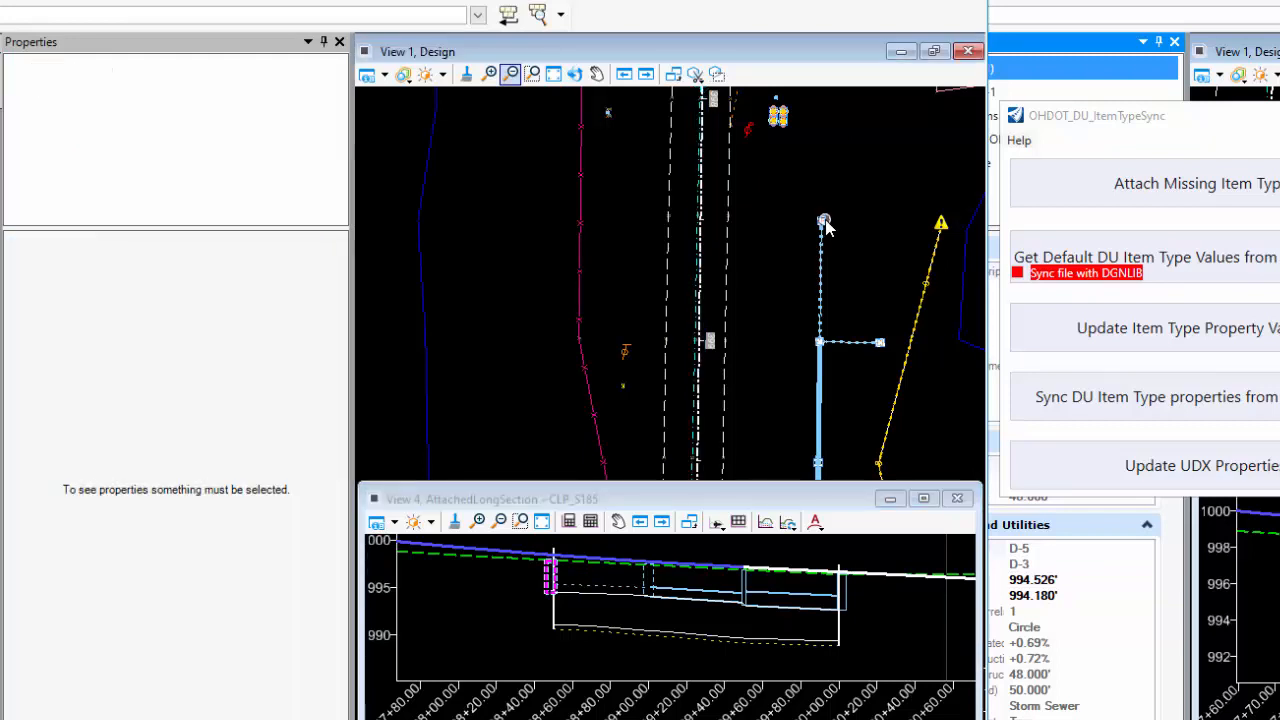
pyautogui.click(825, 221)
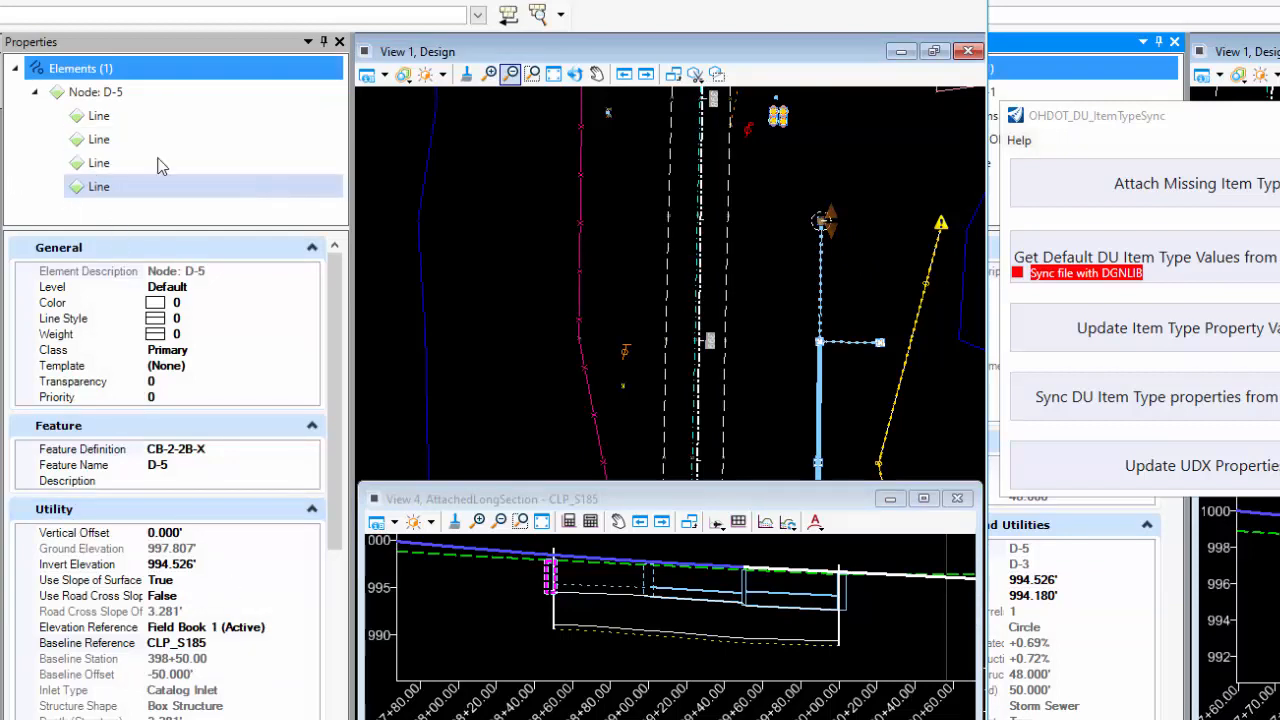
pyautogui.click(865, 262)
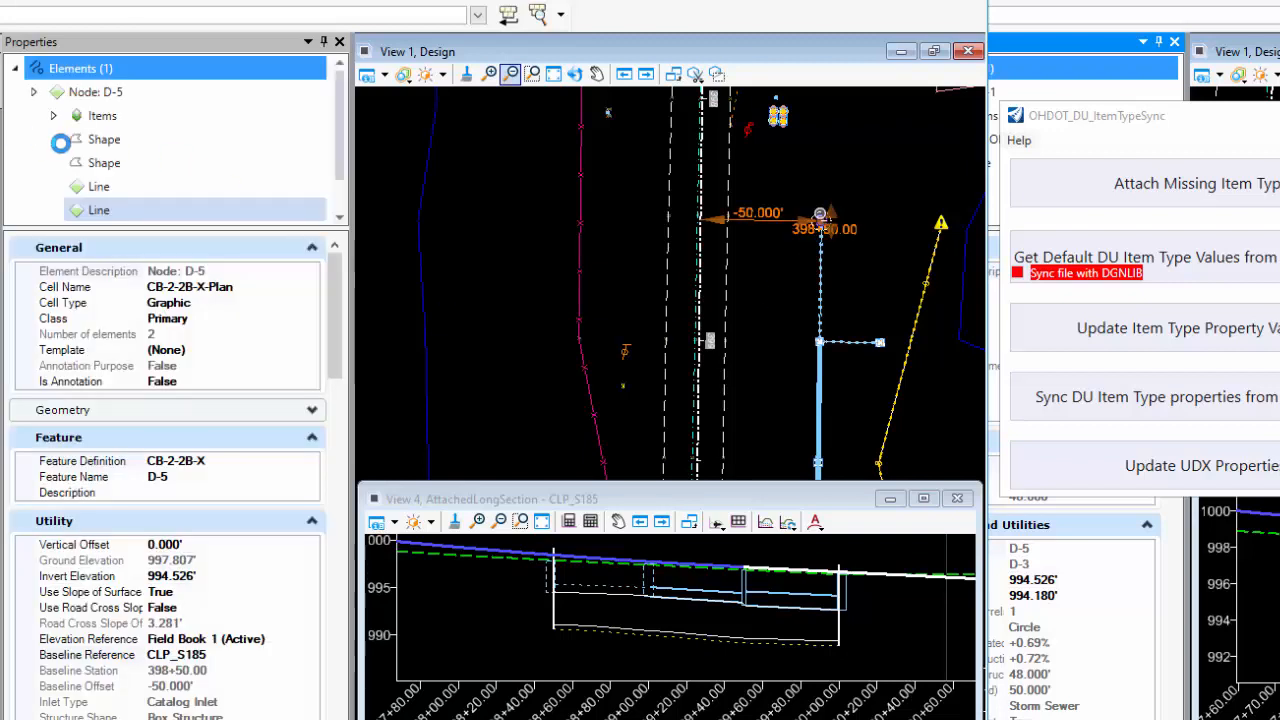
pyautogui.click(53, 115)
pyautogui.click(150, 139)
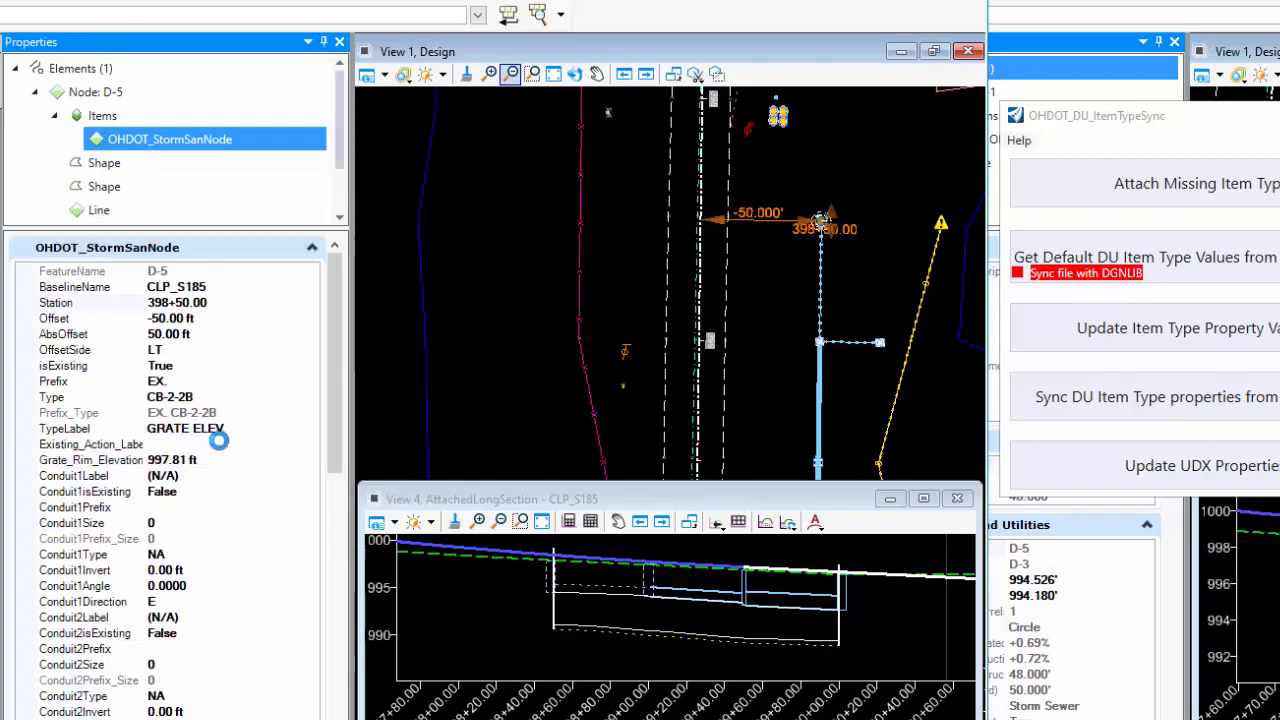
pyautogui.click(165, 443)
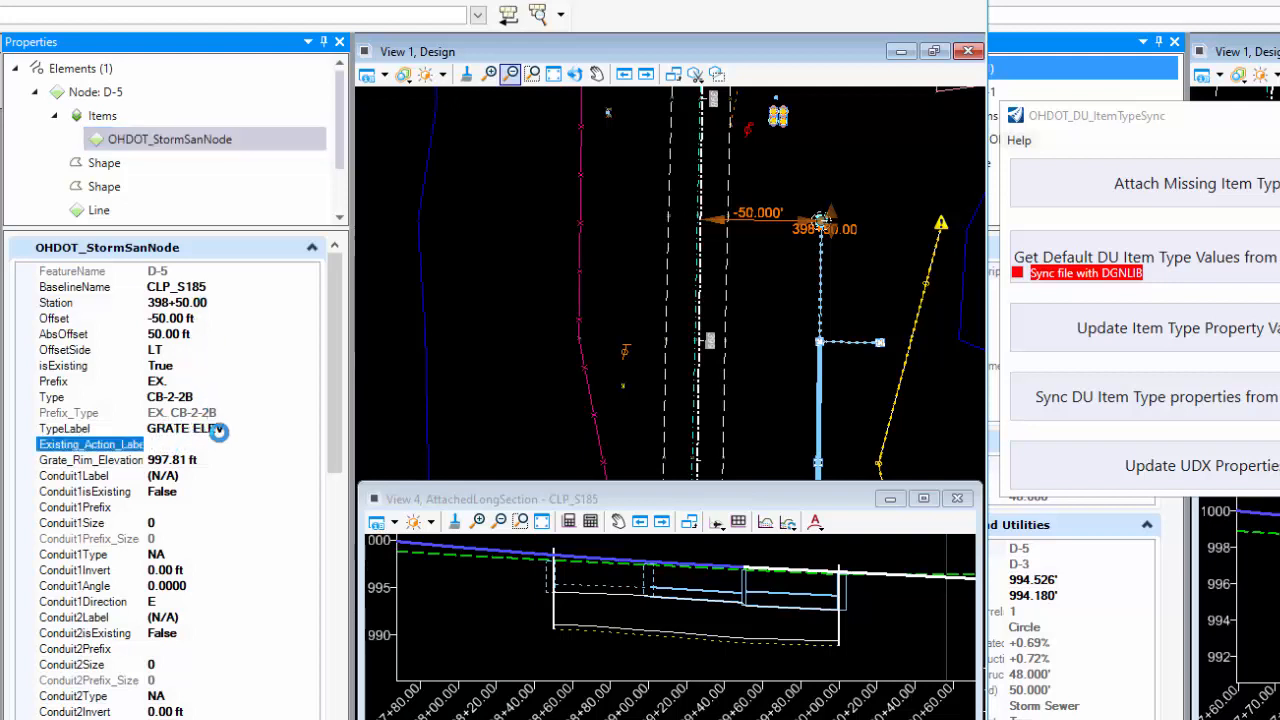
pyautogui.scroll(-2, 191, 528)
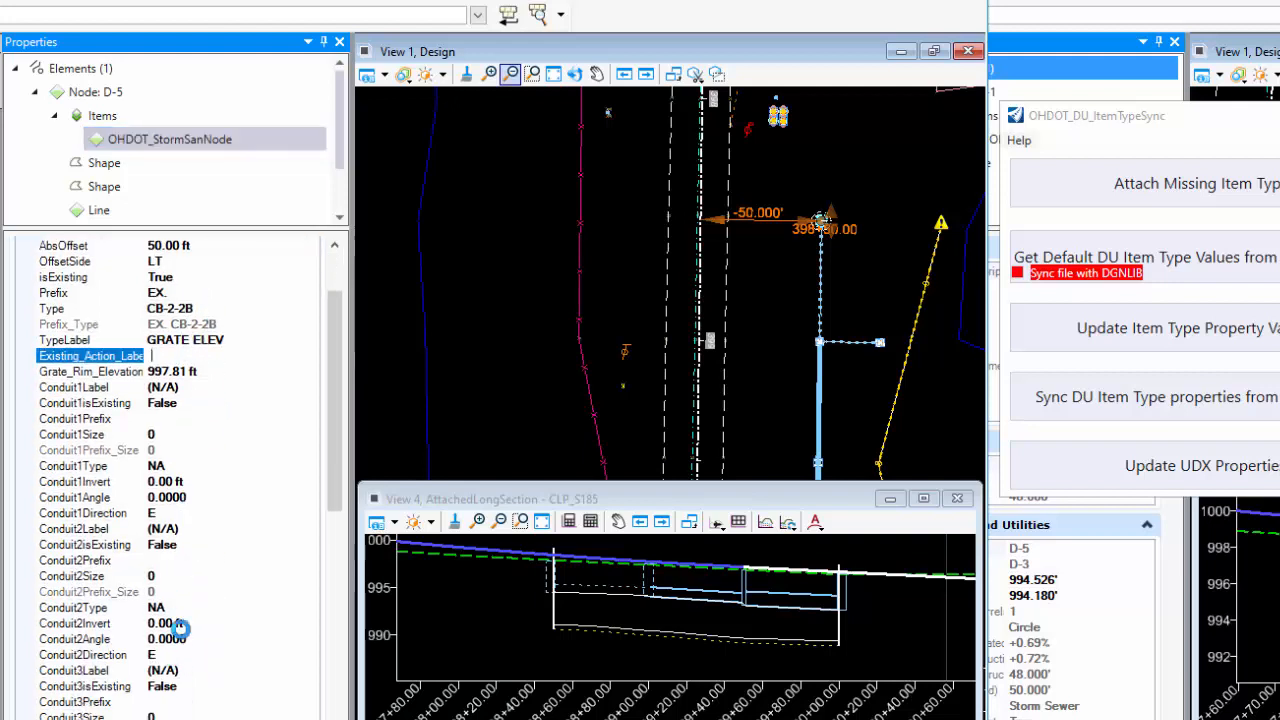
pyautogui.scroll(2, 200, 480)
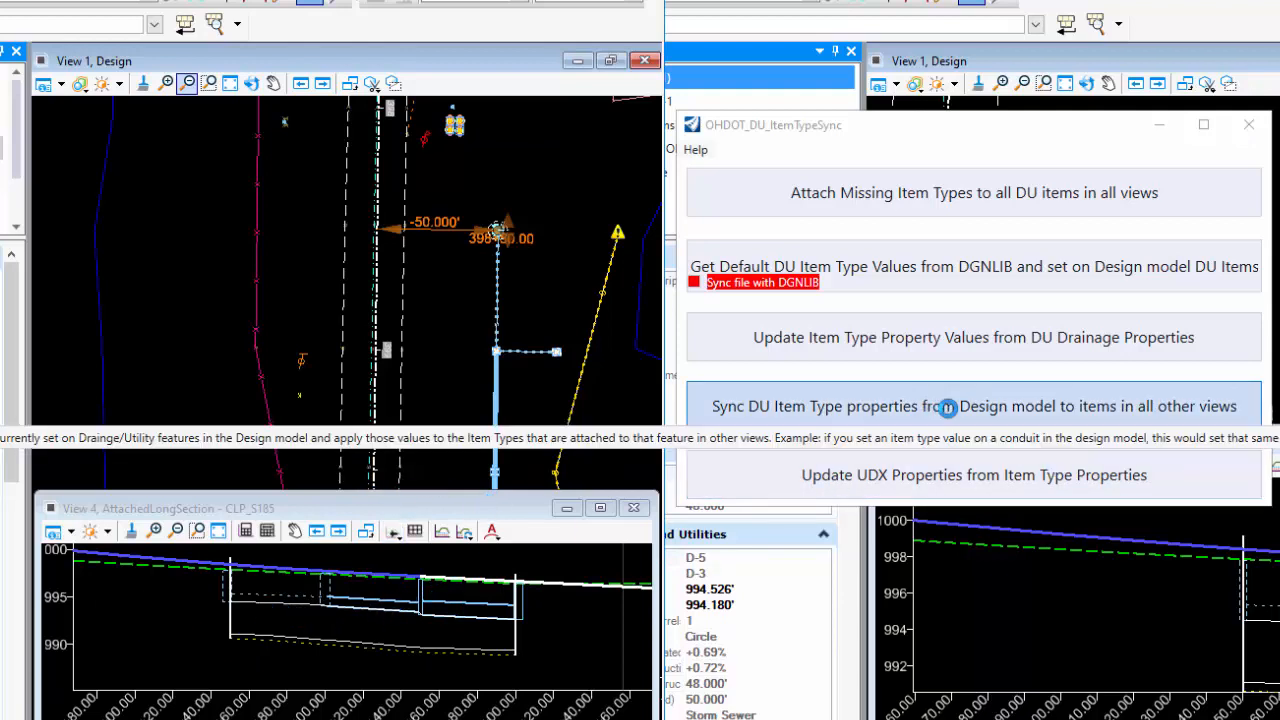
# Sync the DU item type properties from the Design model to all other views and select node D-5 in the long section
pyautogui.click(946, 407)
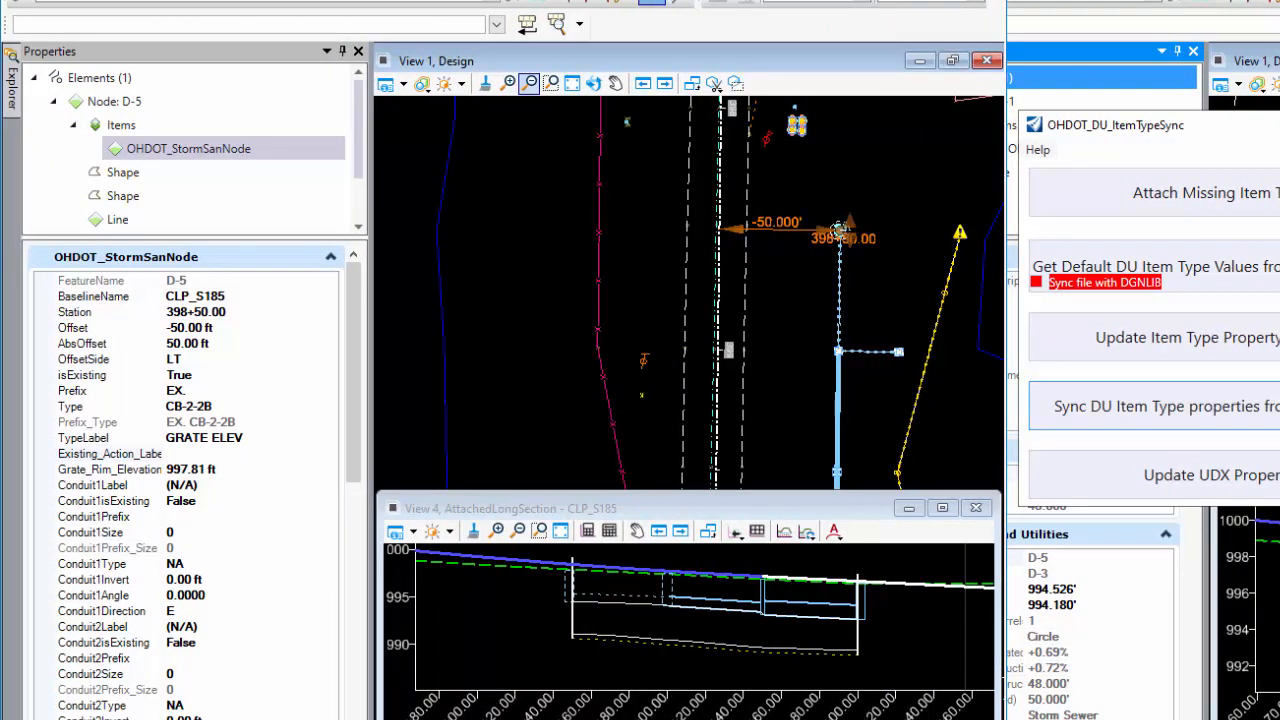
pyautogui.click(560, 598)
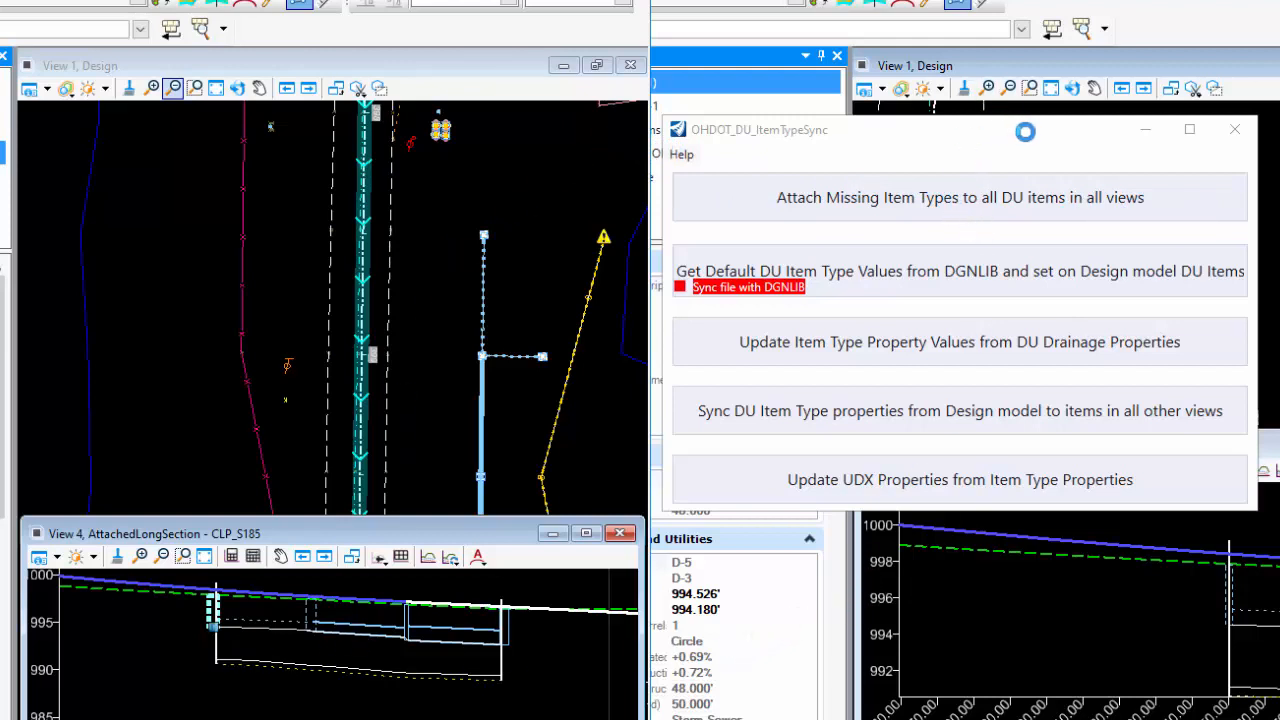
# Switch to the other open design session and attach the missing item types to all DU items in all views there
pyautogui.moveTo(1025, 131); pyautogui.dragTo(418, 124)
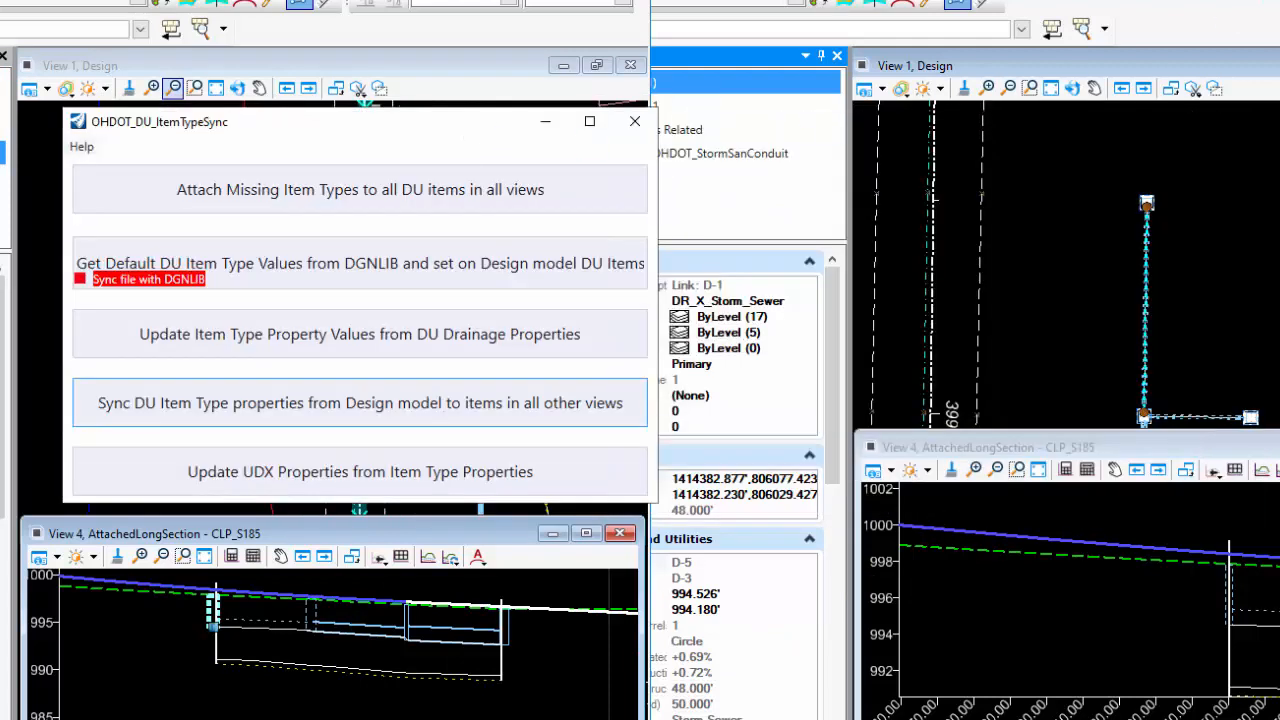
pyautogui.hotkey('alt', 'Tab')
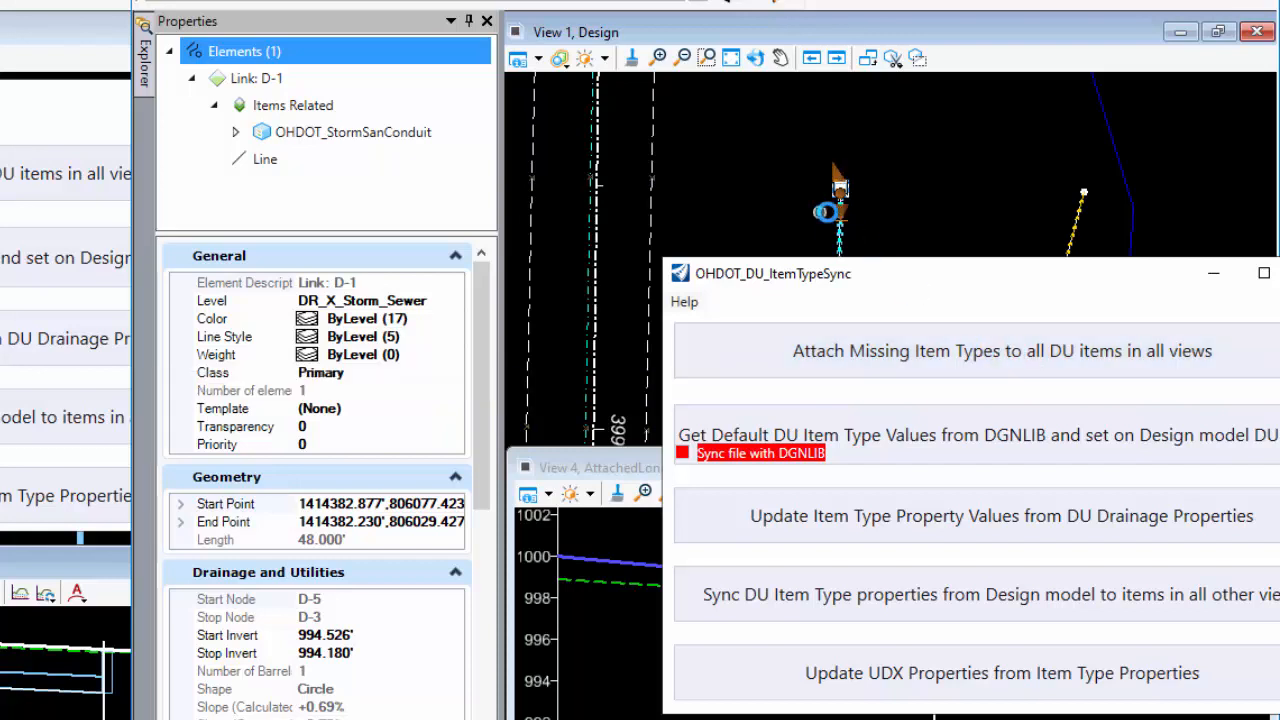
pyautogui.click(944, 357)
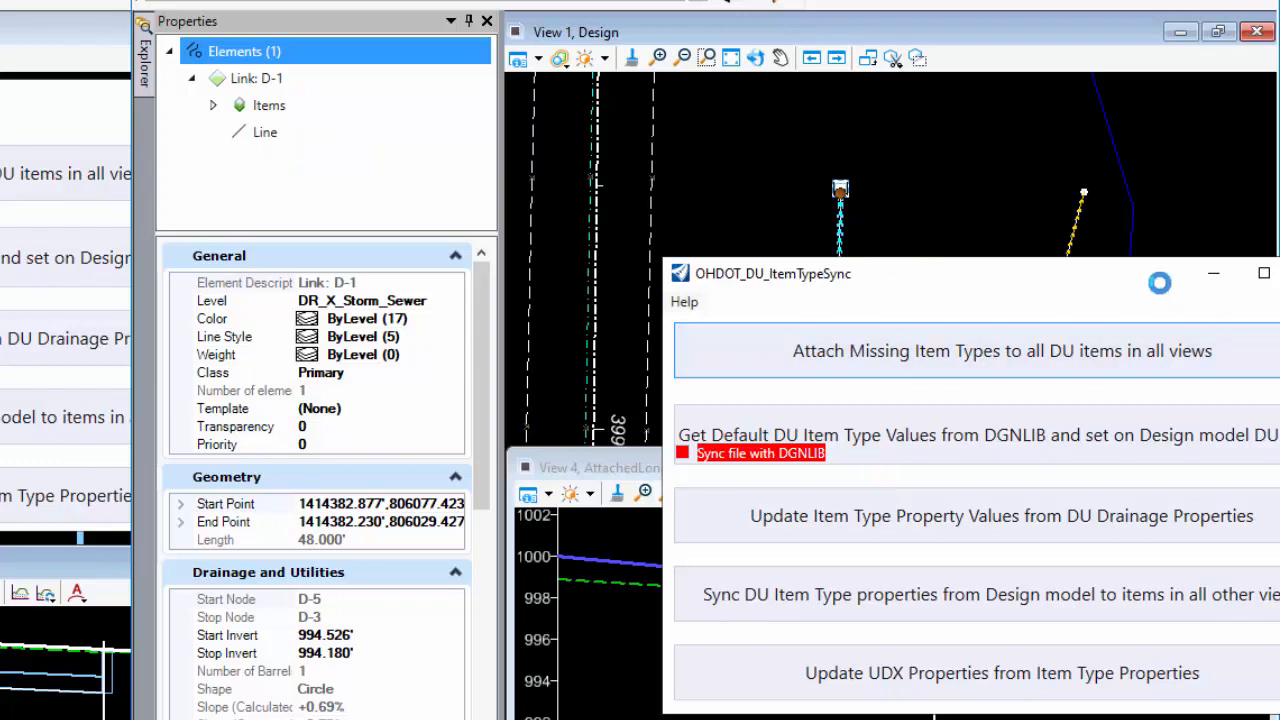
pyautogui.moveTo(7, 295); pyautogui.dragTo(228, 297)
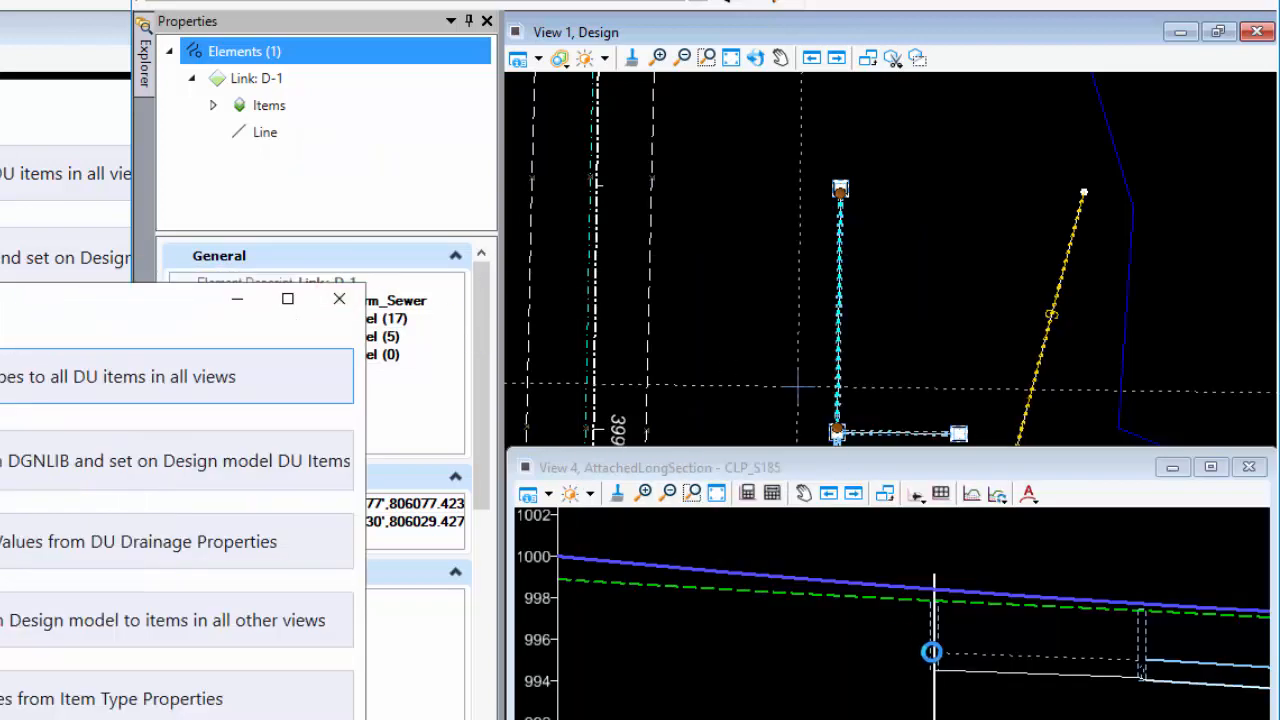
# Select node D-5 in this session's long section and inspect the OHDOT_StormSanNode entries under its Items and Items Related
pyautogui.click(927, 636)
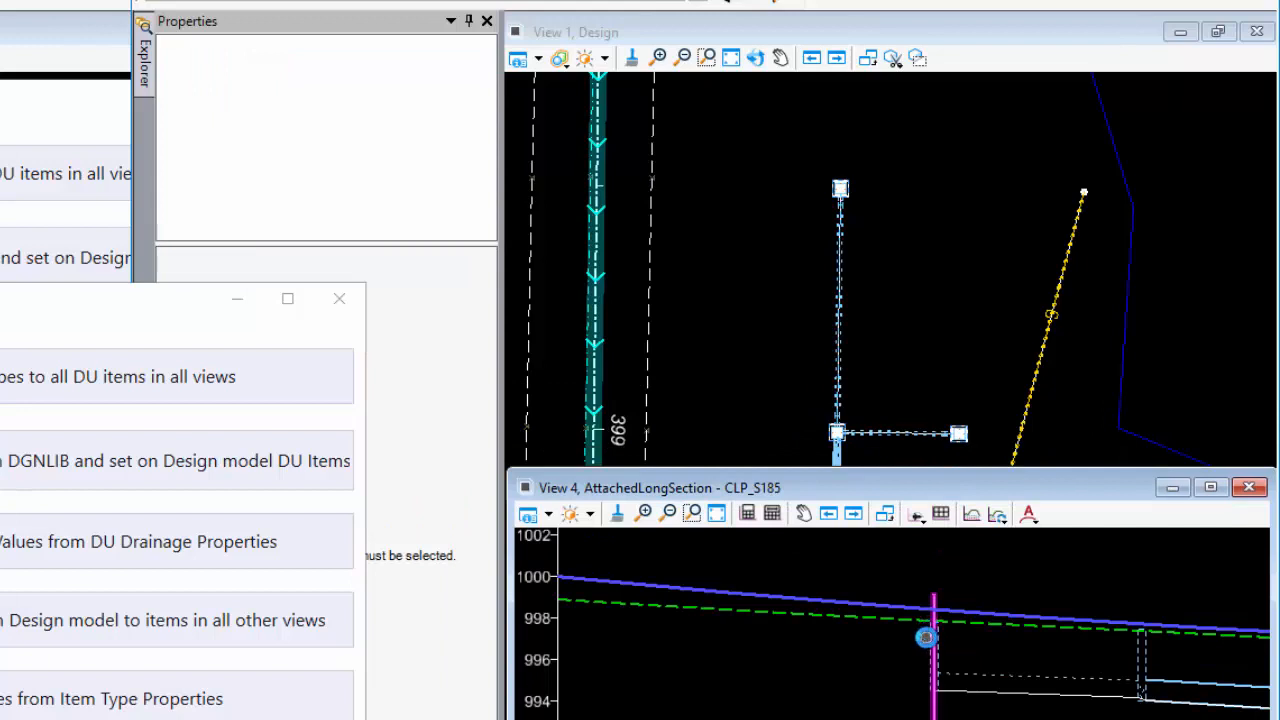
pyautogui.click(935, 641)
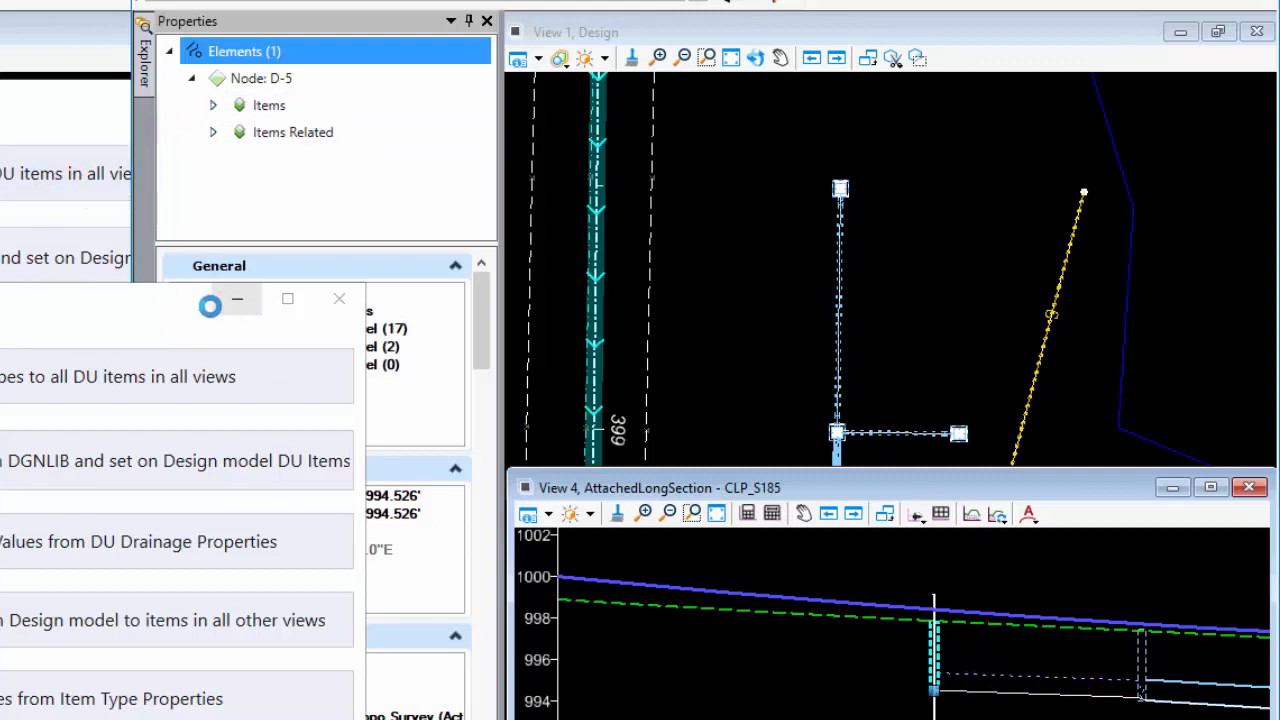
pyautogui.moveTo(209, 305); pyautogui.dragTo(21, 330)
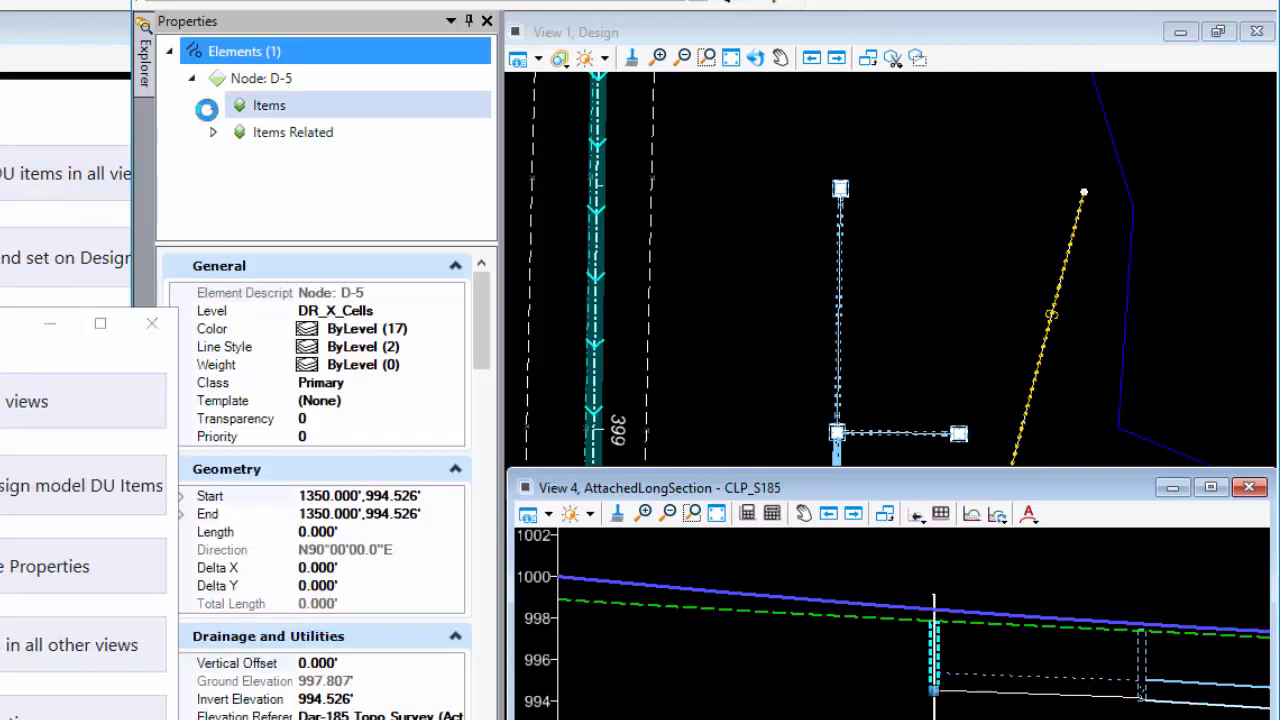
pyautogui.click(209, 106)
pyautogui.click(214, 159)
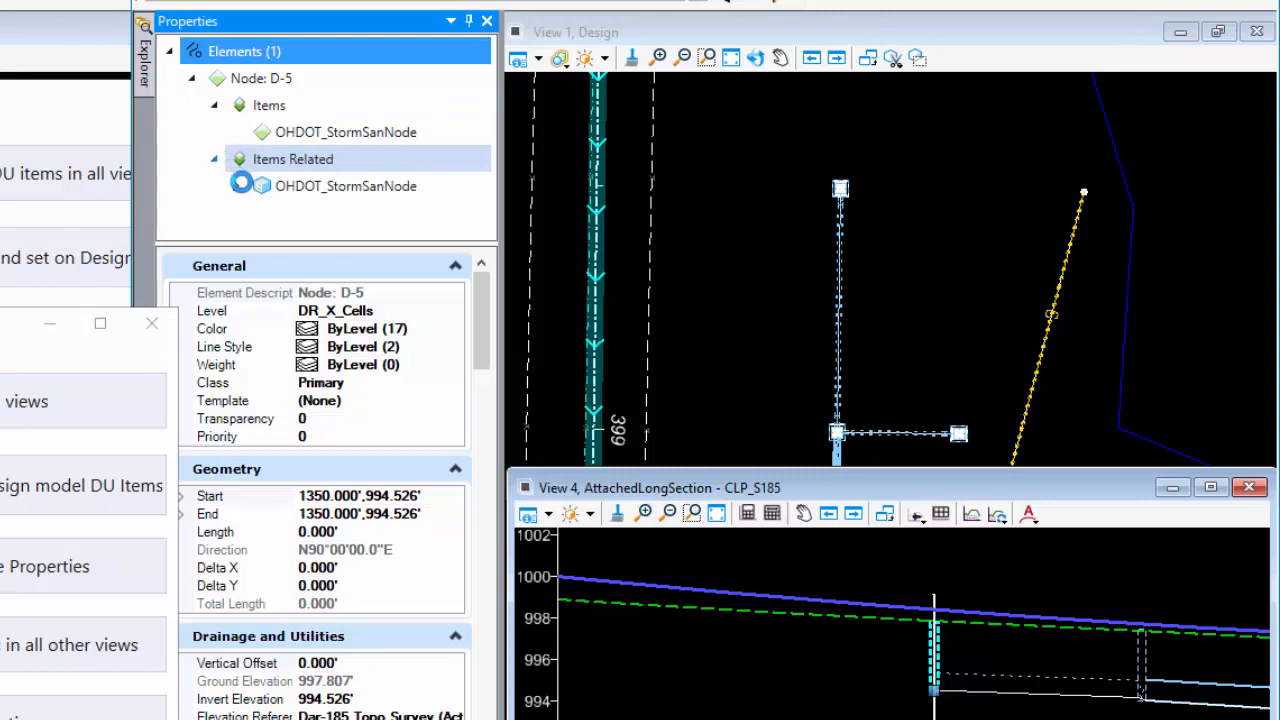
pyautogui.click(240, 182)
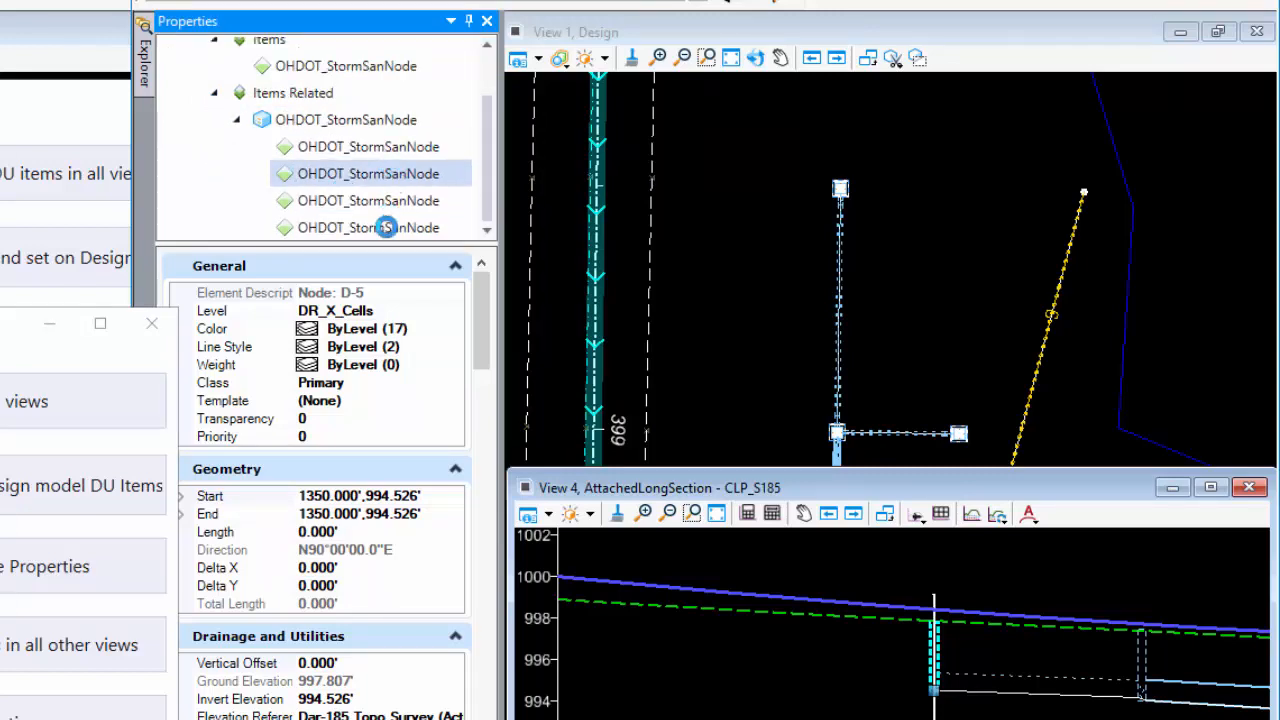
pyautogui.click(376, 228)
pyautogui.click(330, 132)
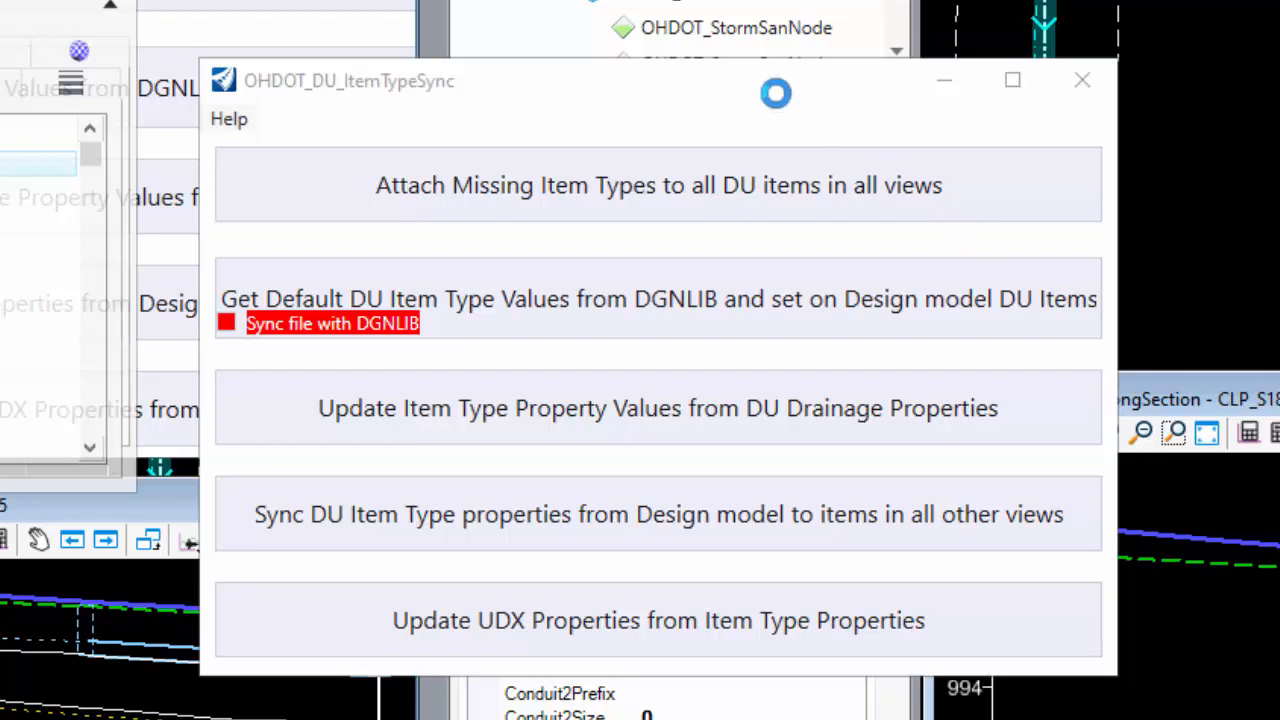
pyautogui.moveTo(771, 91); pyautogui.dragTo(838, 18)
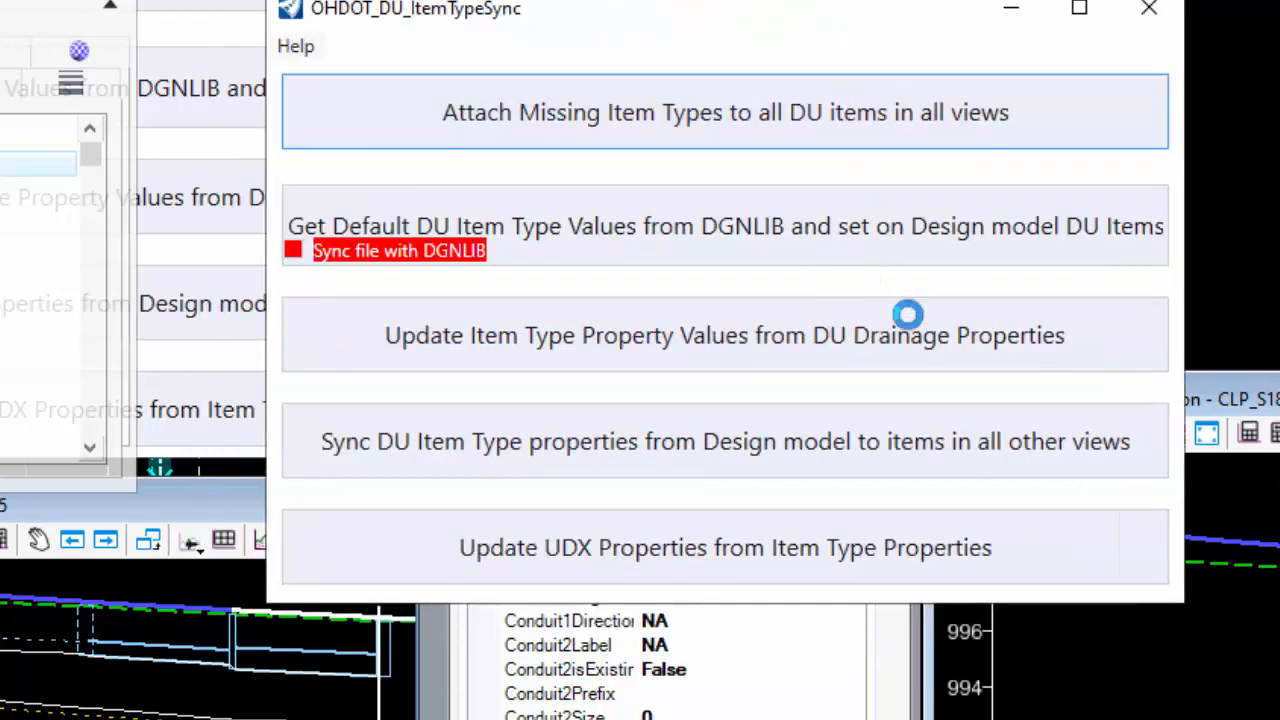